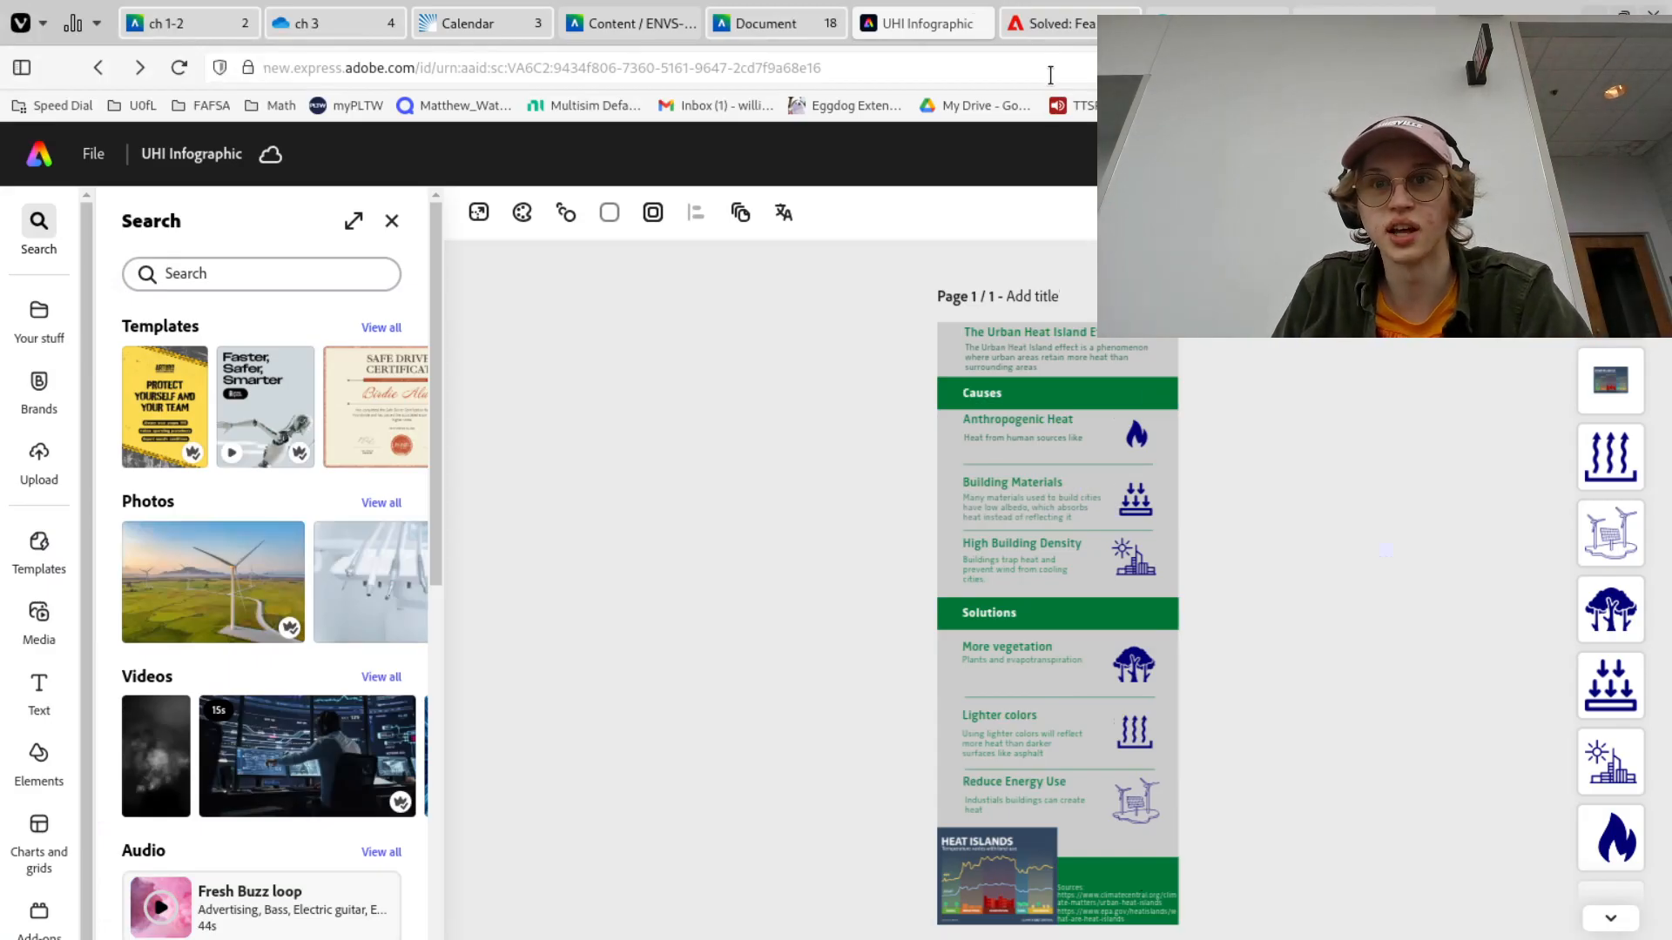
Review the open research pages on Adobe Express rulers and grids and on collaborative map-making tools
{"action": "mouse_move", "coordinate": [1047, 26]}
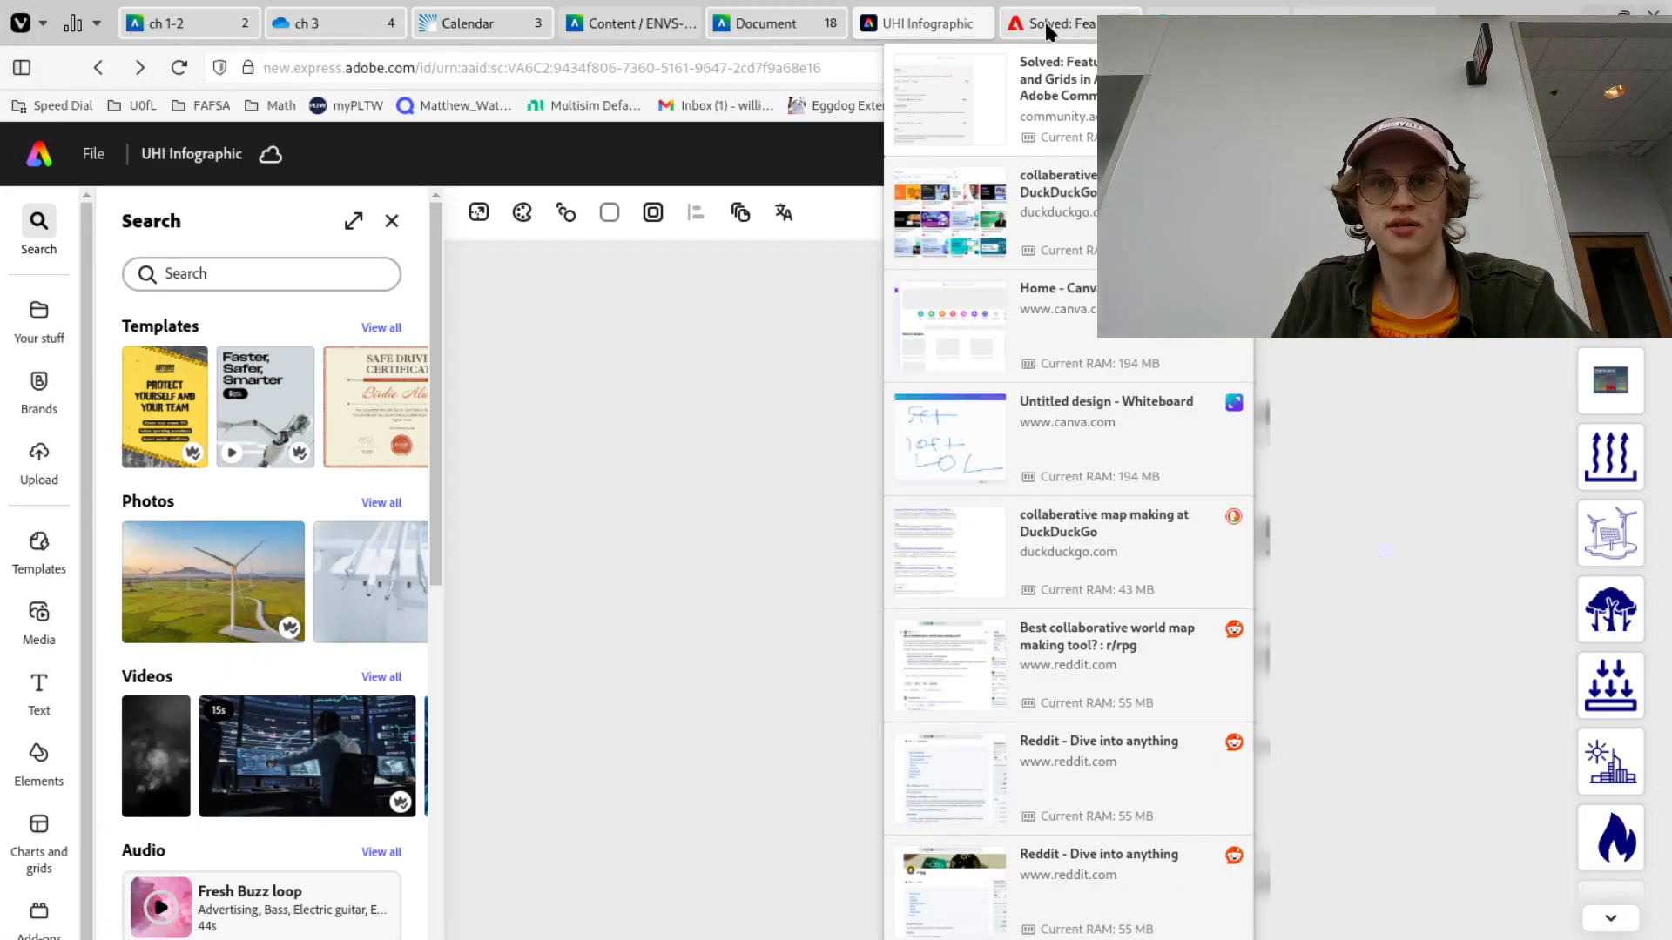
{"action": "left_click", "coordinate": [1045, 23]}
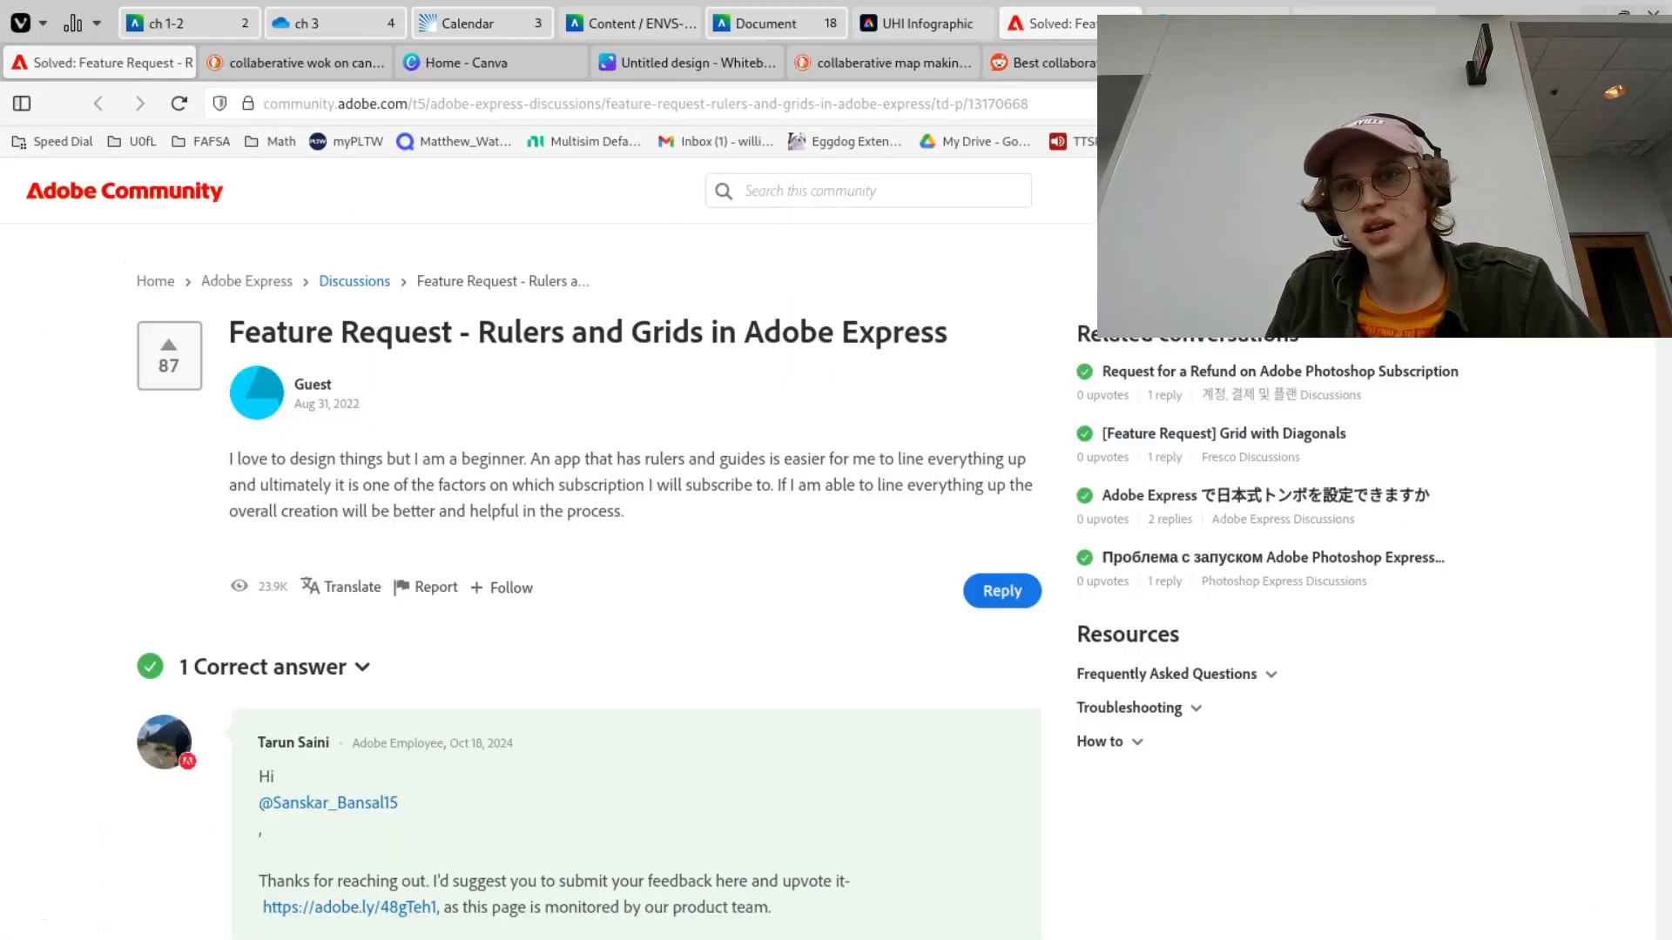
{"action": "left_click", "coordinate": [1032, 61]}
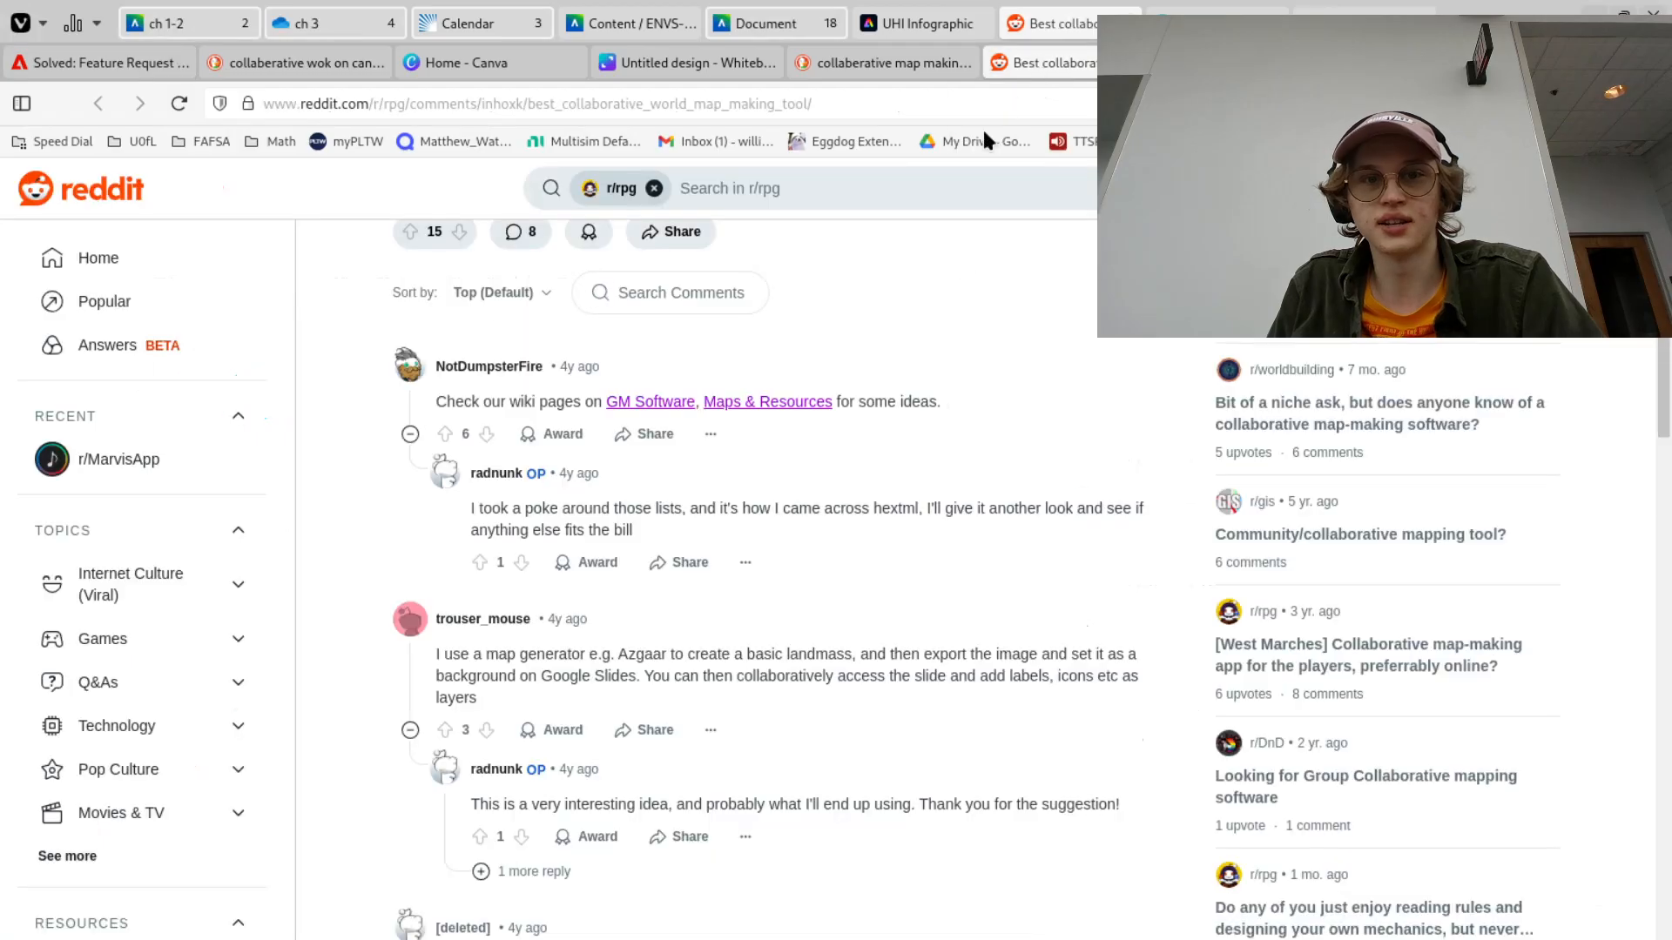
{"action": "scroll", "coordinate": [1034, 467], "scroll_direction": "up", "scroll_amount": 5}
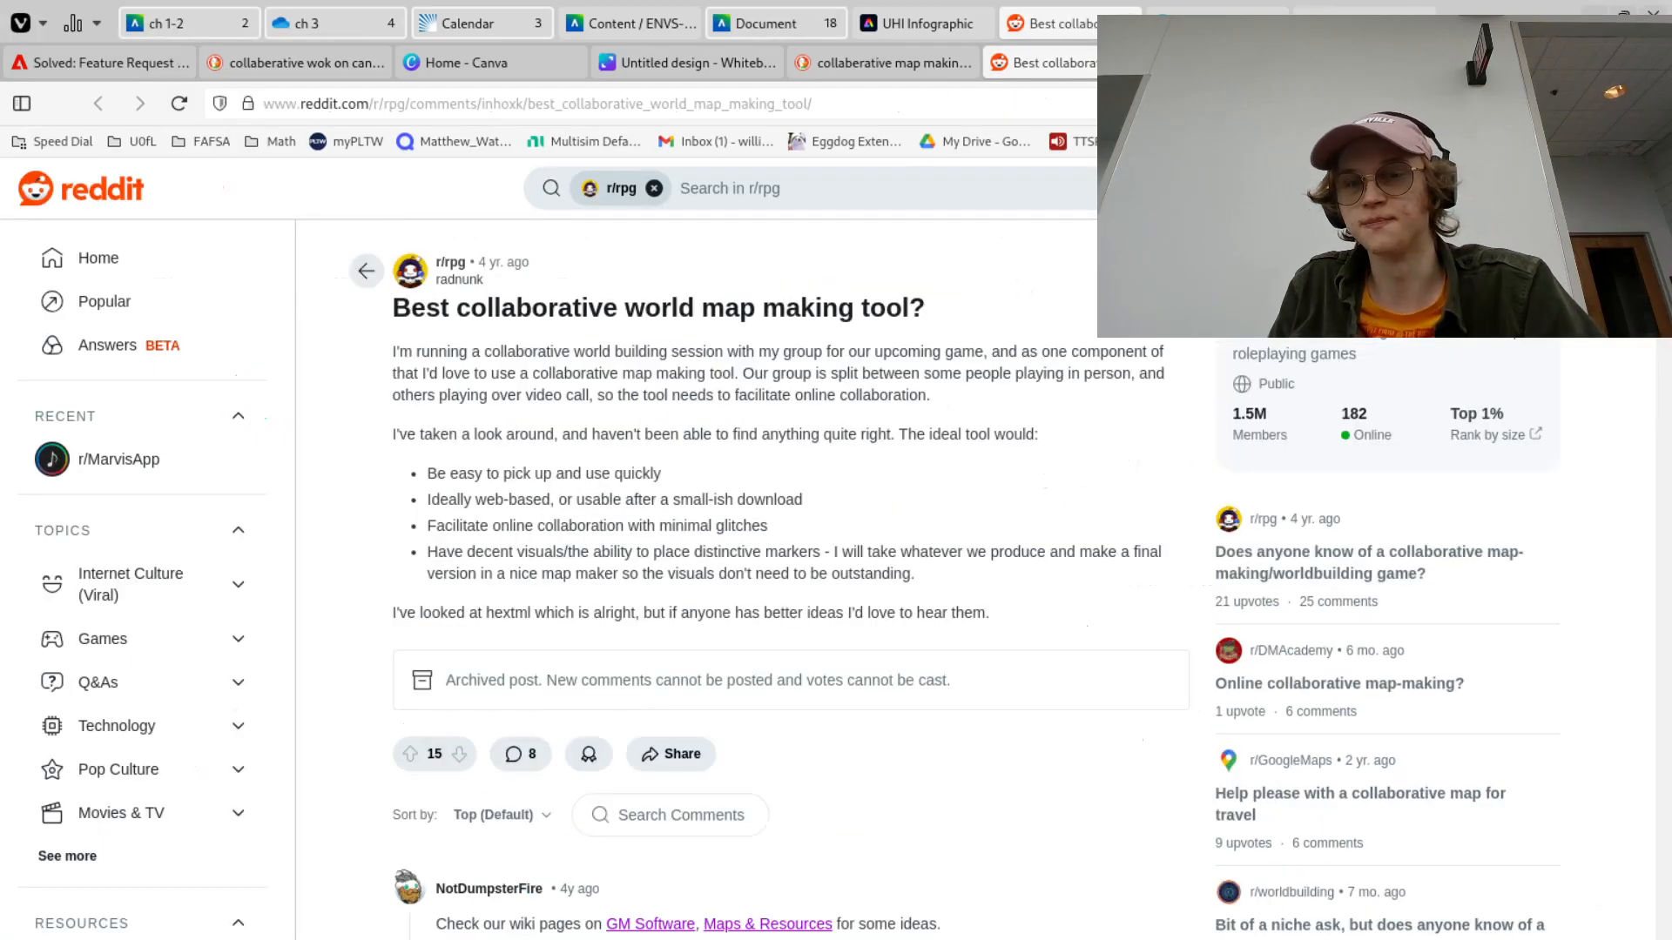
{"action": "left_click", "coordinate": [879, 67]}
{"action": "scroll", "coordinate": [1171, 514], "scroll_direction": "up", "scroll_amount": 6}
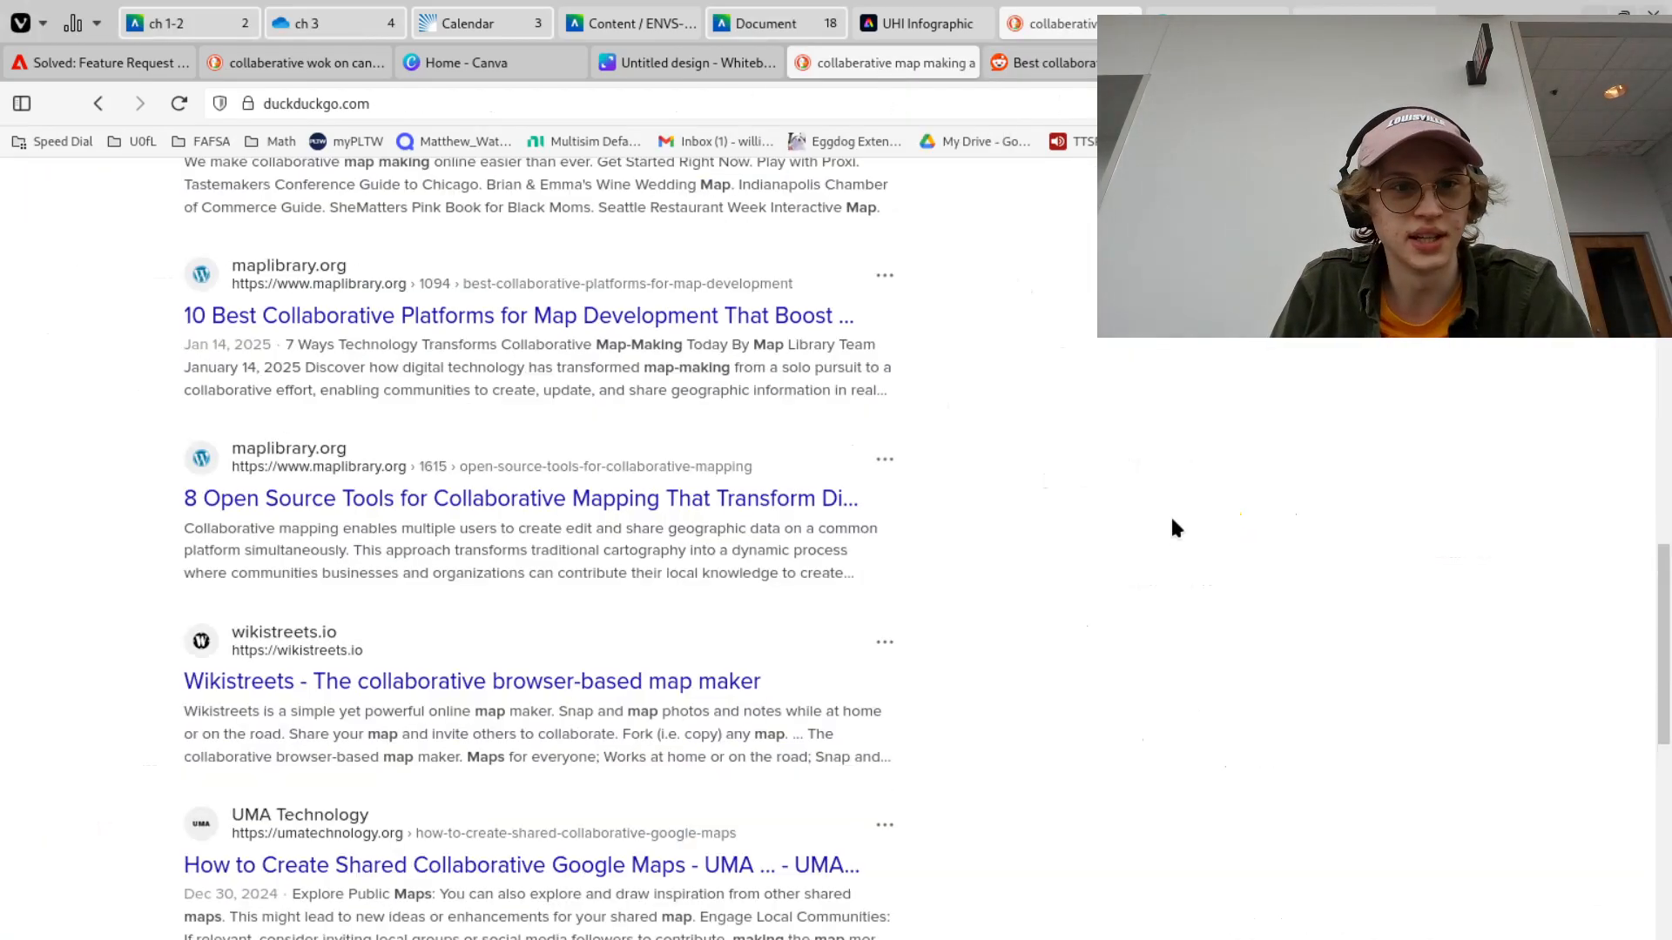
{"action": "scroll", "coordinate": [1175, 519], "scroll_direction": "up", "scroll_amount": 5}
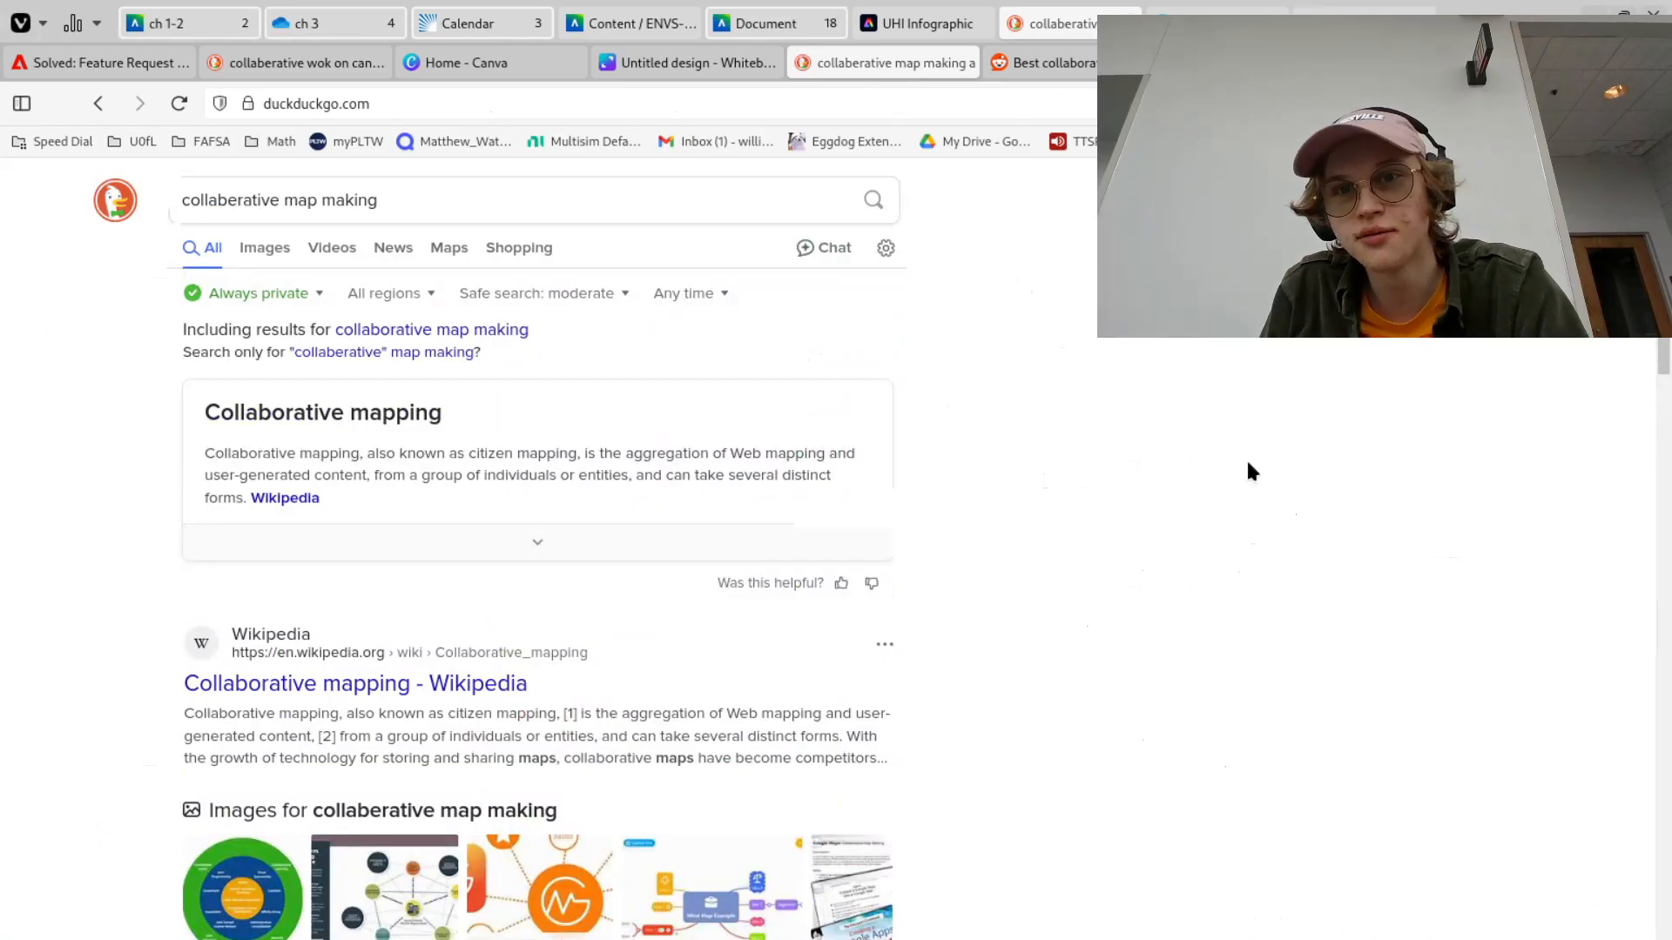
Switch to Canva and create a new blank whiteboard
{"action": "left_click", "coordinate": [1218, 23]}
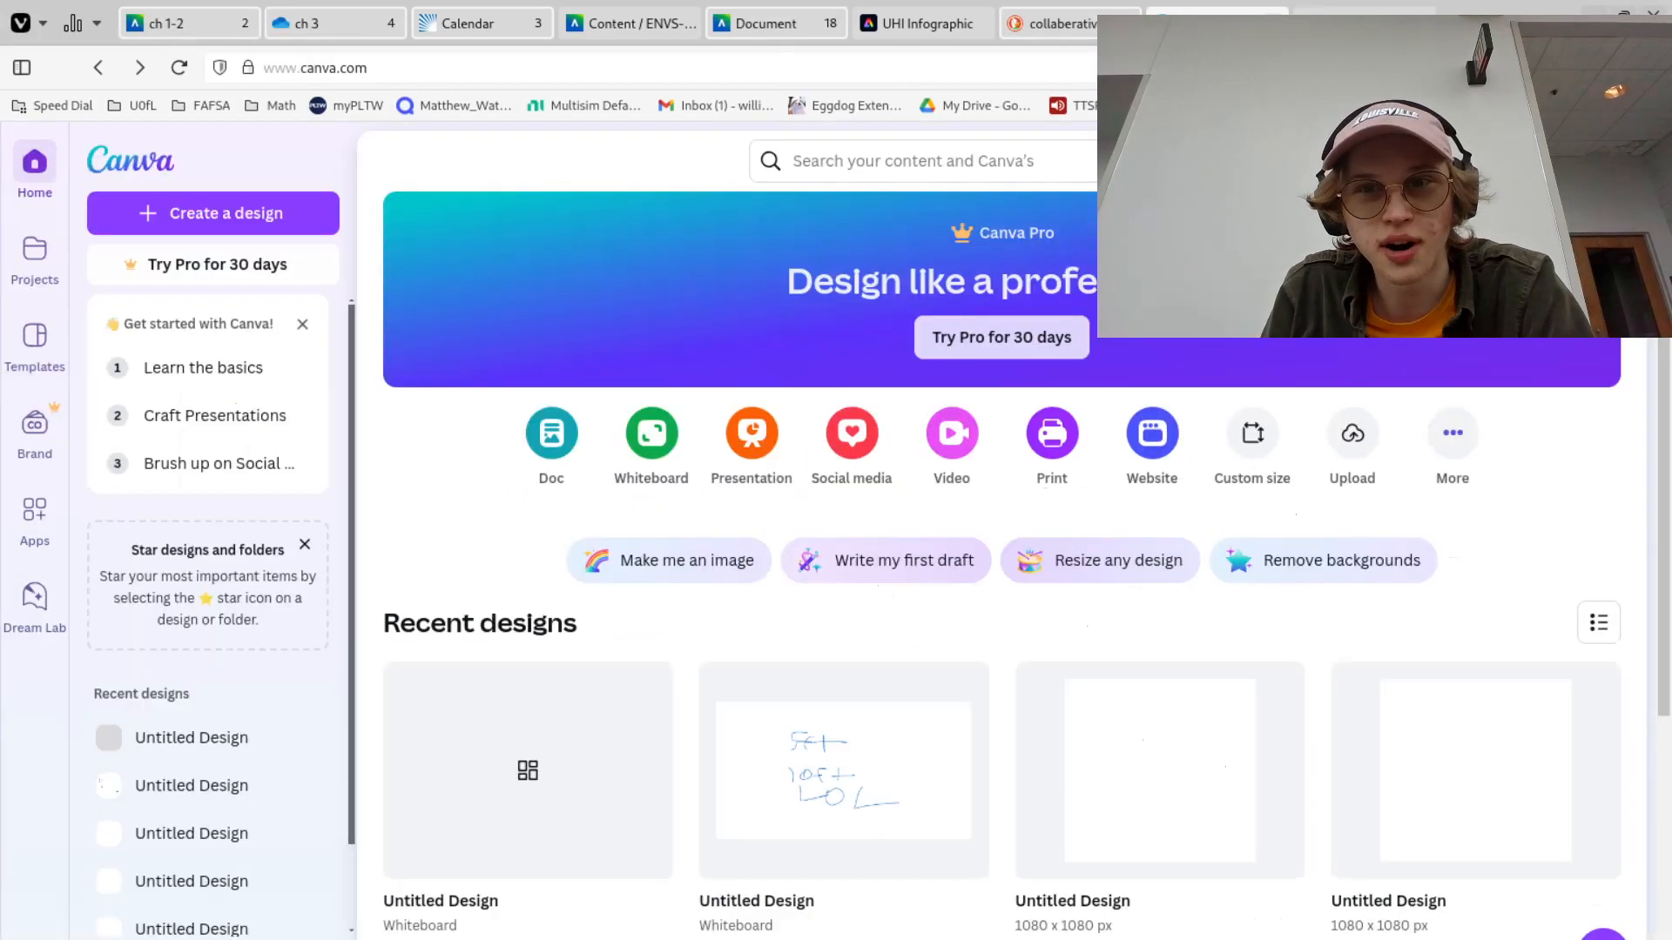
{"action": "left_click", "coordinate": [655, 433]}
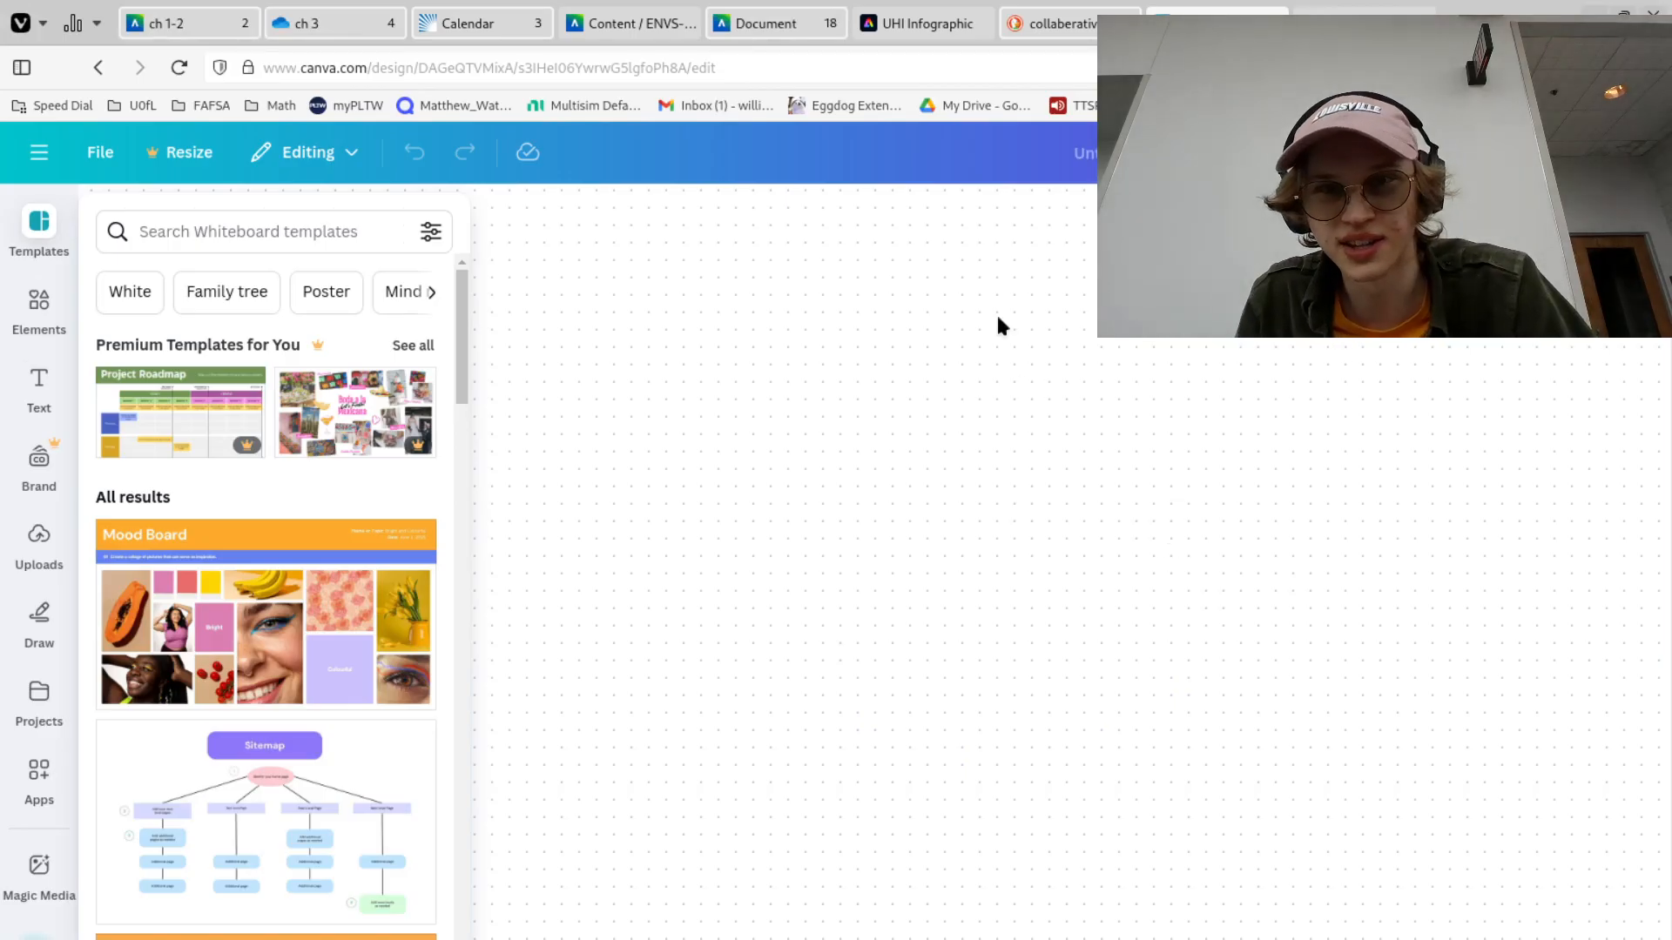
{"action": "left_click", "coordinate": [1034, 15]}
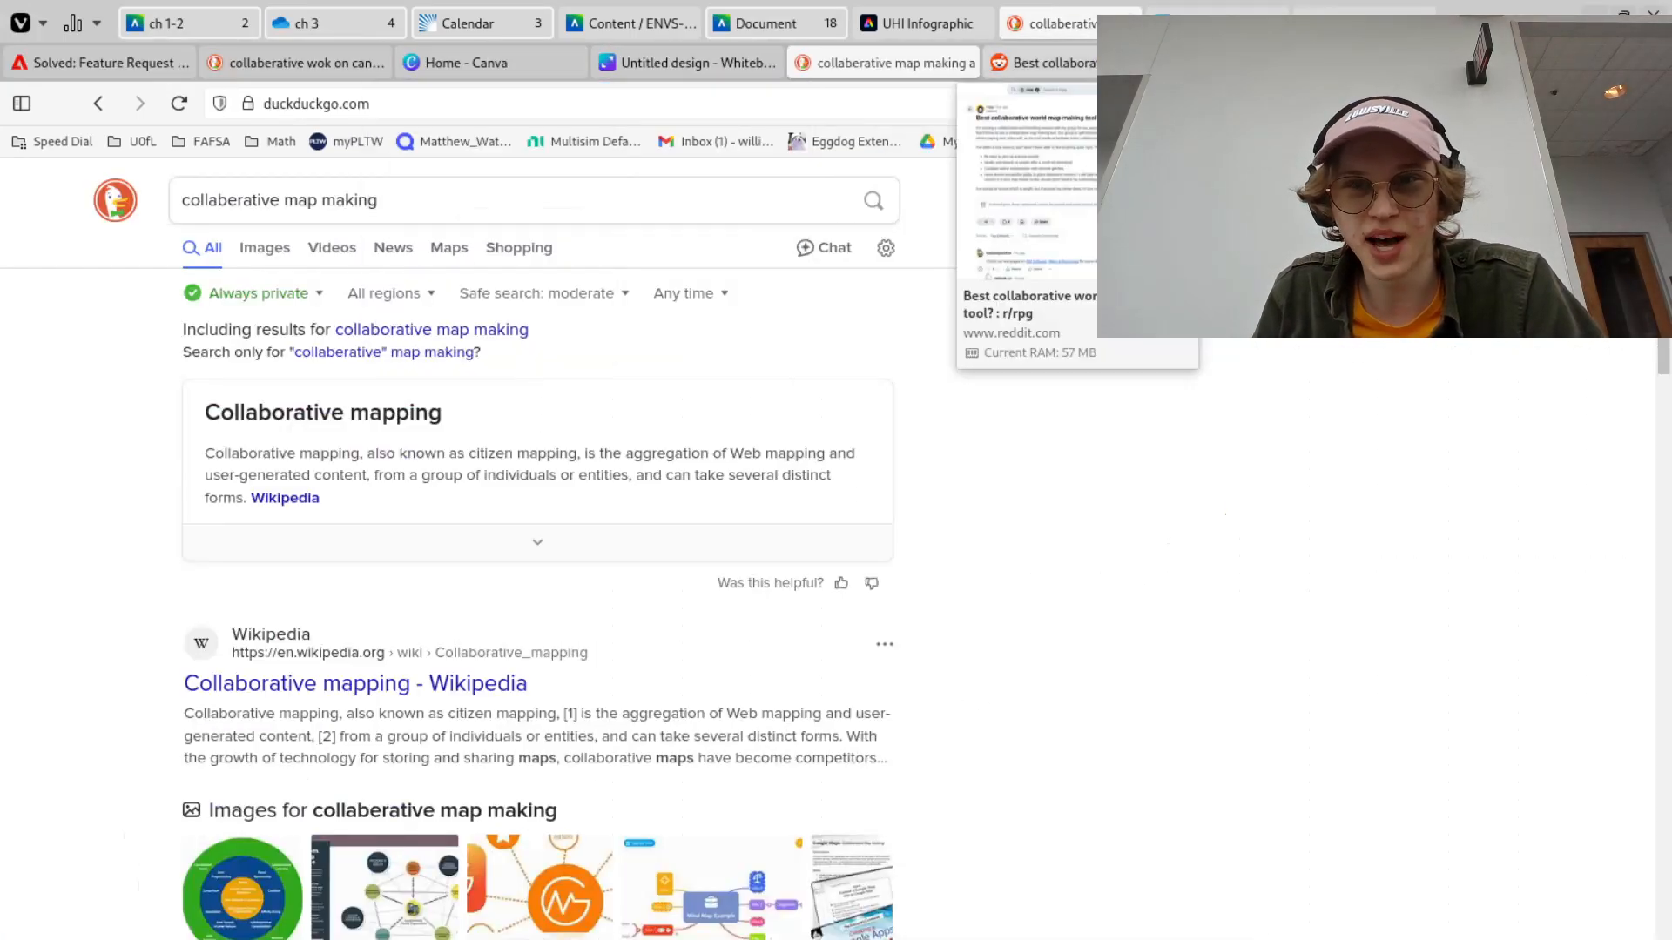
{"action": "left_click", "coordinate": [1216, 16]}
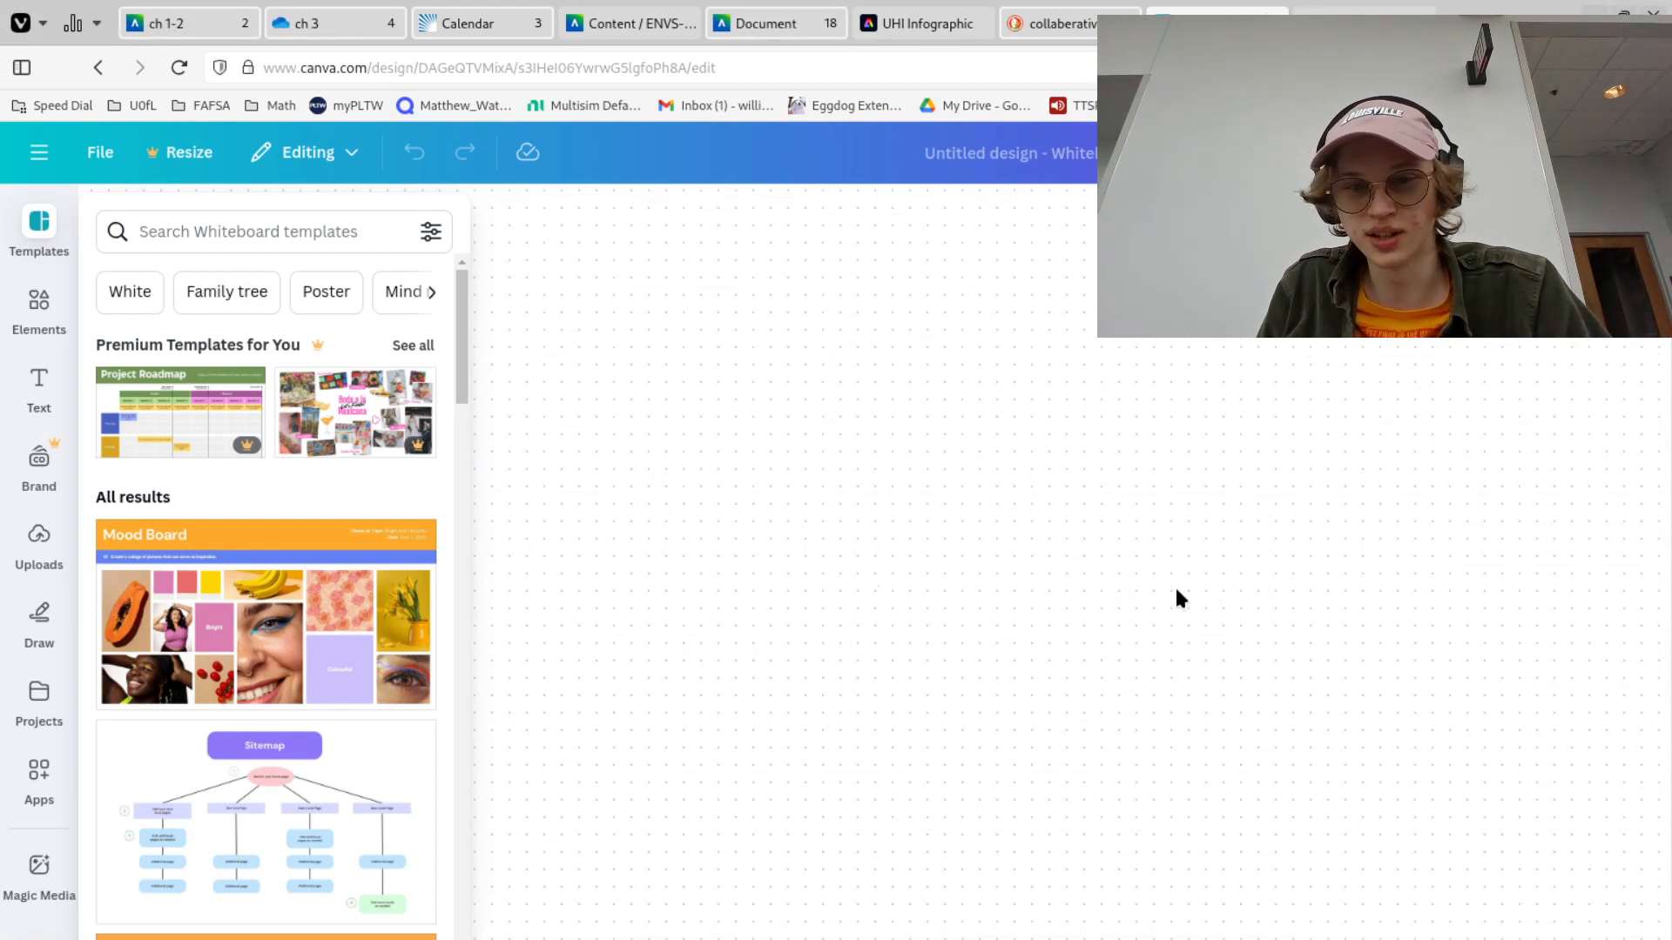
Handwrite "5ft" in blue with the pen near the upper part of the whiteboard
{"action": "left_click", "coordinate": [38, 315]}
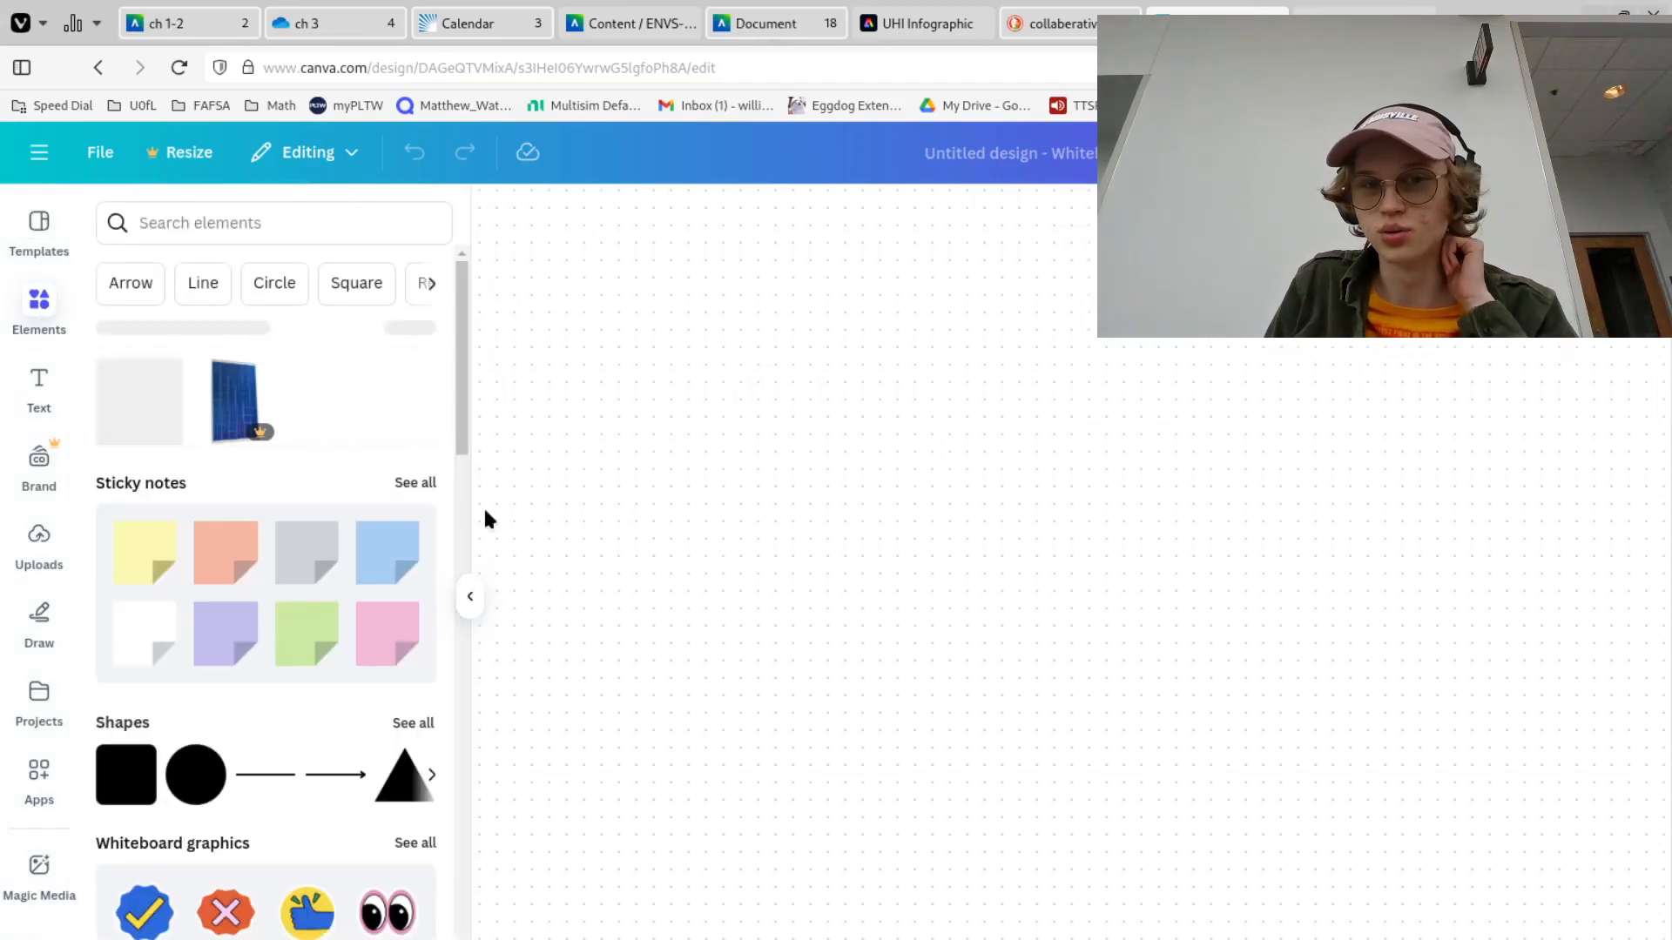
{"action": "left_click", "coordinate": [38, 620]}
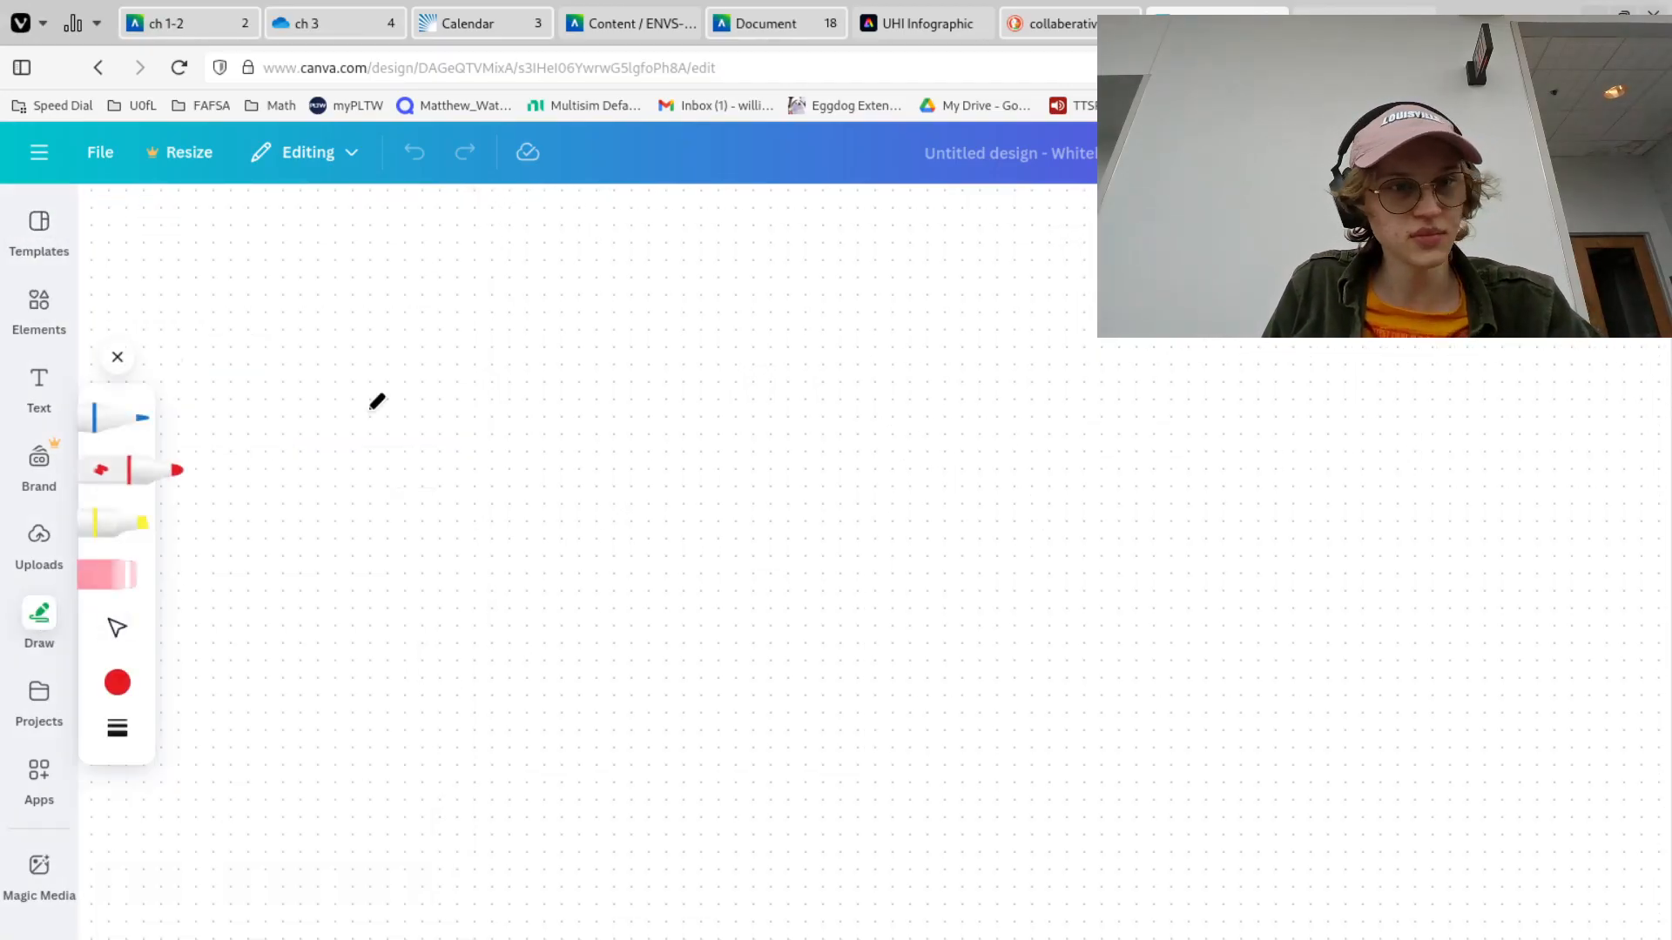
{"action": "left_click", "coordinate": [119, 424]}
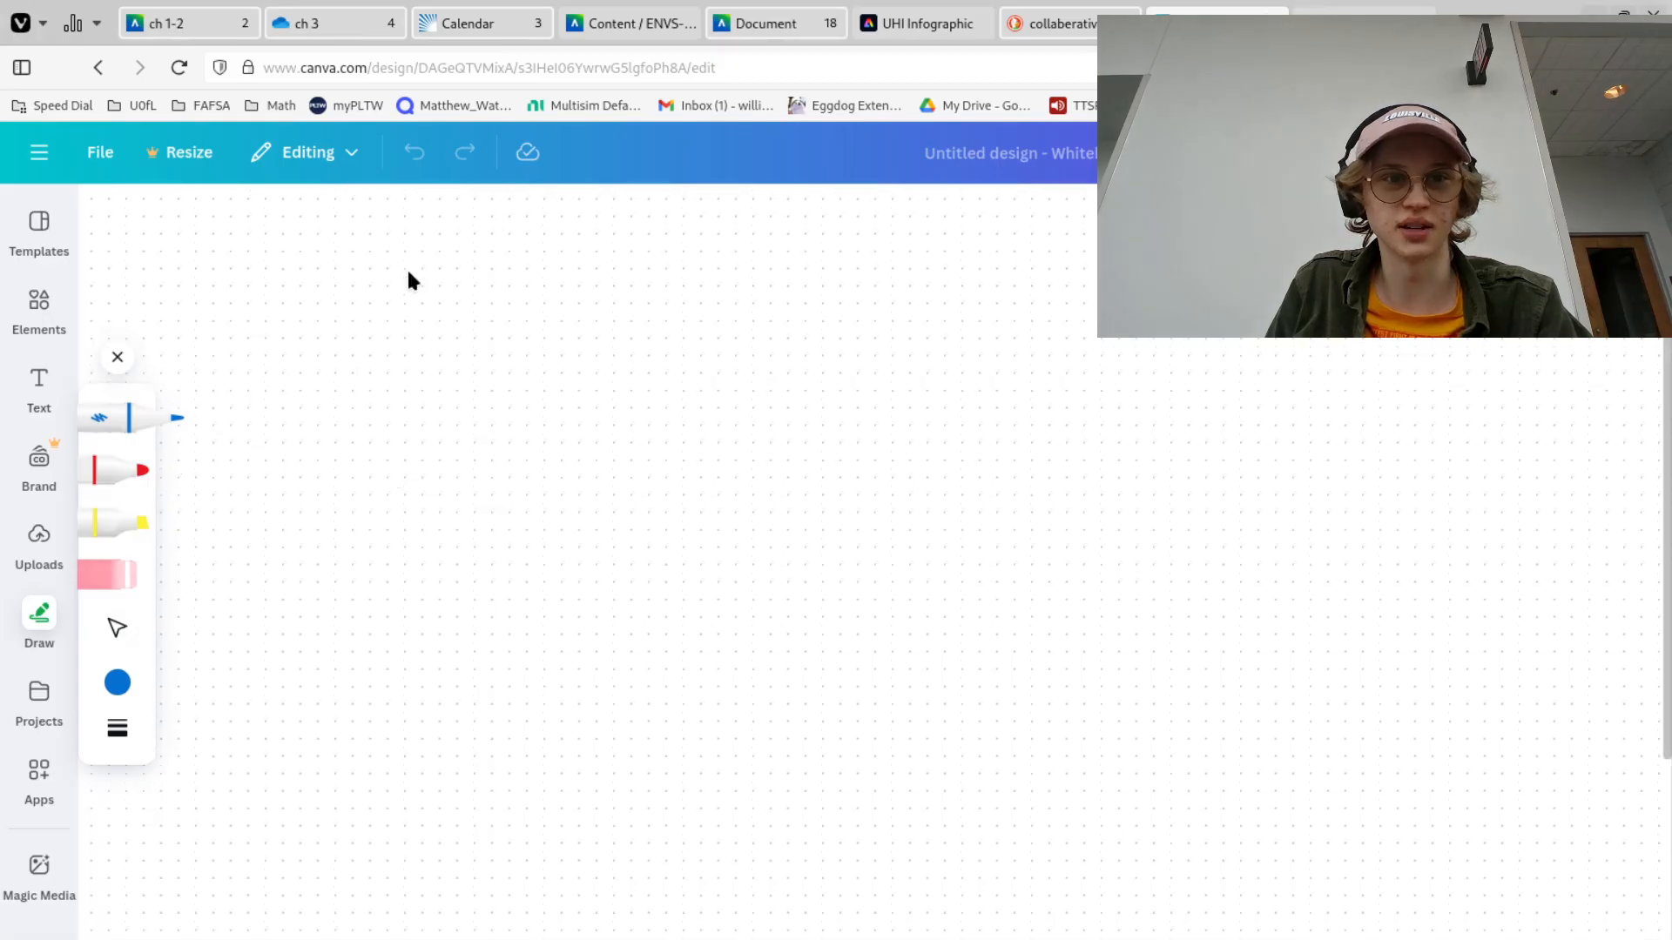
{"action": "mouse_move", "coordinate": [442, 238]}
{"action": "left_mouse_down"}
{"action": "mouse_move", "coordinate": [399, 236]}
{"action": "mouse_move", "coordinate": [396, 284]}
{"action": "mouse_move", "coordinate": [425, 290]}
{"action": "mouse_move", "coordinate": [391, 316]}
{"action": "left_mouse_up"}
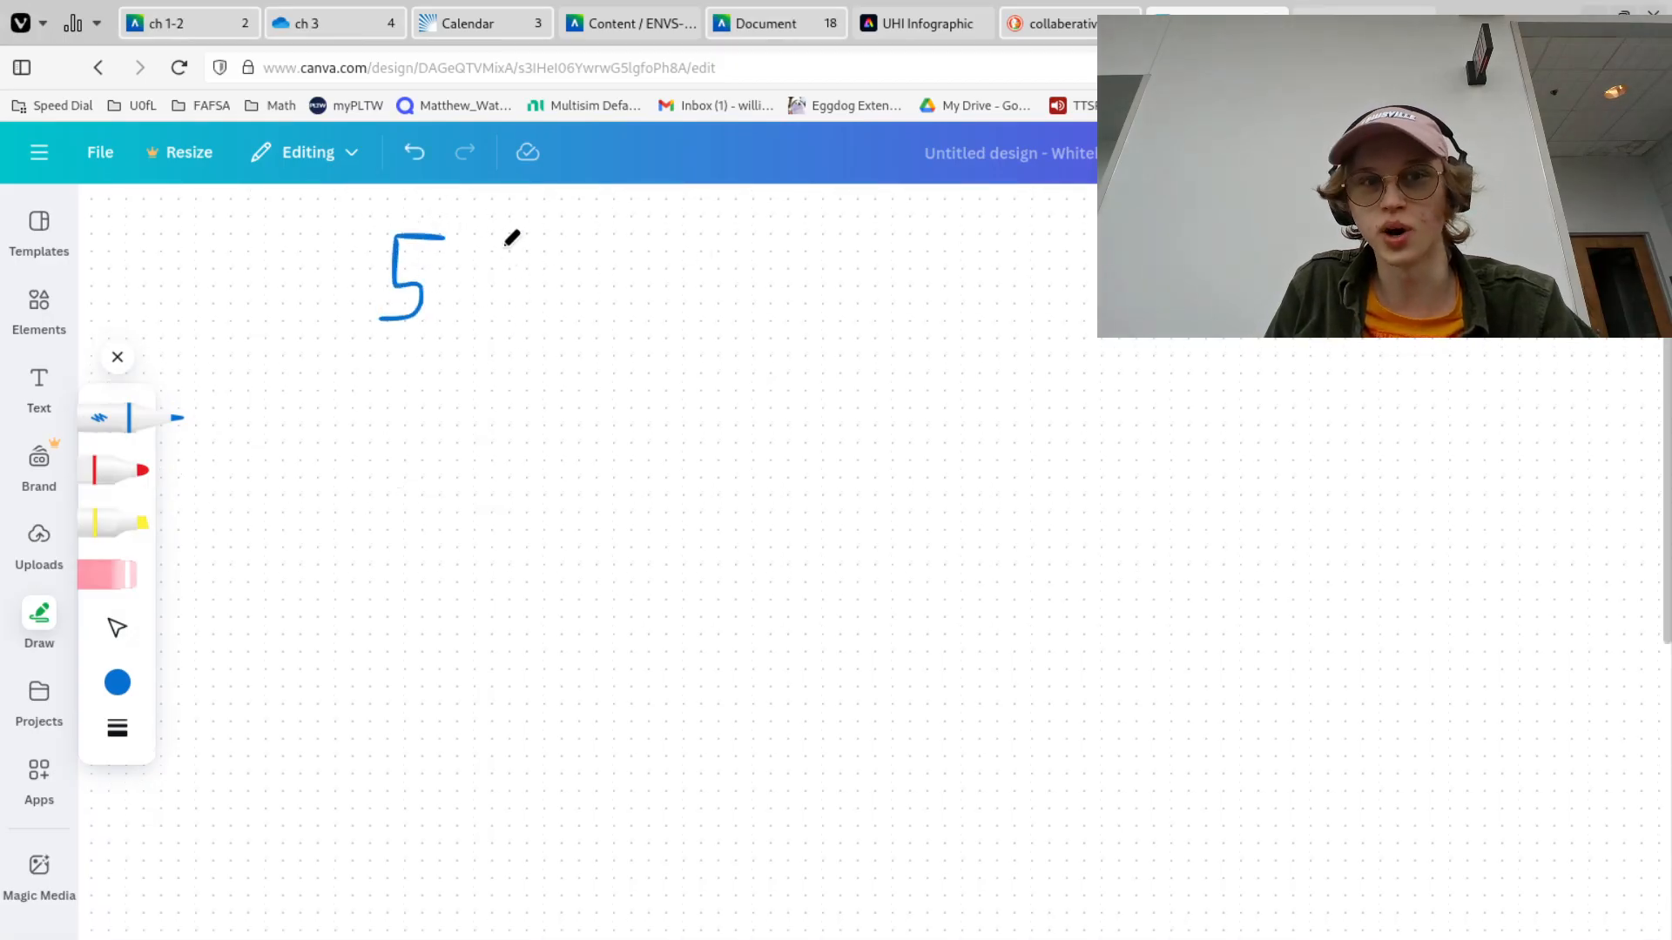
{"action": "mouse_move", "coordinate": [488, 247]}
{"action": "left_mouse_down"}
{"action": "mouse_move", "coordinate": [435, 331]}
{"action": "mouse_move", "coordinate": [483, 290]}
{"action": "mouse_move", "coordinate": [537, 345]}
{"action": "left_mouse_up"}
{"action": "left_click_drag", "start_coordinate": [511, 299], "coordinate": [598, 293]}
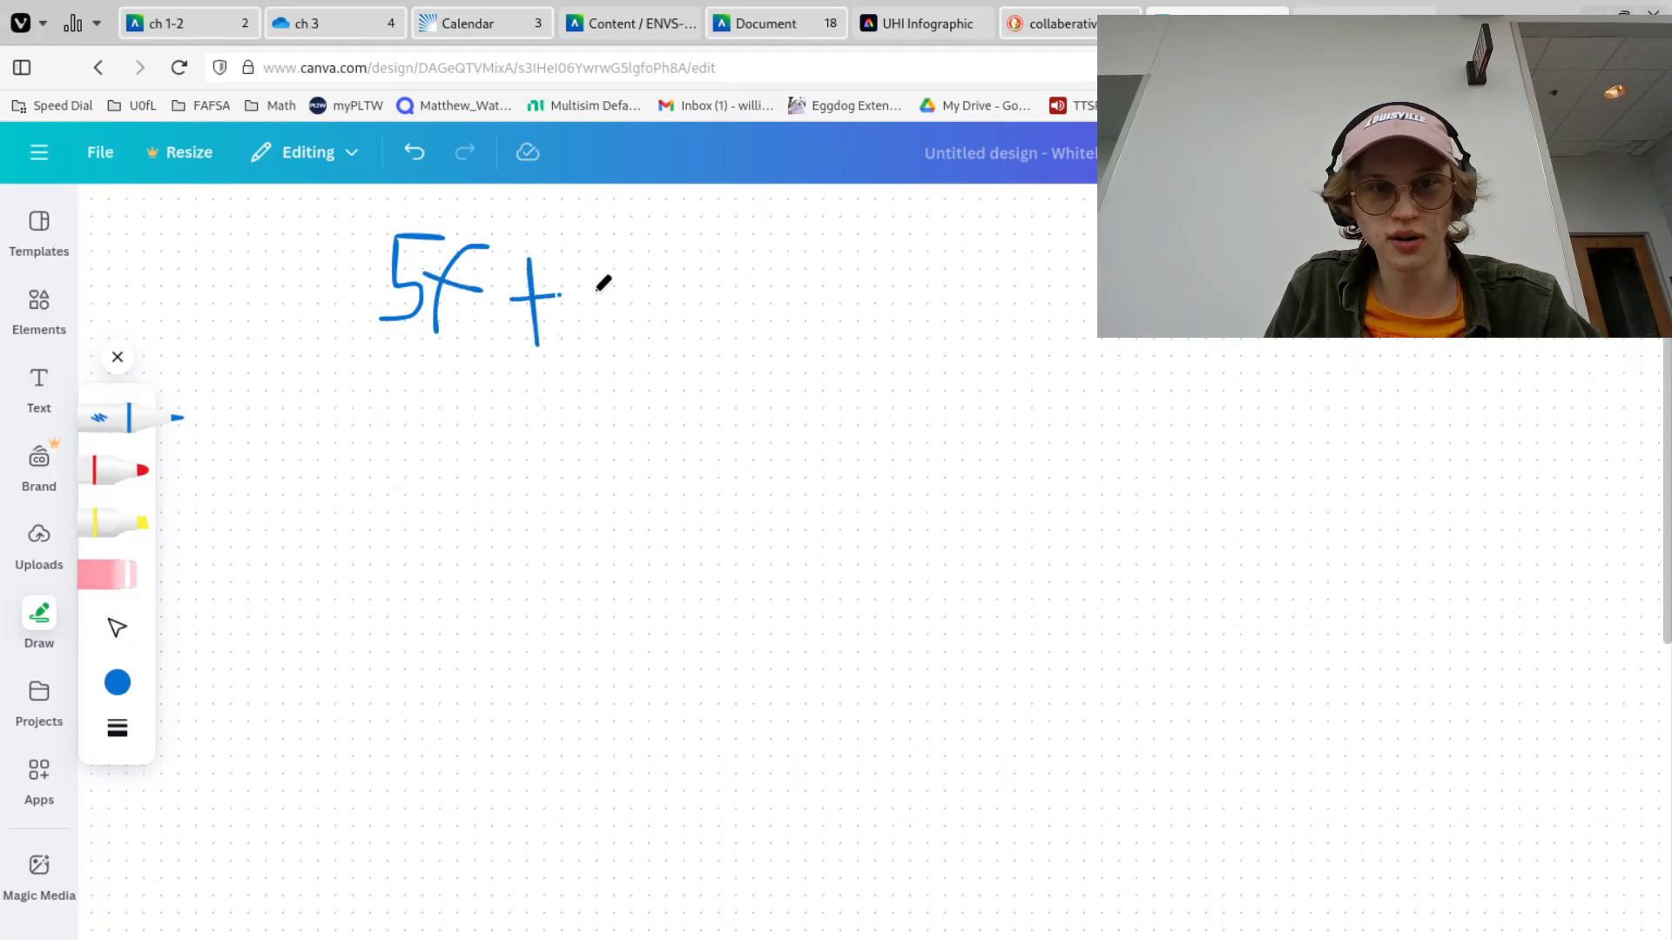
Handwrite "10 ft" in blue beneath "5ft" and "20m" beside it
{"action": "left_click", "coordinate": [368, 346]}
{"action": "left_click_drag", "start_coordinate": [369, 346], "coordinate": [381, 419]}
{"action": "mouse_move", "coordinate": [425, 350]}
{"action": "left_mouse_down"}
{"action": "mouse_move", "coordinate": [452, 384]}
{"action": "mouse_move", "coordinate": [409, 410]}
{"action": "left_mouse_up"}
{"action": "mouse_move", "coordinate": [526, 358]}
{"action": "left_mouse_down"}
{"action": "mouse_move", "coordinate": [522, 425]}
{"action": "mouse_move", "coordinate": [539, 396]}
{"action": "mouse_move", "coordinate": [553, 420]}
{"action": "left_mouse_up"}
{"action": "left_click", "coordinate": [548, 366]}
{"action": "left_click_drag", "start_coordinate": [544, 399], "coordinate": [598, 397]}
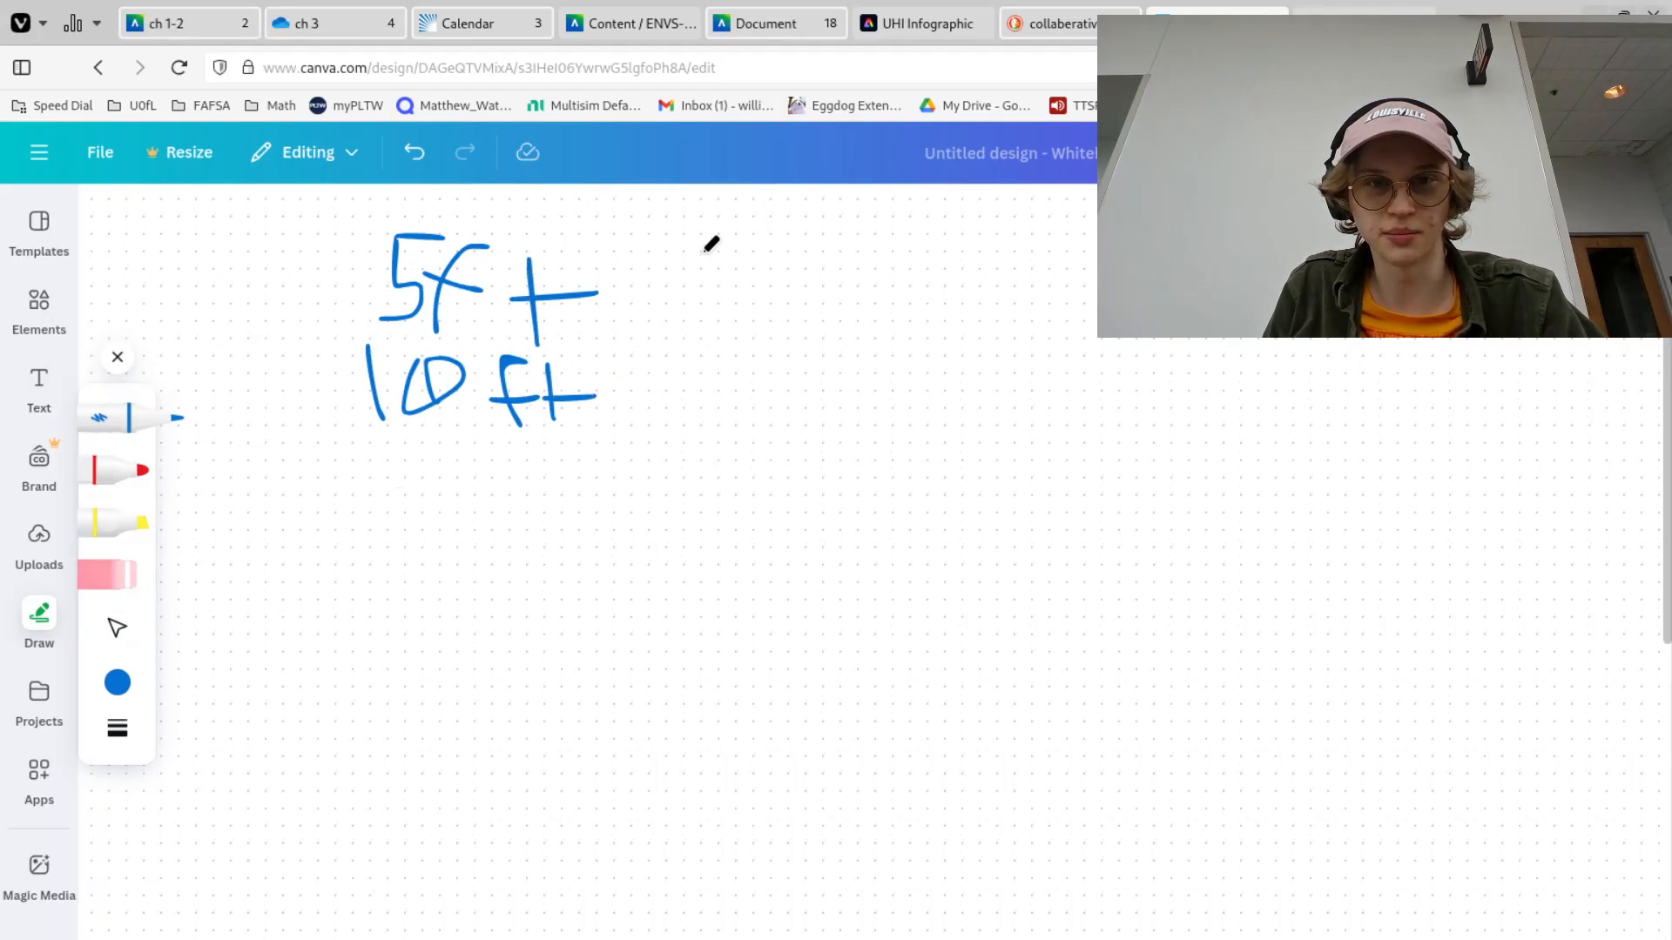
{"action": "mouse_move", "coordinate": [700, 250]}
{"action": "left_mouse_down"}
{"action": "mouse_move", "coordinate": [766, 279]}
{"action": "mouse_move", "coordinate": [760, 319]}
{"action": "left_mouse_up"}
{"action": "mouse_move", "coordinate": [828, 260]}
{"action": "left_mouse_down"}
{"action": "mouse_move", "coordinate": [828, 301]}
{"action": "mouse_move", "coordinate": [869, 261]}
{"action": "mouse_move", "coordinate": [922, 321]}
{"action": "left_mouse_up"}
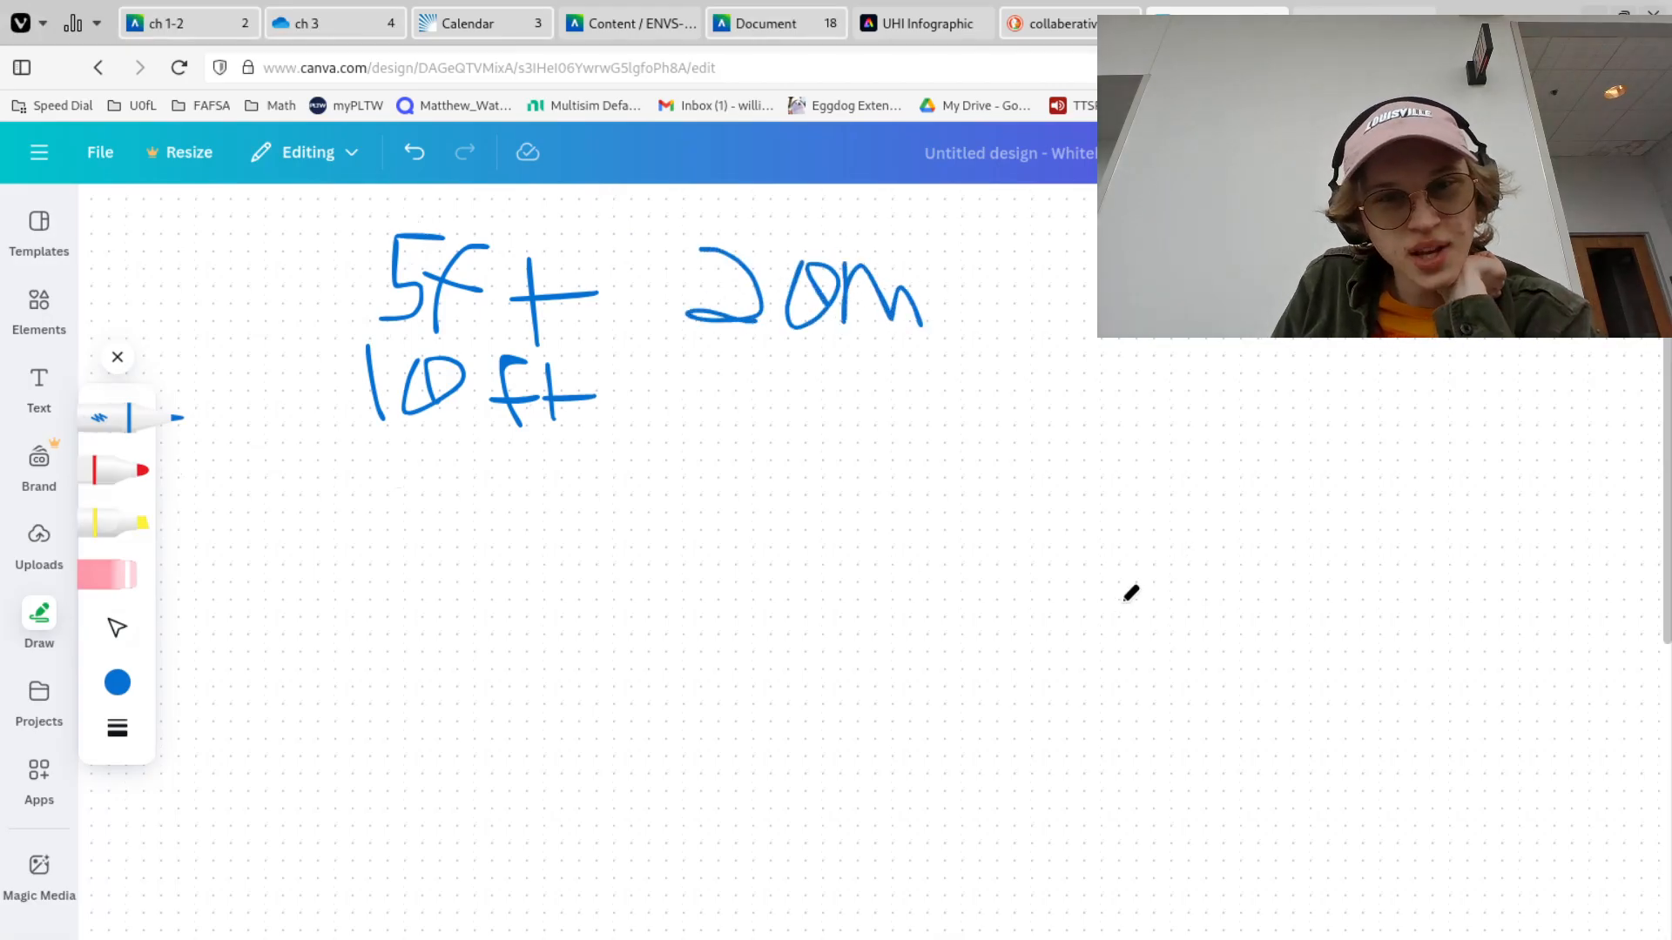
Add a rounded square shape below the handwritten measurements and enlarge it into a wide rectangle
{"action": "left_click", "coordinate": [39, 304]}
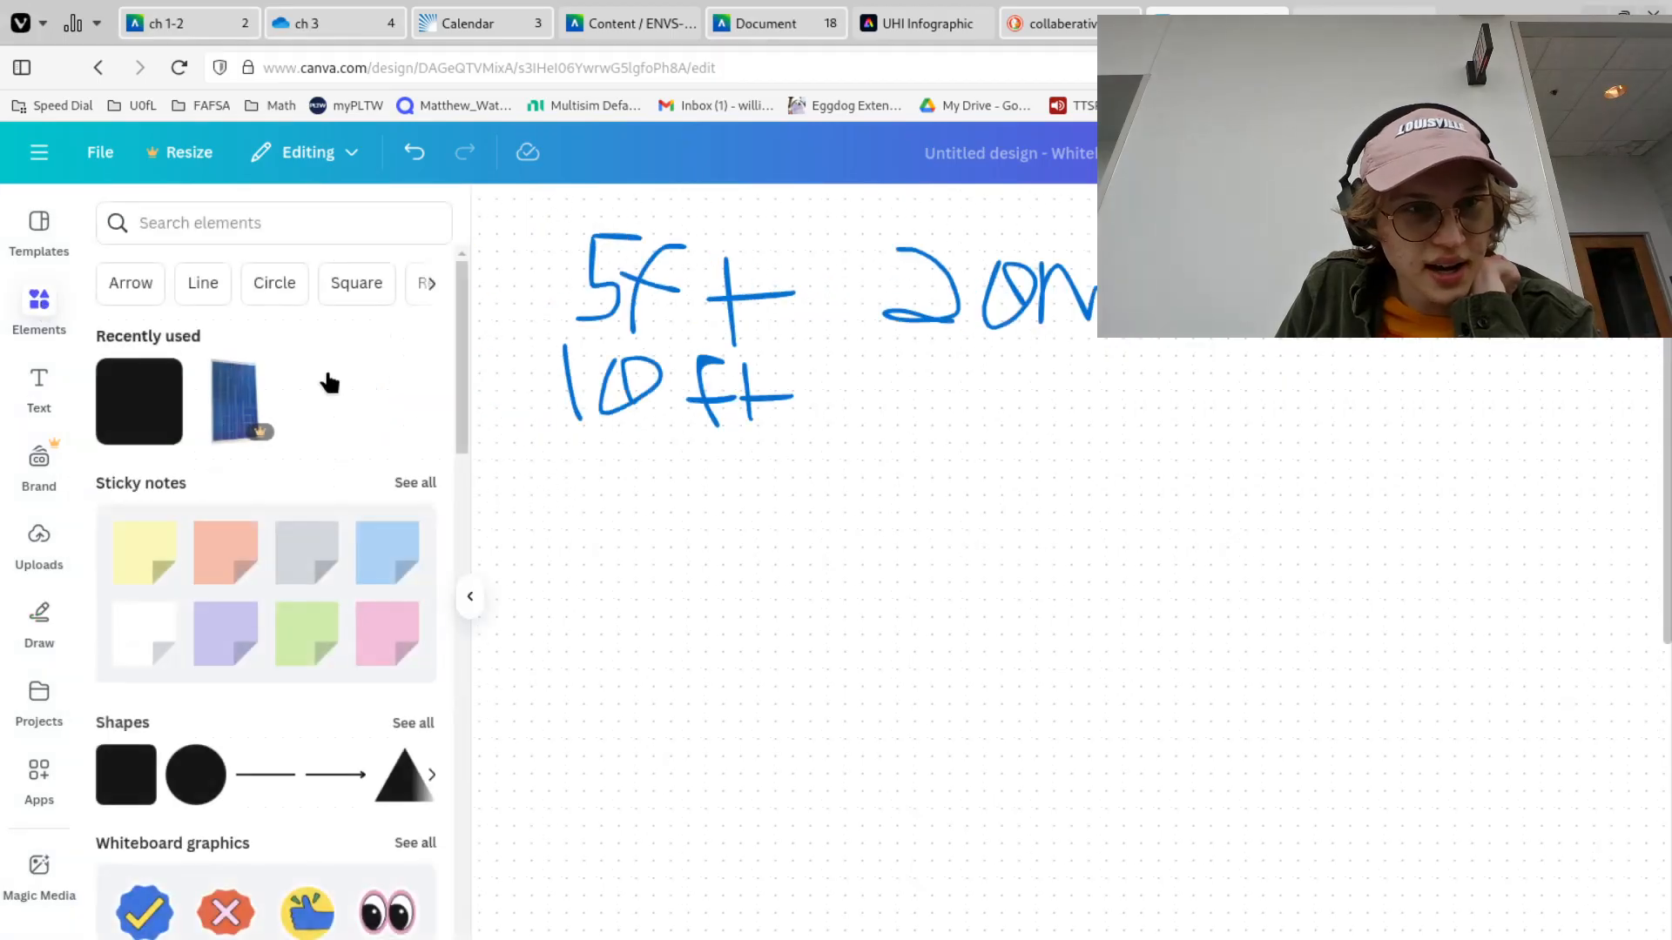
{"action": "left_click", "coordinate": [415, 719]}
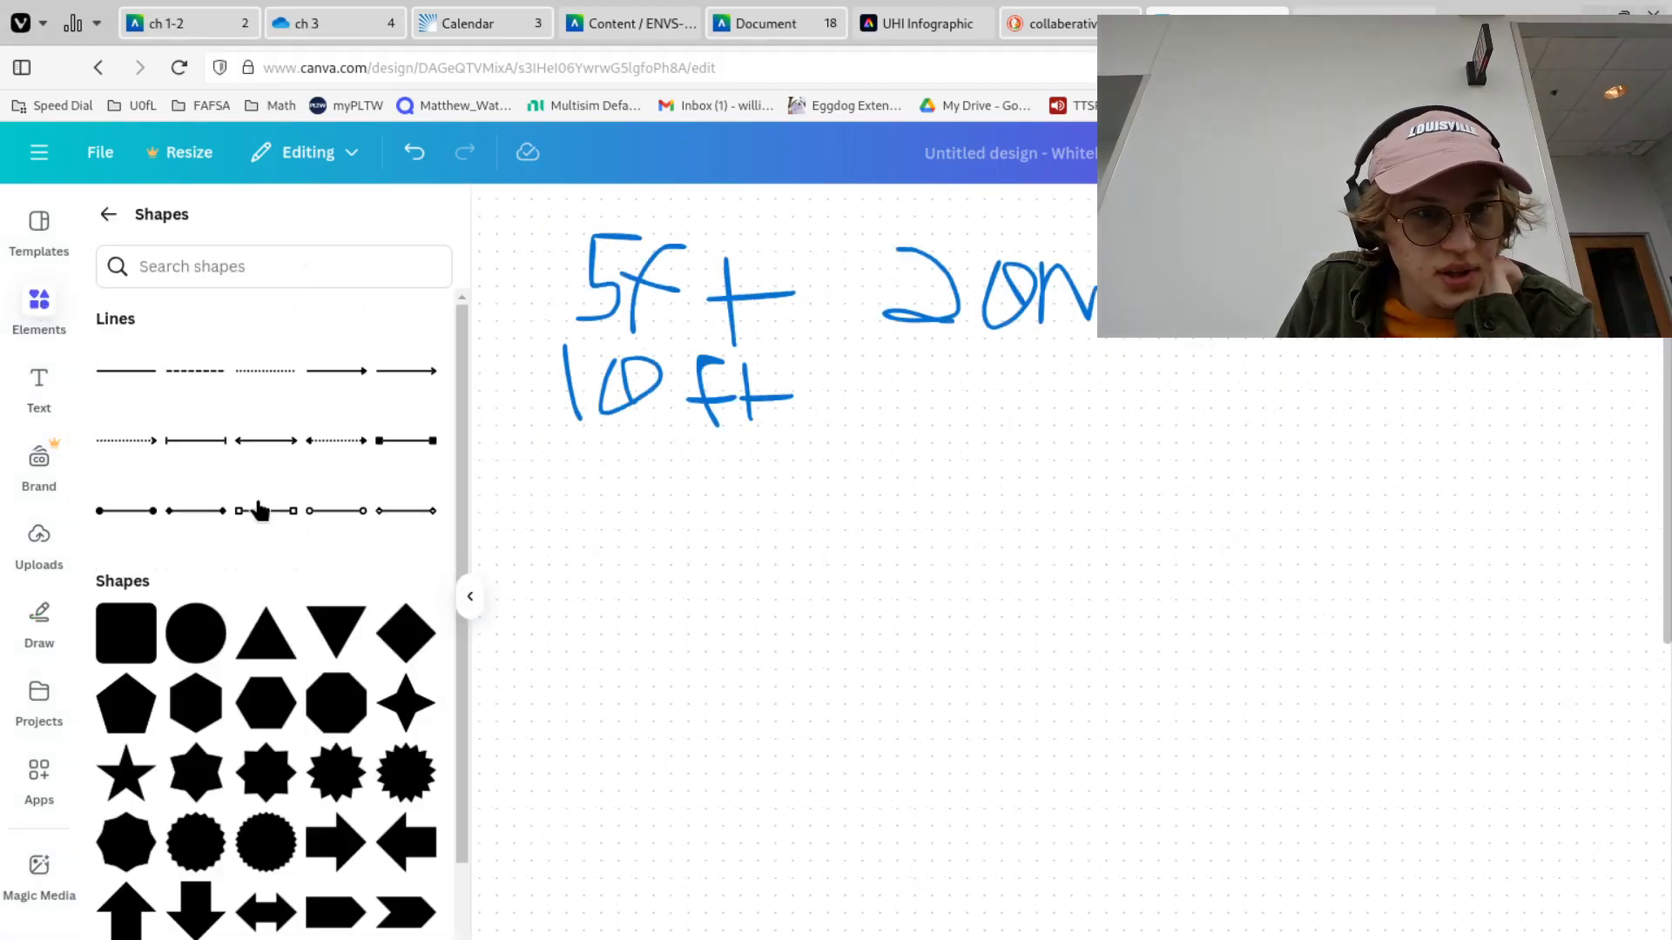
{"action": "scroll", "coordinate": [258, 513], "scroll_direction": "down", "scroll_amount": 3}
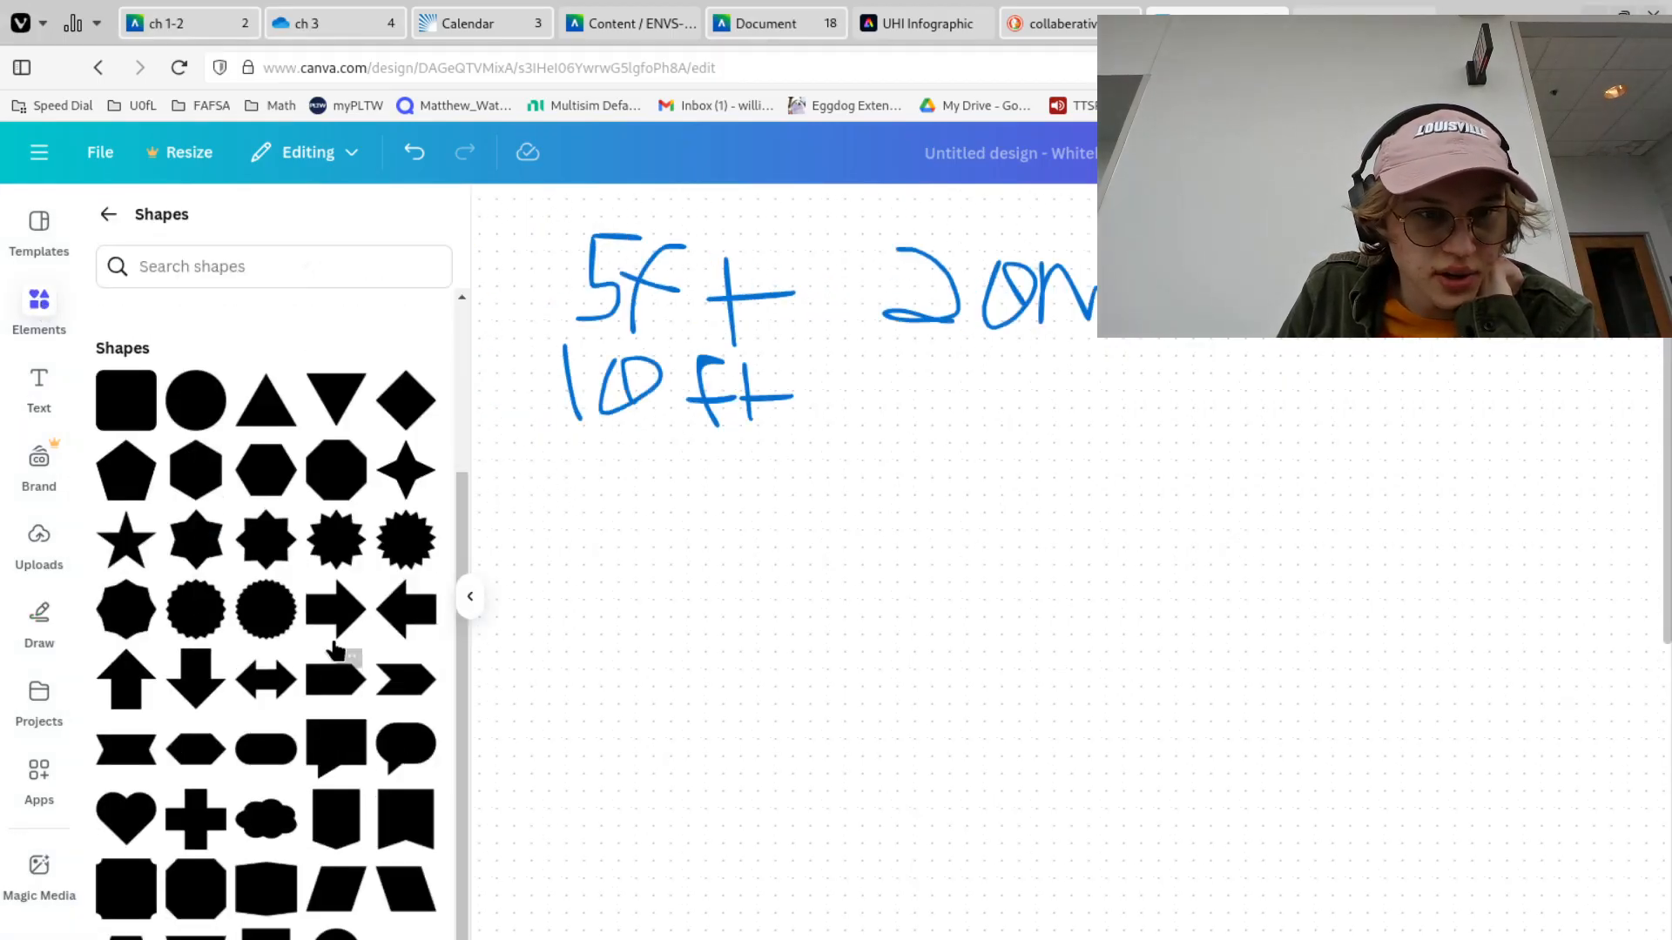
{"action": "left_click", "coordinate": [132, 388]}
{"action": "left_click_drag", "start_coordinate": [1113, 567], "coordinate": [684, 562]}
{"action": "left_click_drag", "start_coordinate": [746, 674], "coordinate": [1504, 890]}
{"action": "scroll", "coordinate": [1373, 731], "scroll_direction": "up", "scroll_amount": 5}
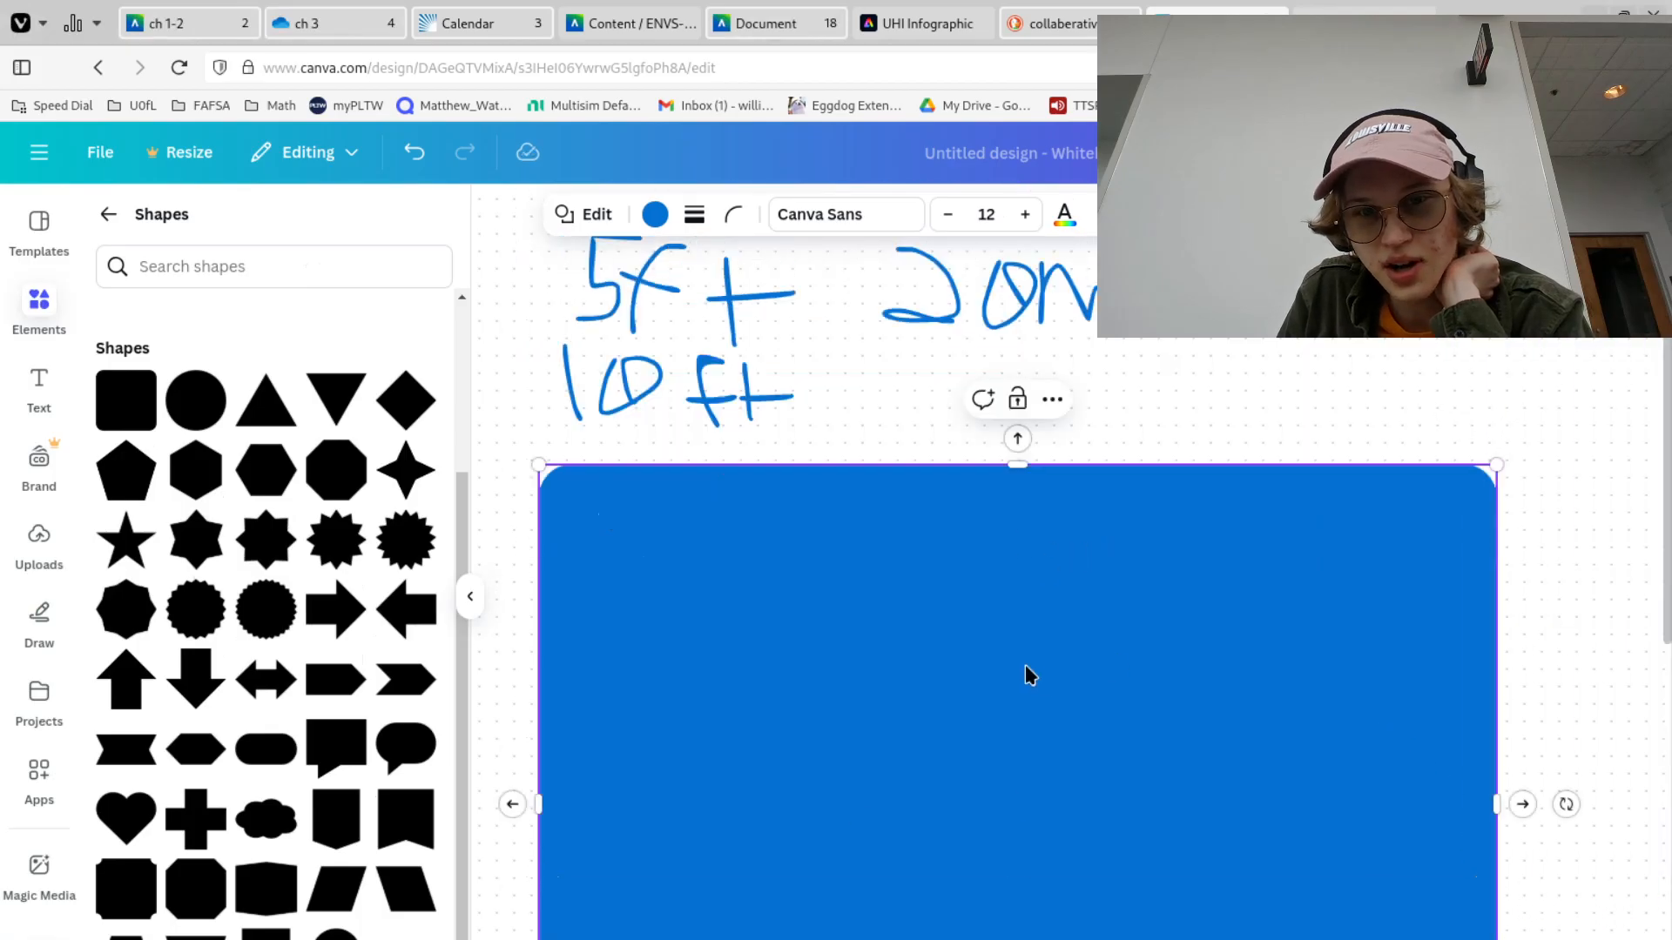
{"action": "scroll", "coordinate": [1398, 618], "scroll_direction": "down", "scroll_amount": 3}
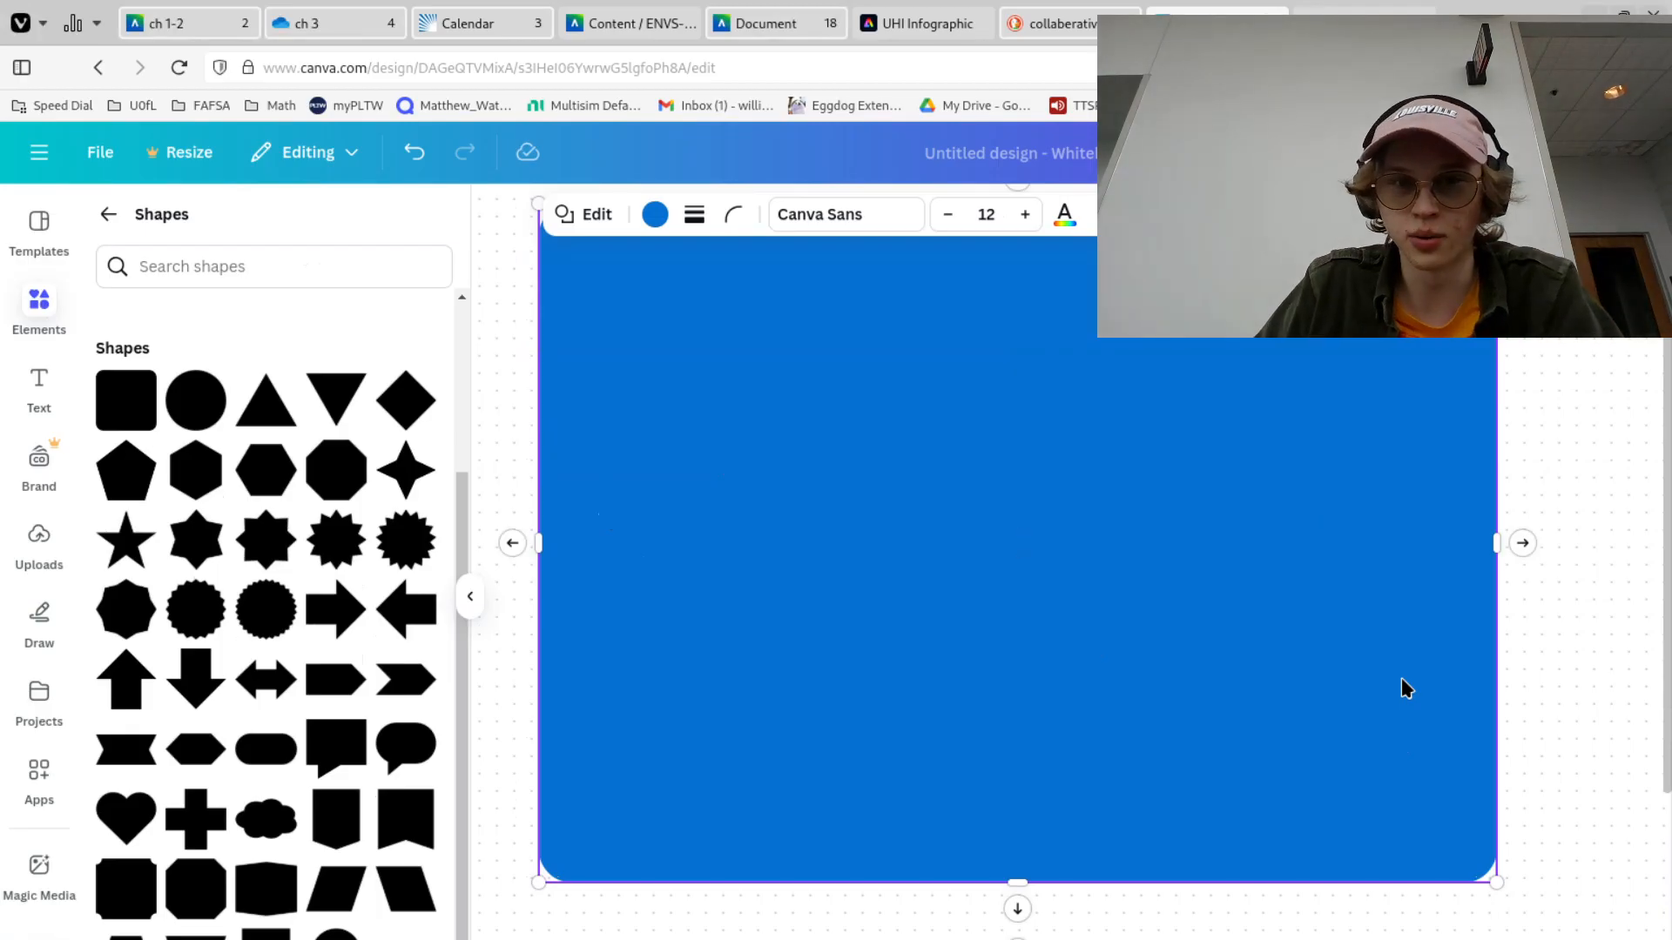
{"action": "scroll", "coordinate": [1390, 648], "scroll_direction": "up", "scroll_amount": 3}
{"action": "left_click", "coordinate": [1588, 466]}
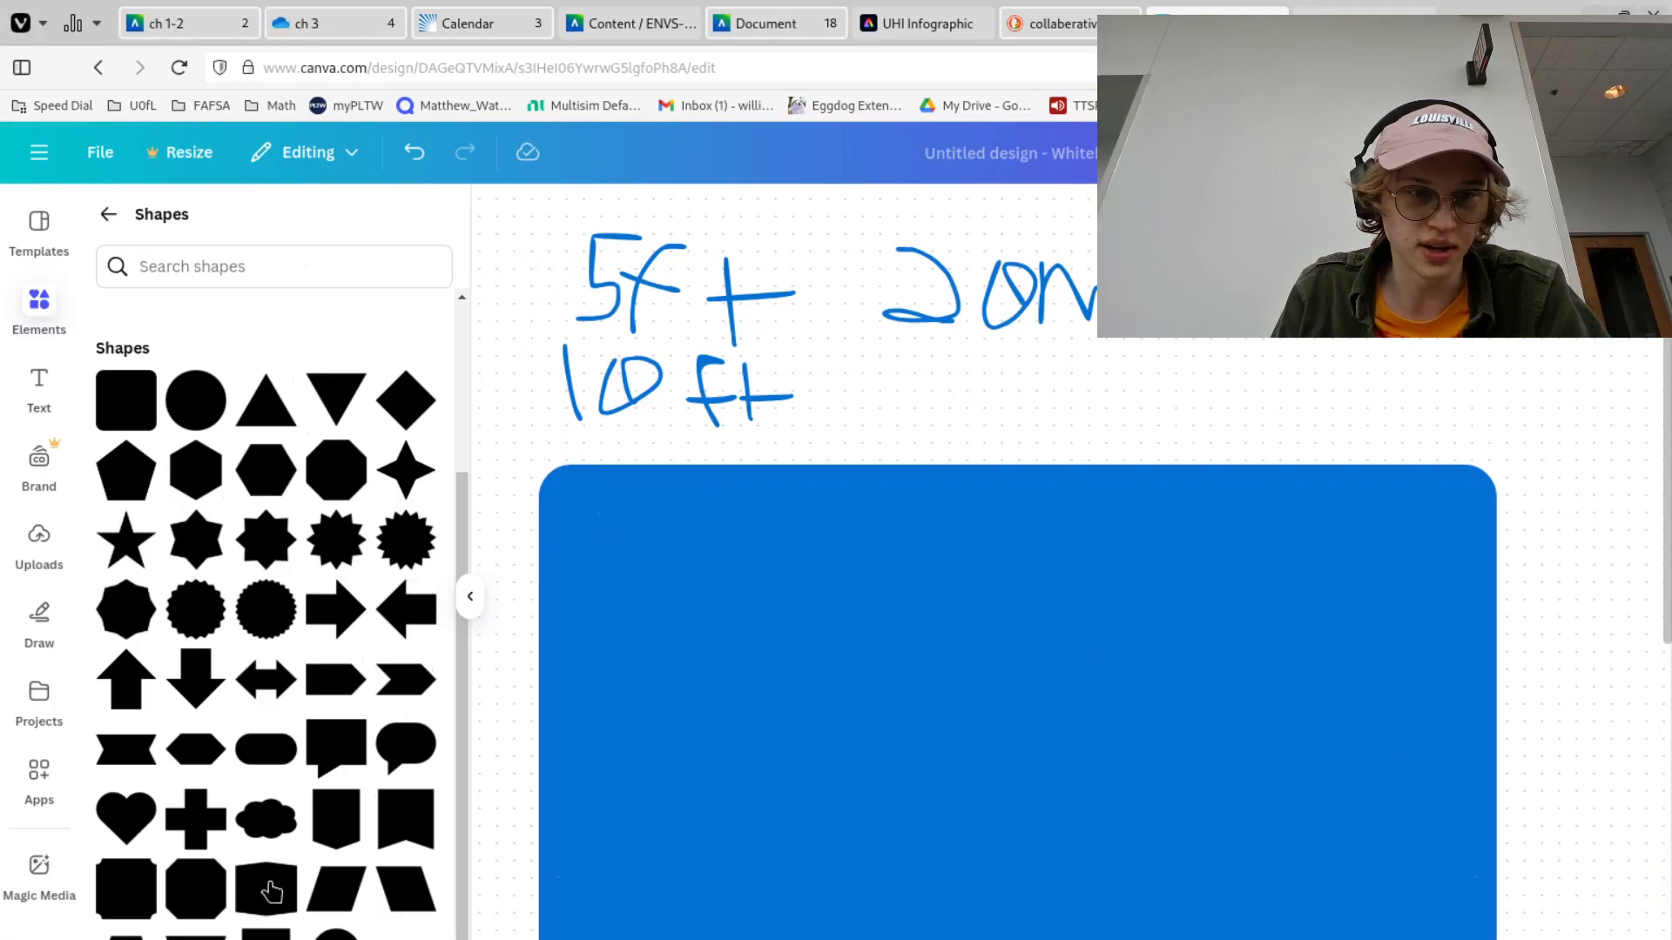
Add a parallelogram, move it above the large rectangle near its upper-right corner, and enlarge it
{"action": "left_click", "coordinate": [408, 885]}
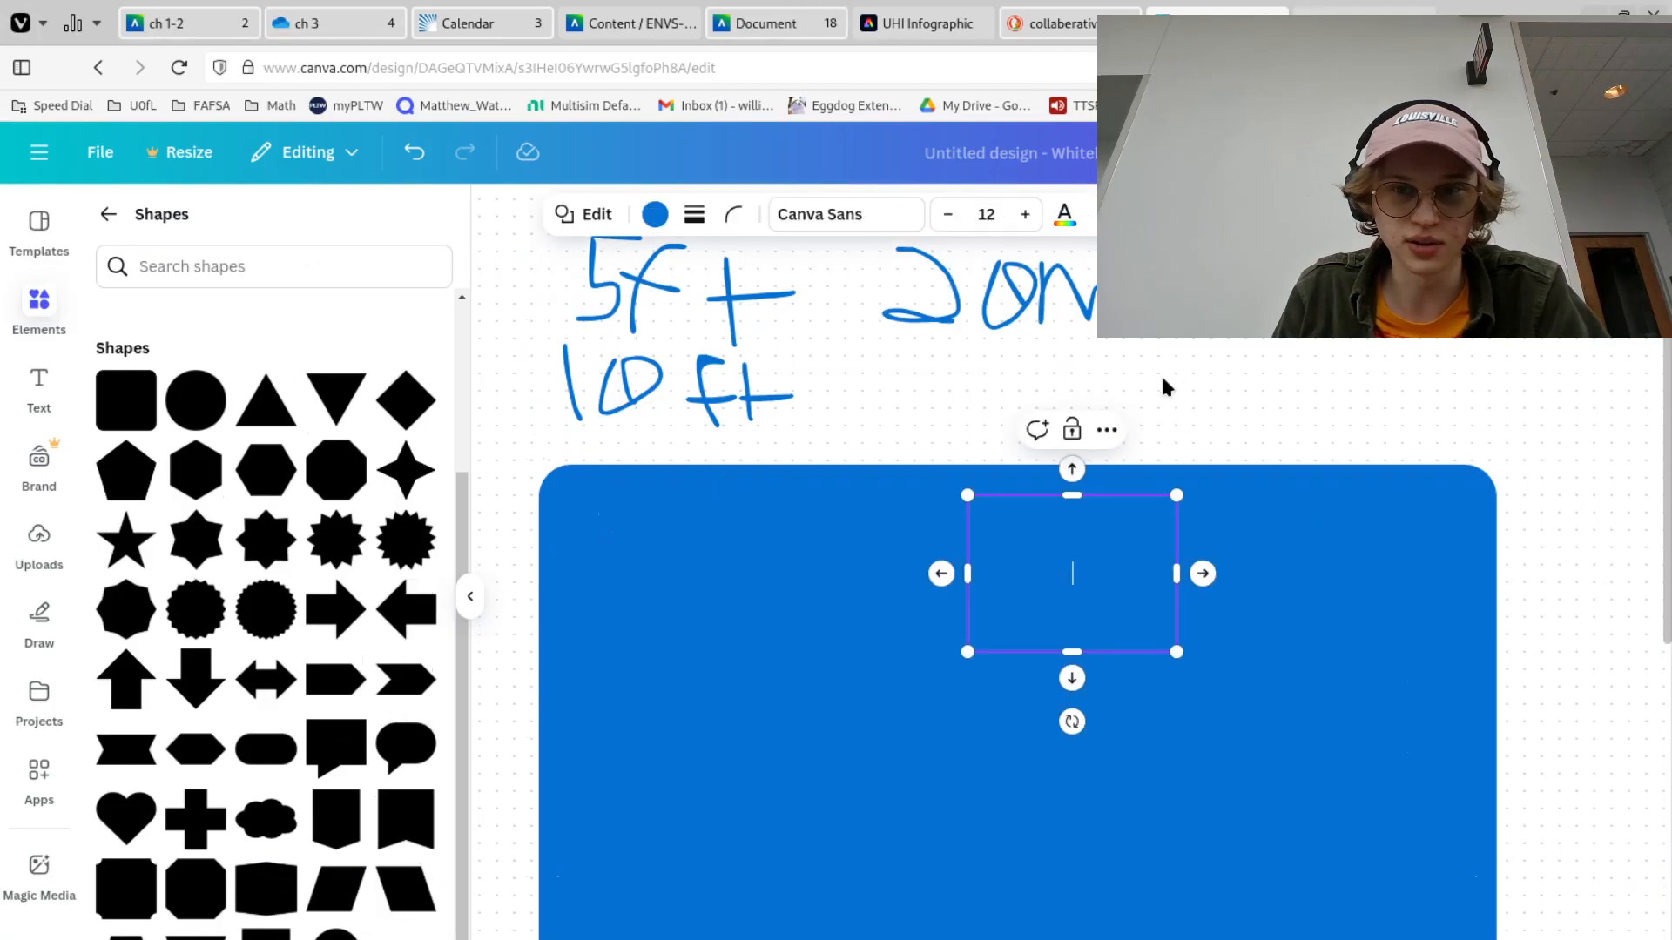
{"action": "left_click_drag", "start_coordinate": [1130, 520], "coordinate": [1468, 305]}
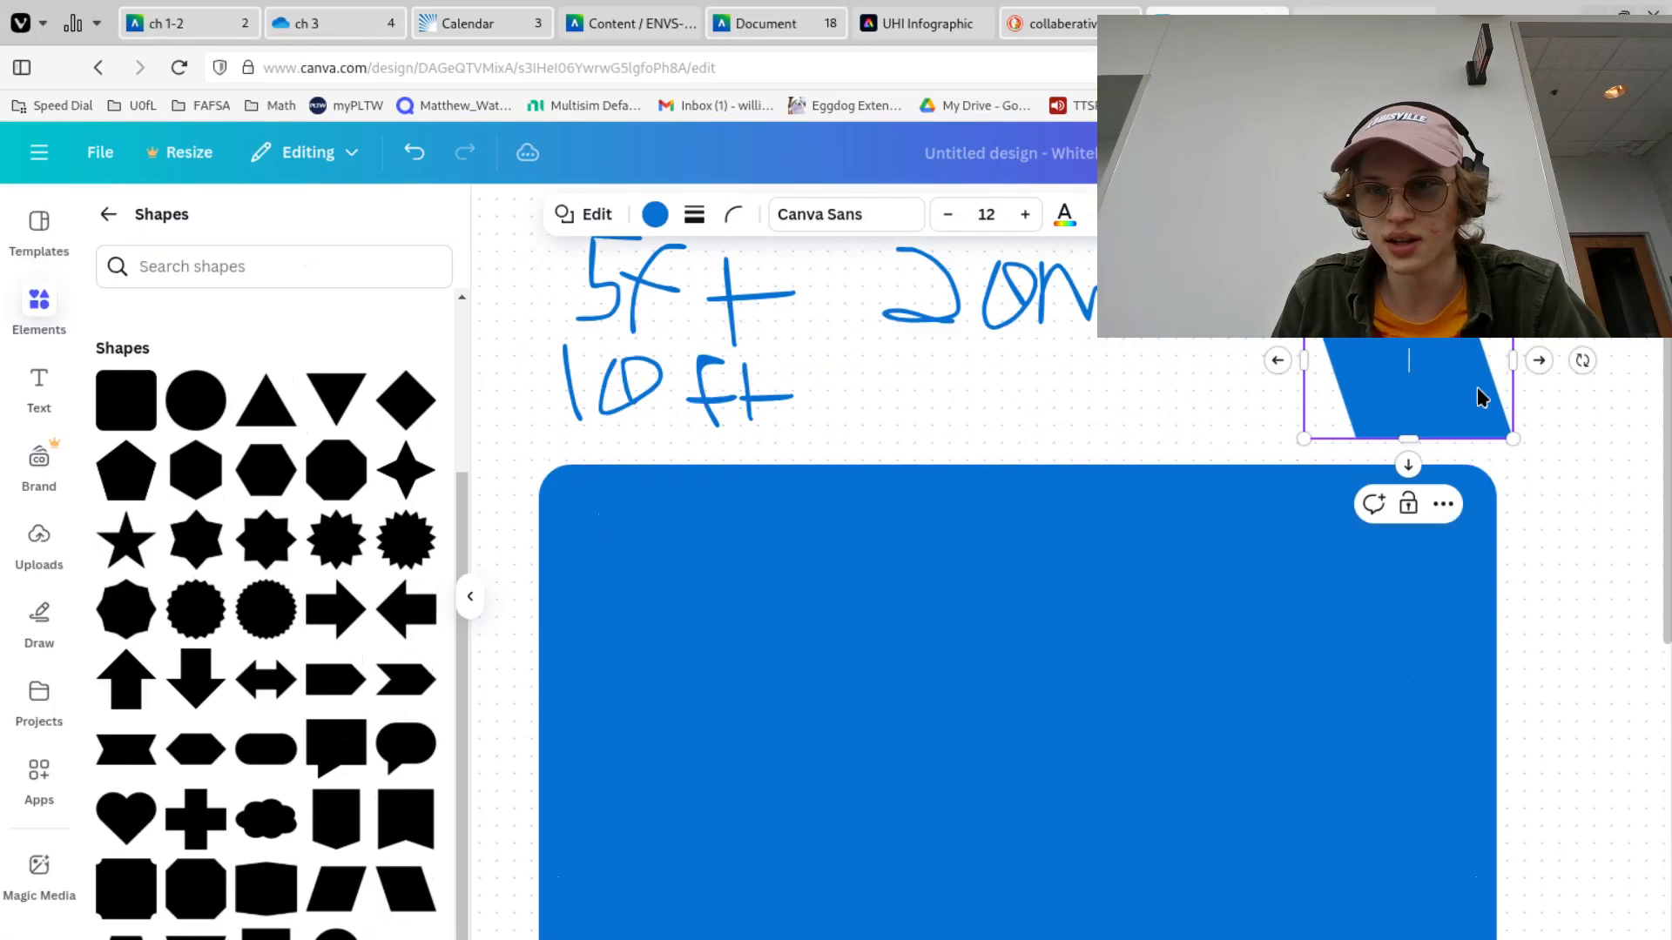
{"action": "left_click_drag", "start_coordinate": [1509, 437], "coordinate": [1499, 560]}
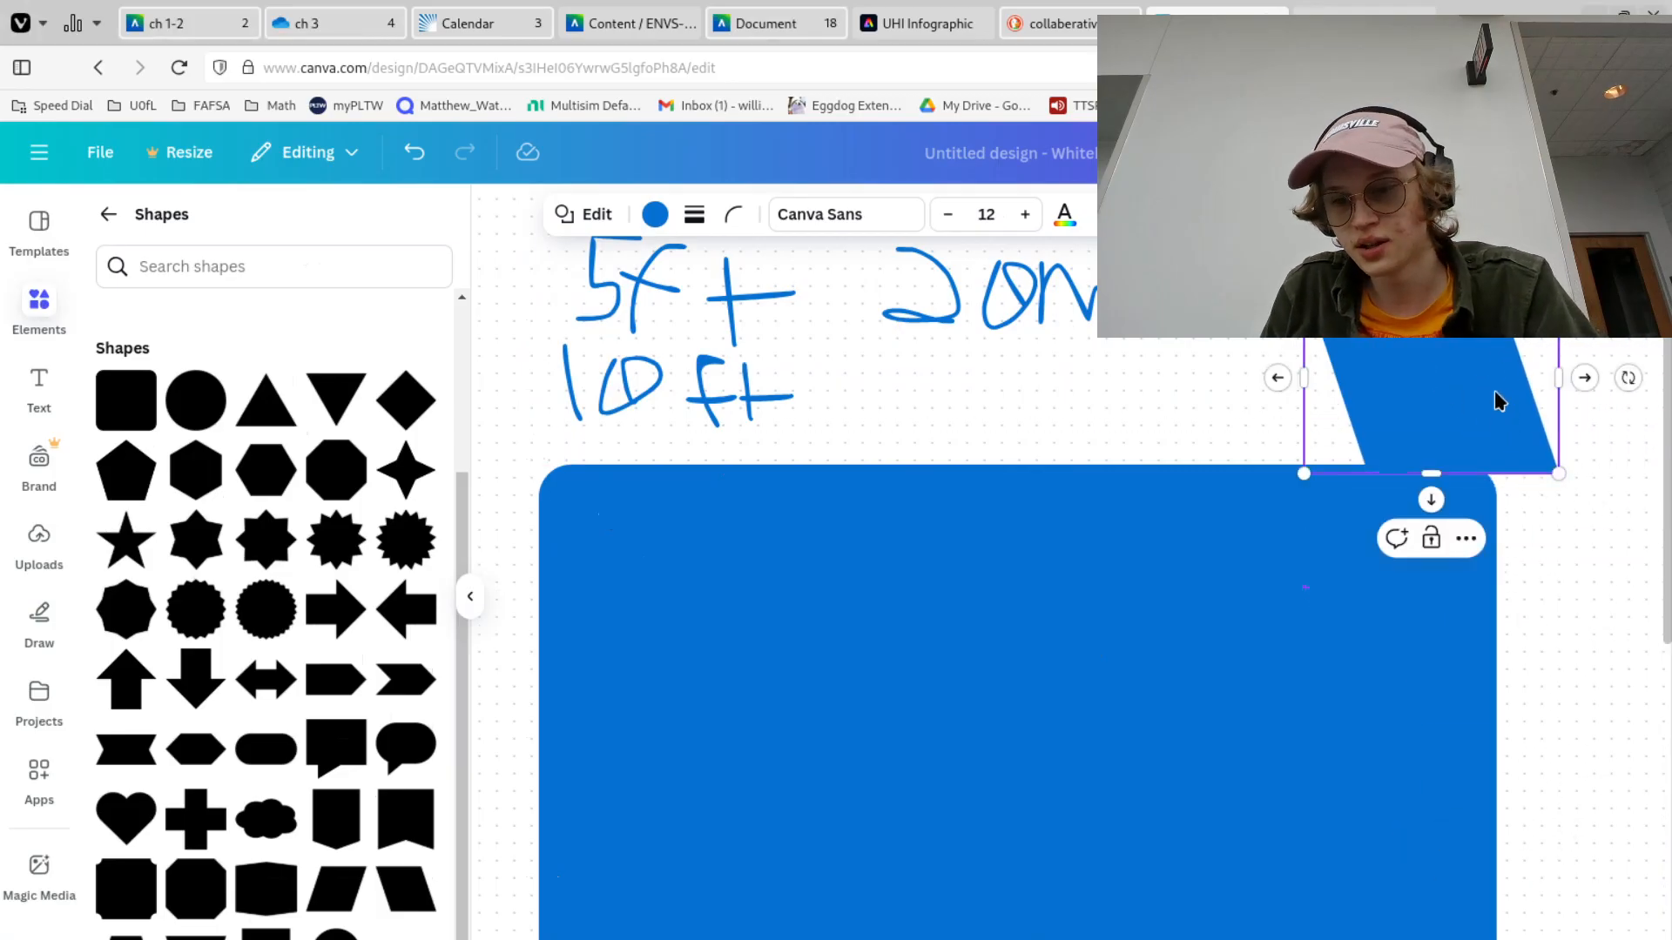
Delete the parallelogram and the large blue rectangle from the whiteboard
{"action": "left_click", "coordinate": [1143, 607]}
{"action": "left_click", "coordinate": [1440, 373]}
{"action": "left_click", "coordinate": [1465, 538]}
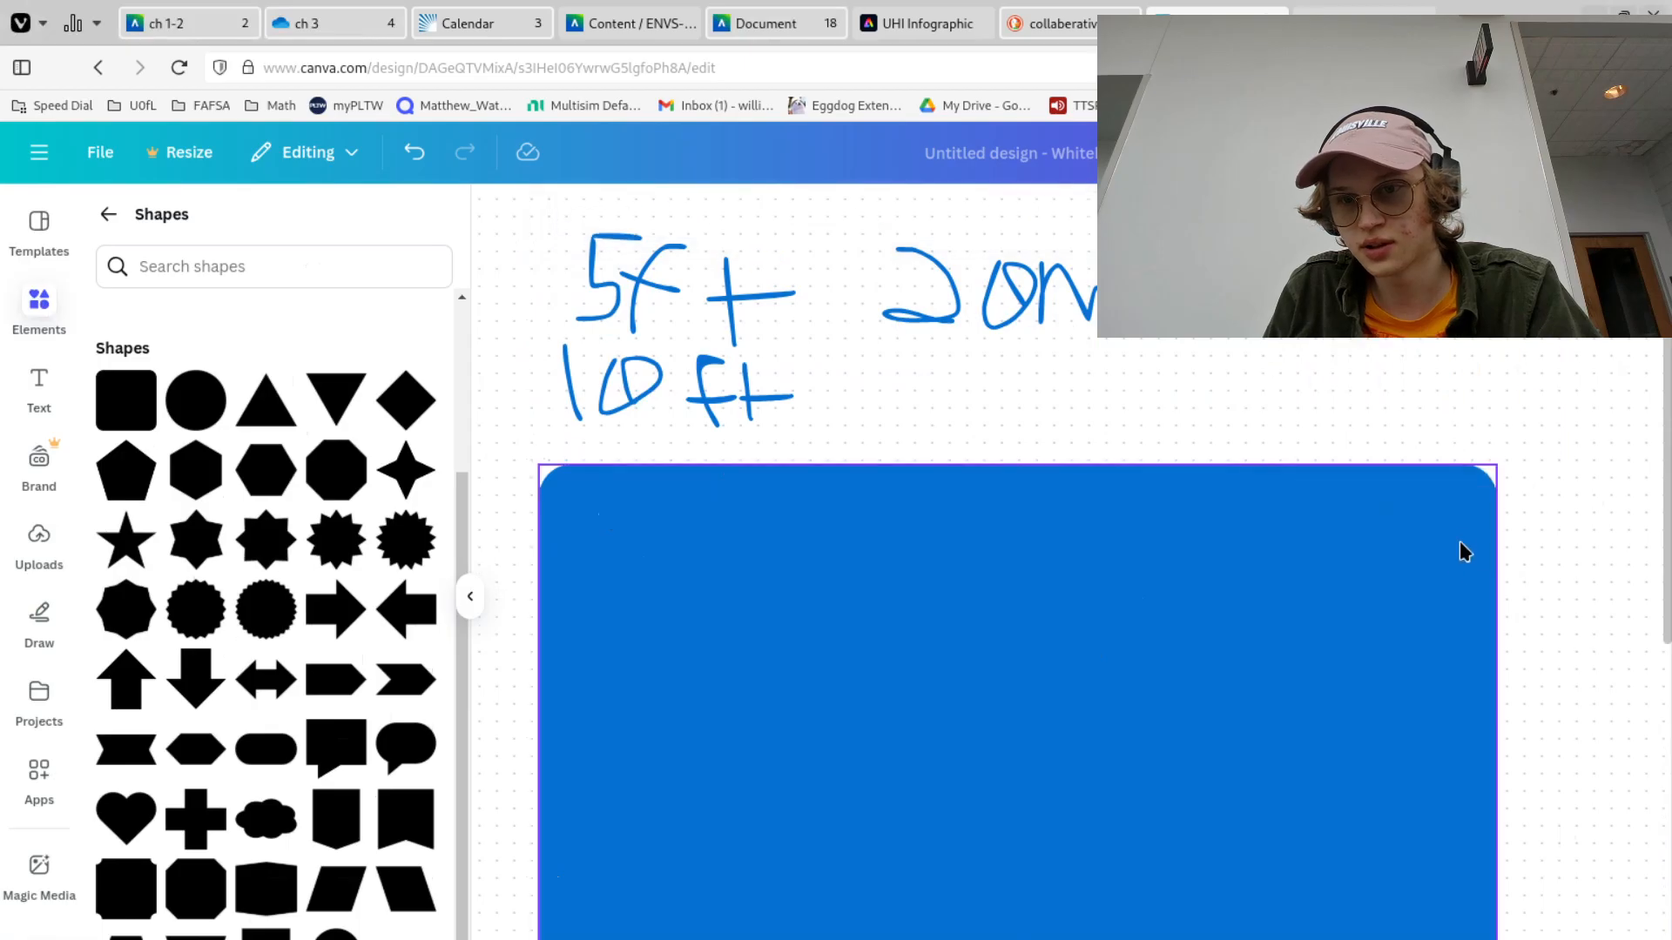
{"action": "left_click_drag", "start_coordinate": [1154, 588], "coordinate": [1387, 456]}
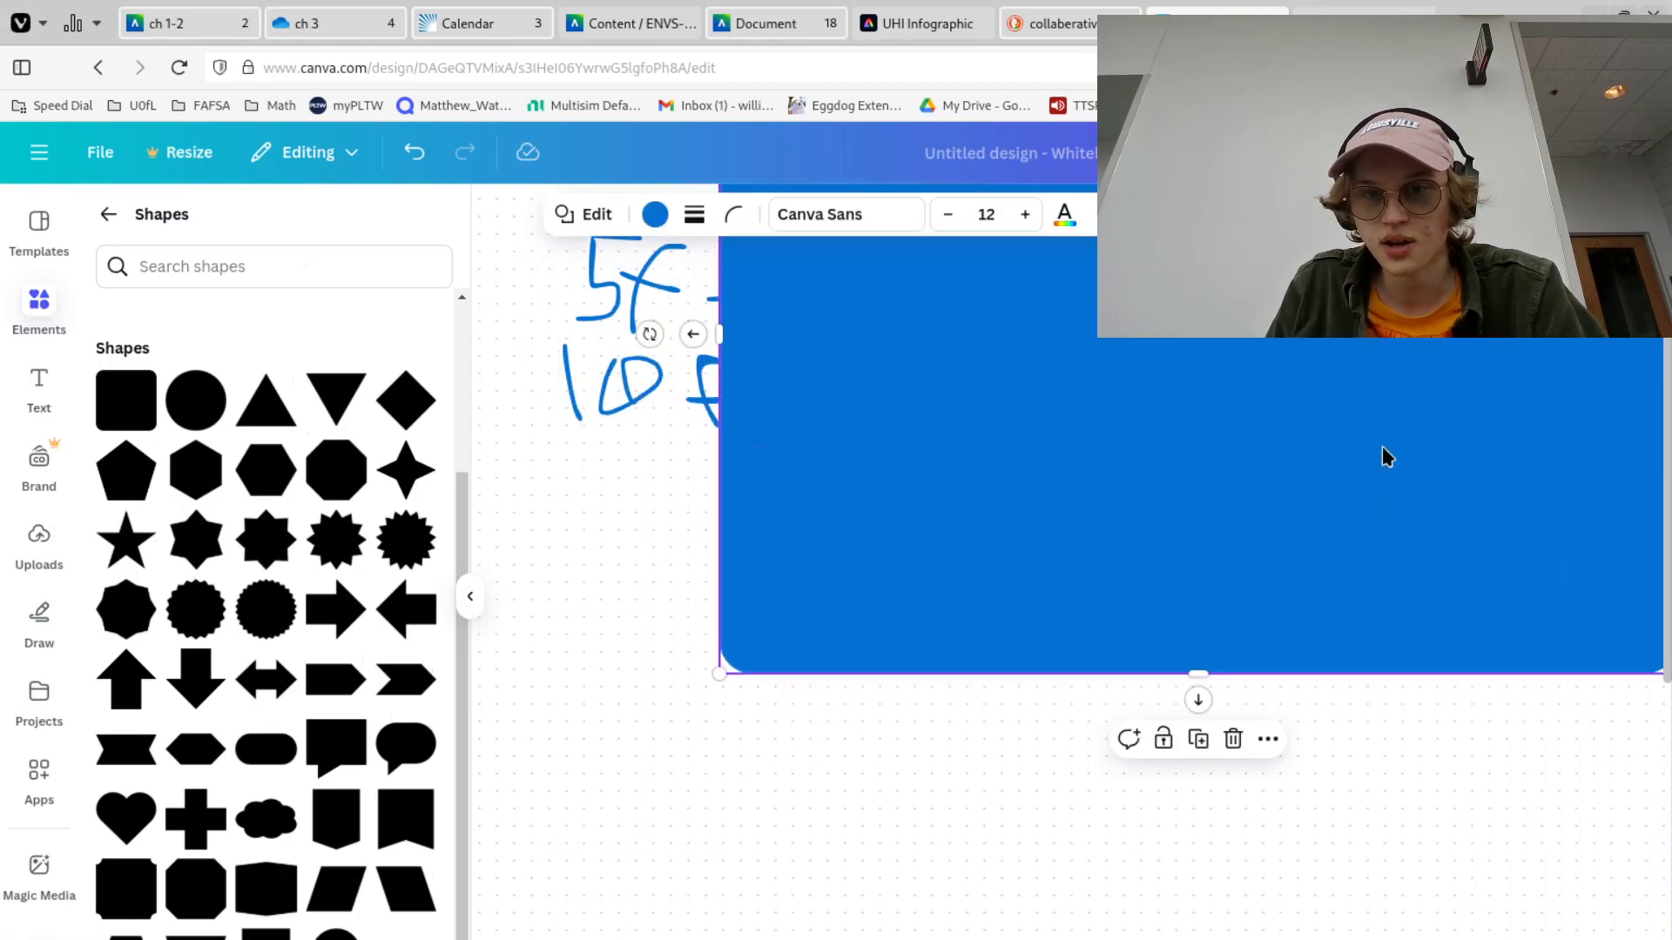
{"action": "left_click", "coordinate": [1232, 741]}
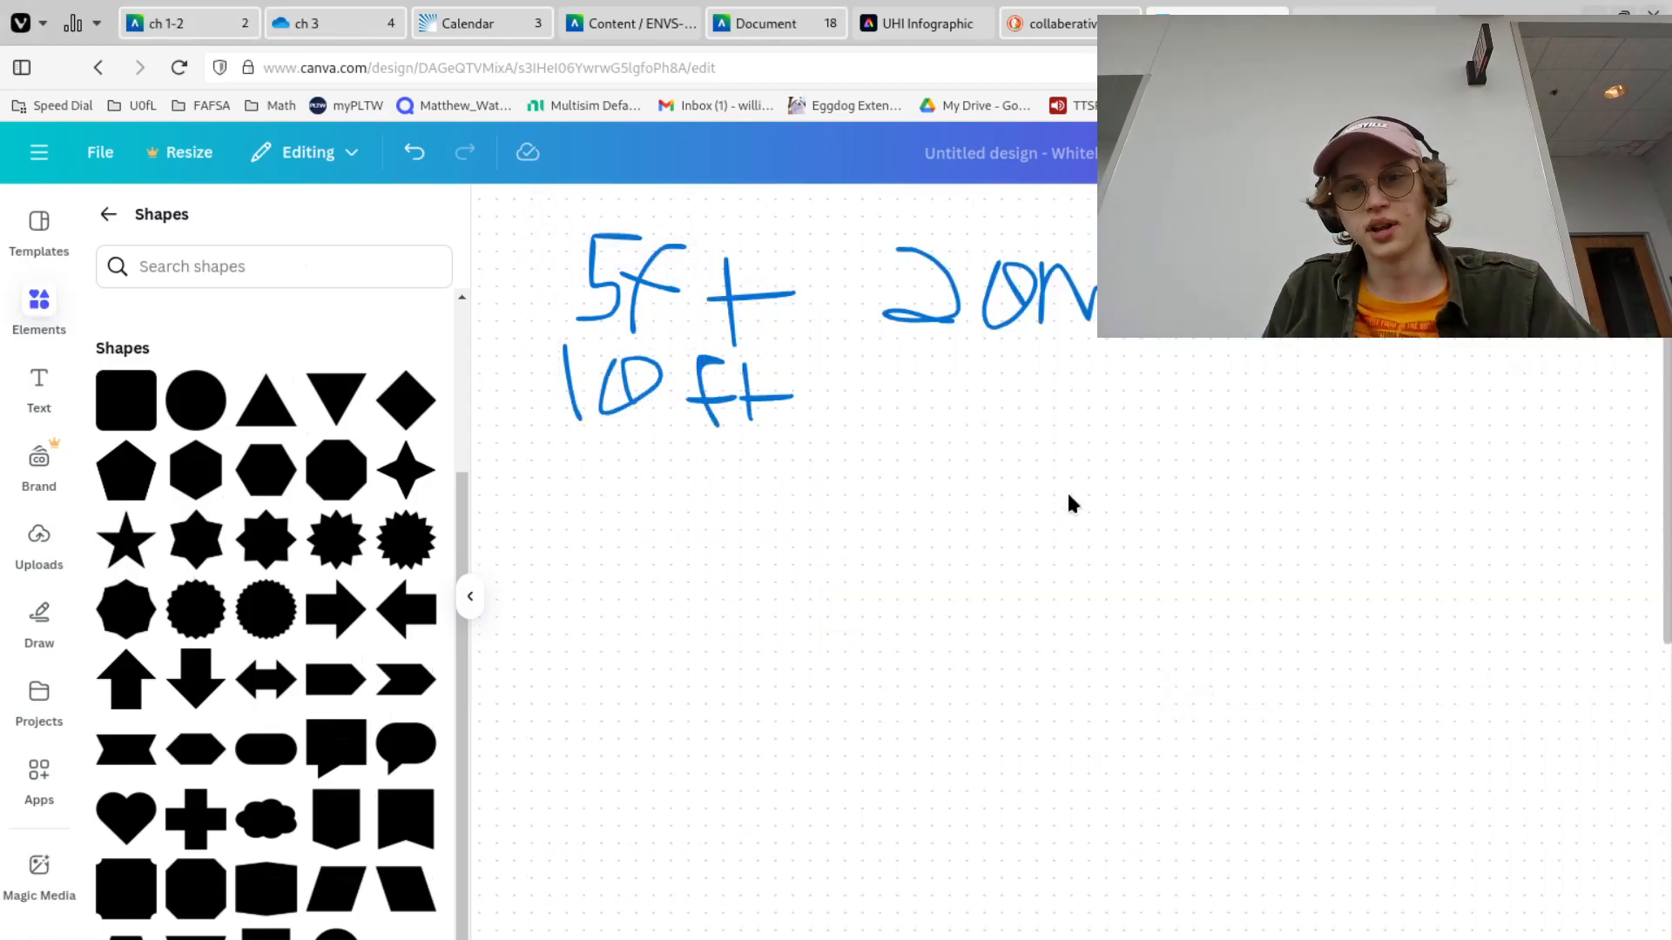
Draw two roughly parallel, curving vertical lines with the blue pen in the empty area below the handwriting
{"action": "scroll", "coordinate": [1080, 488], "scroll_direction": "down", "scroll_amount": 5}
{"action": "left_click", "coordinate": [1396, 12]}
{"action": "left_click", "coordinate": [1219, 12]}
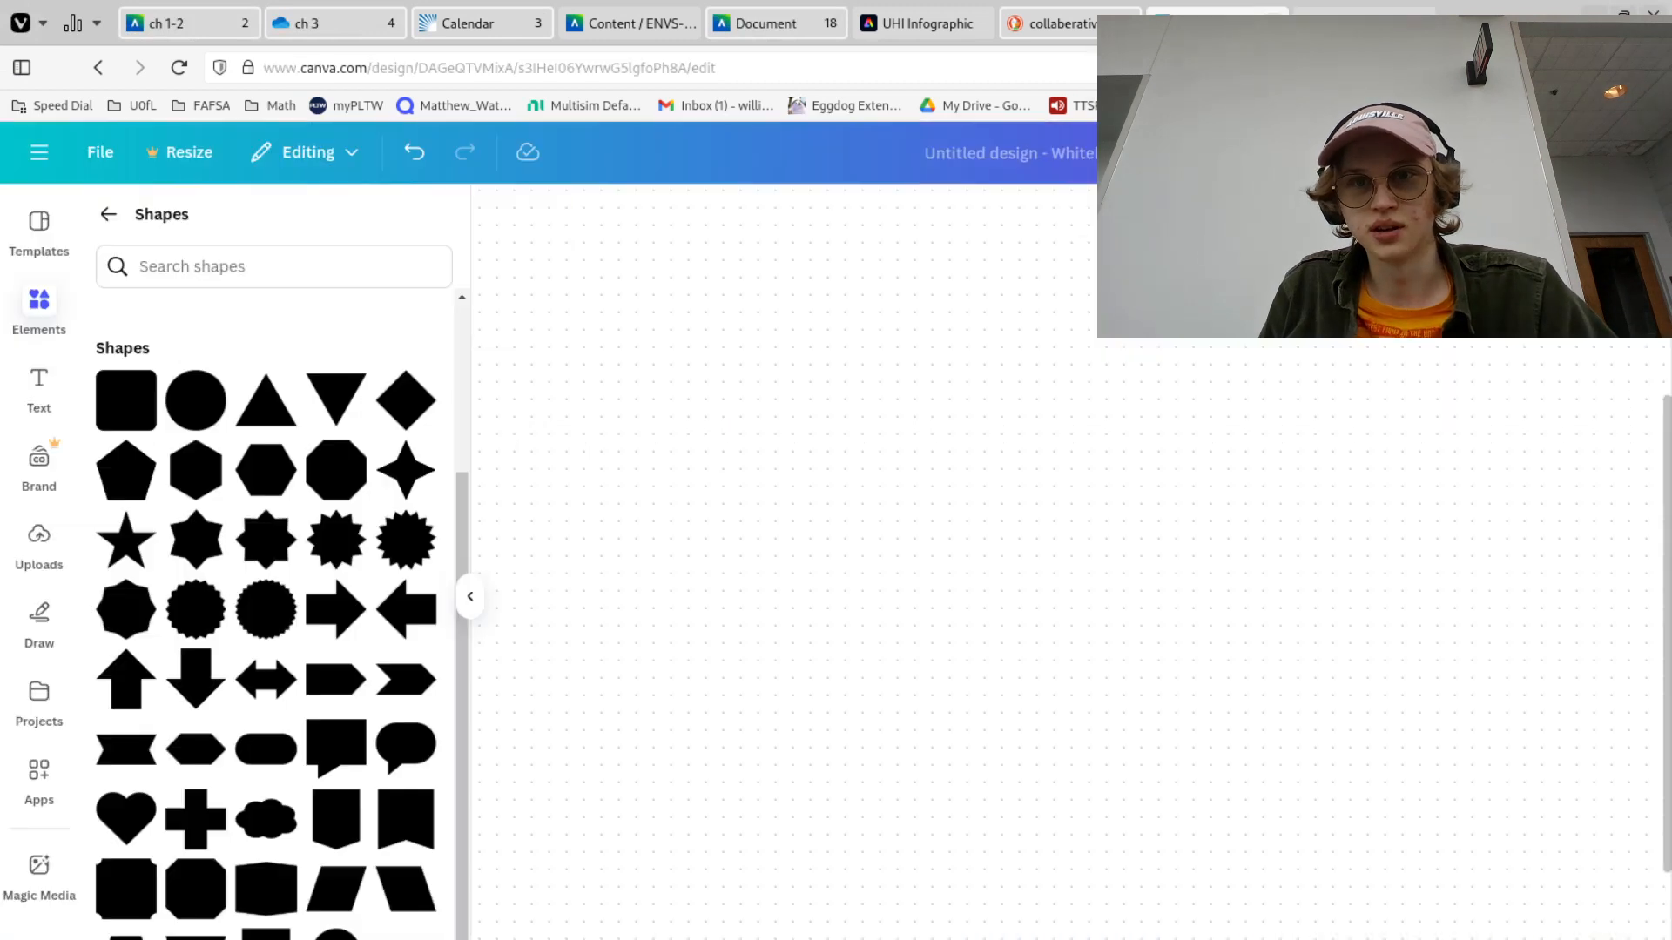
{"action": "left_click", "coordinate": [39, 618]}
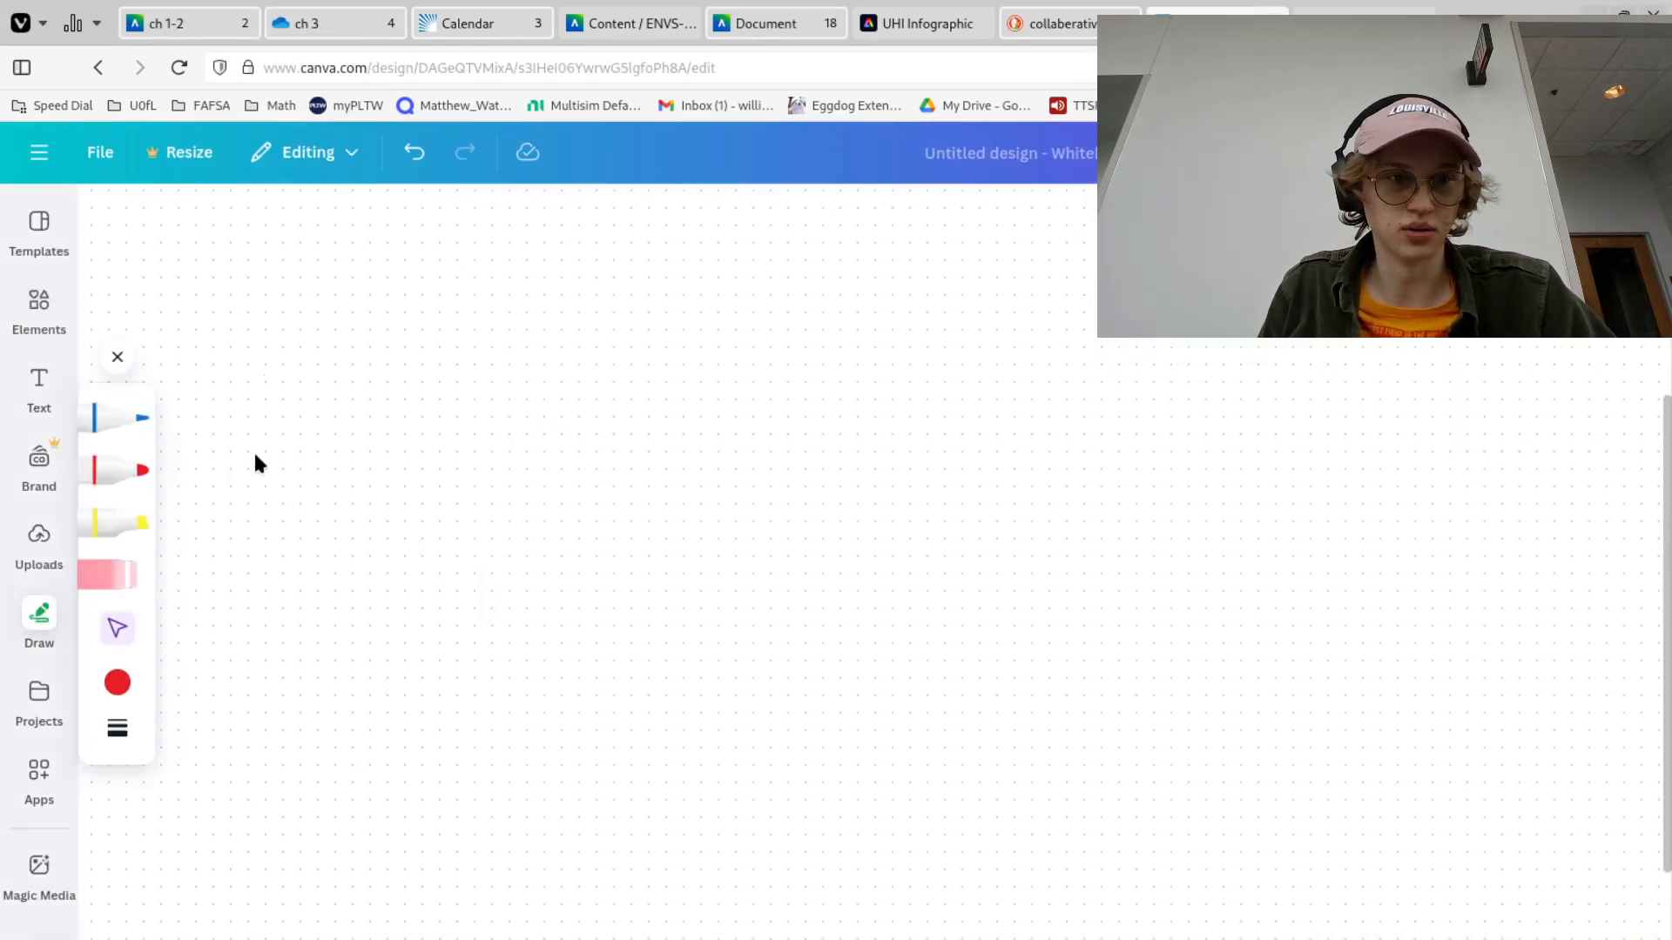
{"action": "left_click", "coordinate": [104, 422]}
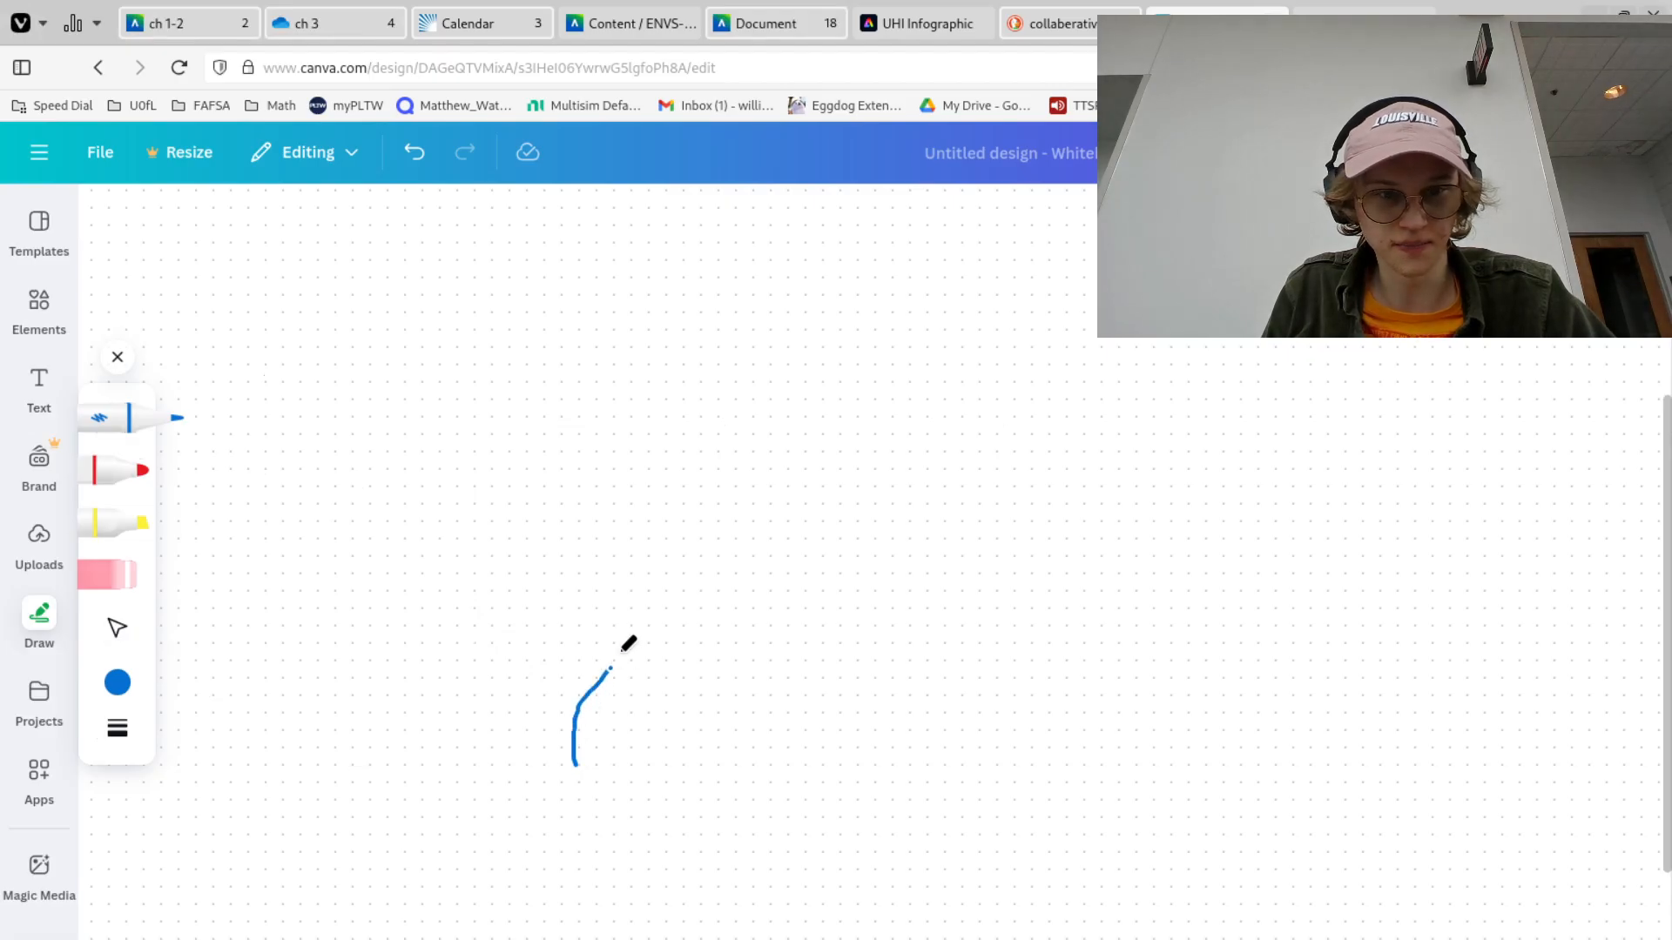
{"action": "left_click_drag", "start_coordinate": [625, 646], "coordinate": [609, 523]}
{"action": "mouse_move", "coordinate": [609, 756]}
{"action": "left_mouse_down"}
{"action": "mouse_move", "coordinate": [648, 673]}
{"action": "mouse_move", "coordinate": [651, 517]}
{"action": "left_mouse_up"}
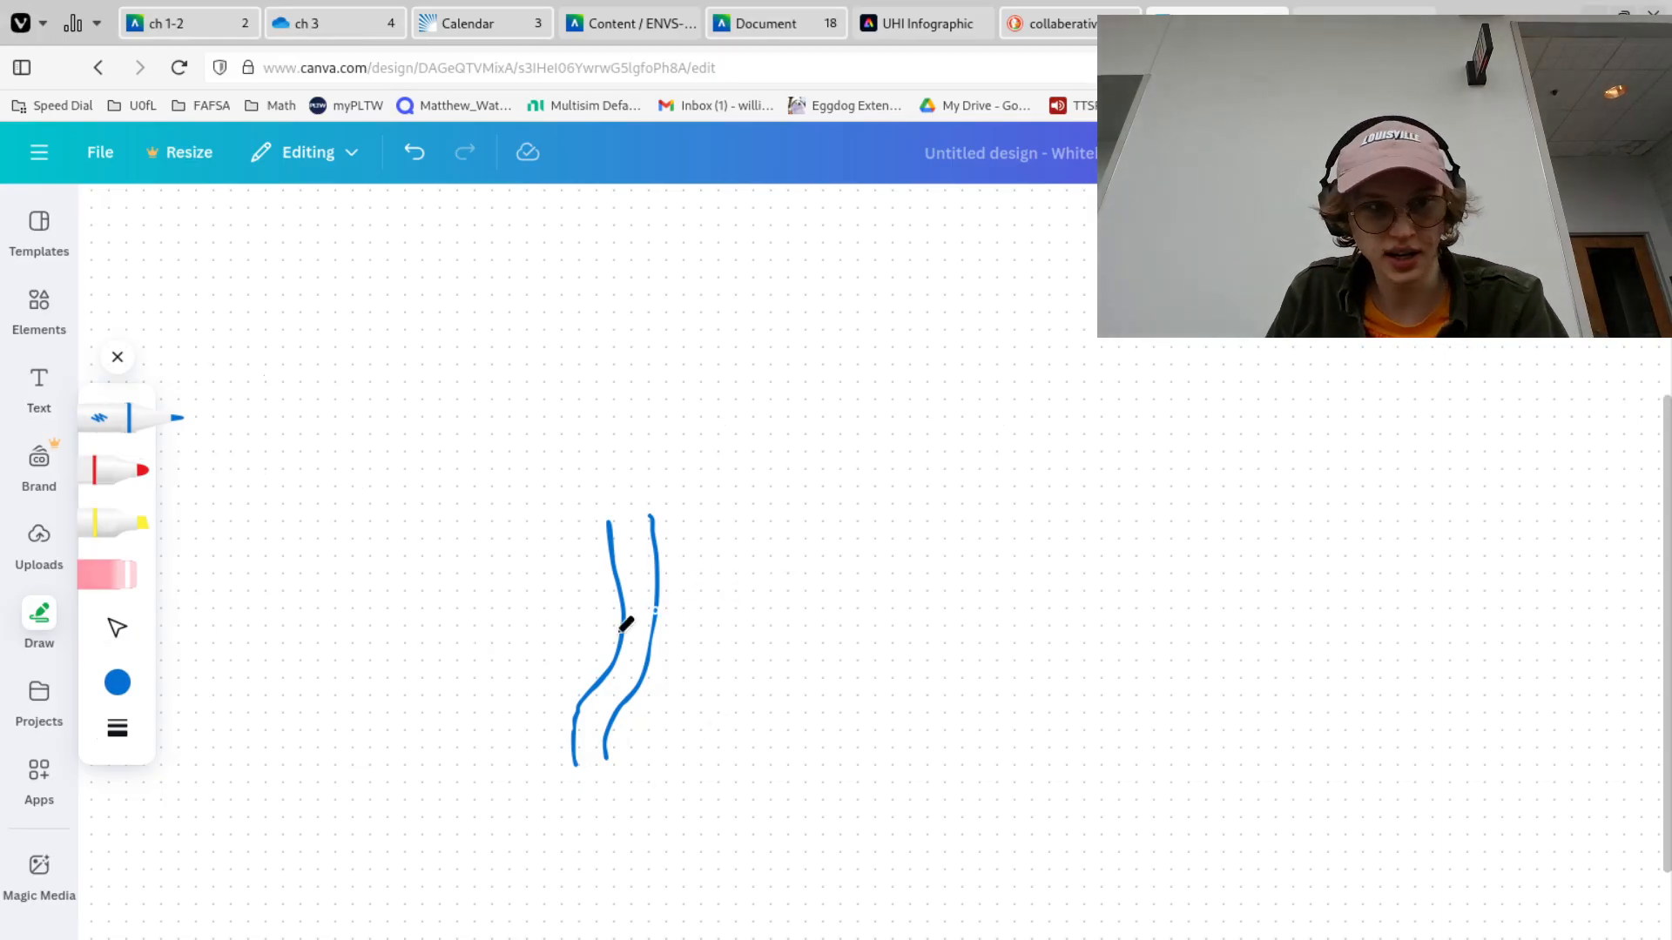
Add a black line with round dot ends and place it horizontally above the two blue curves
{"action": "left_click", "coordinate": [38, 303]}
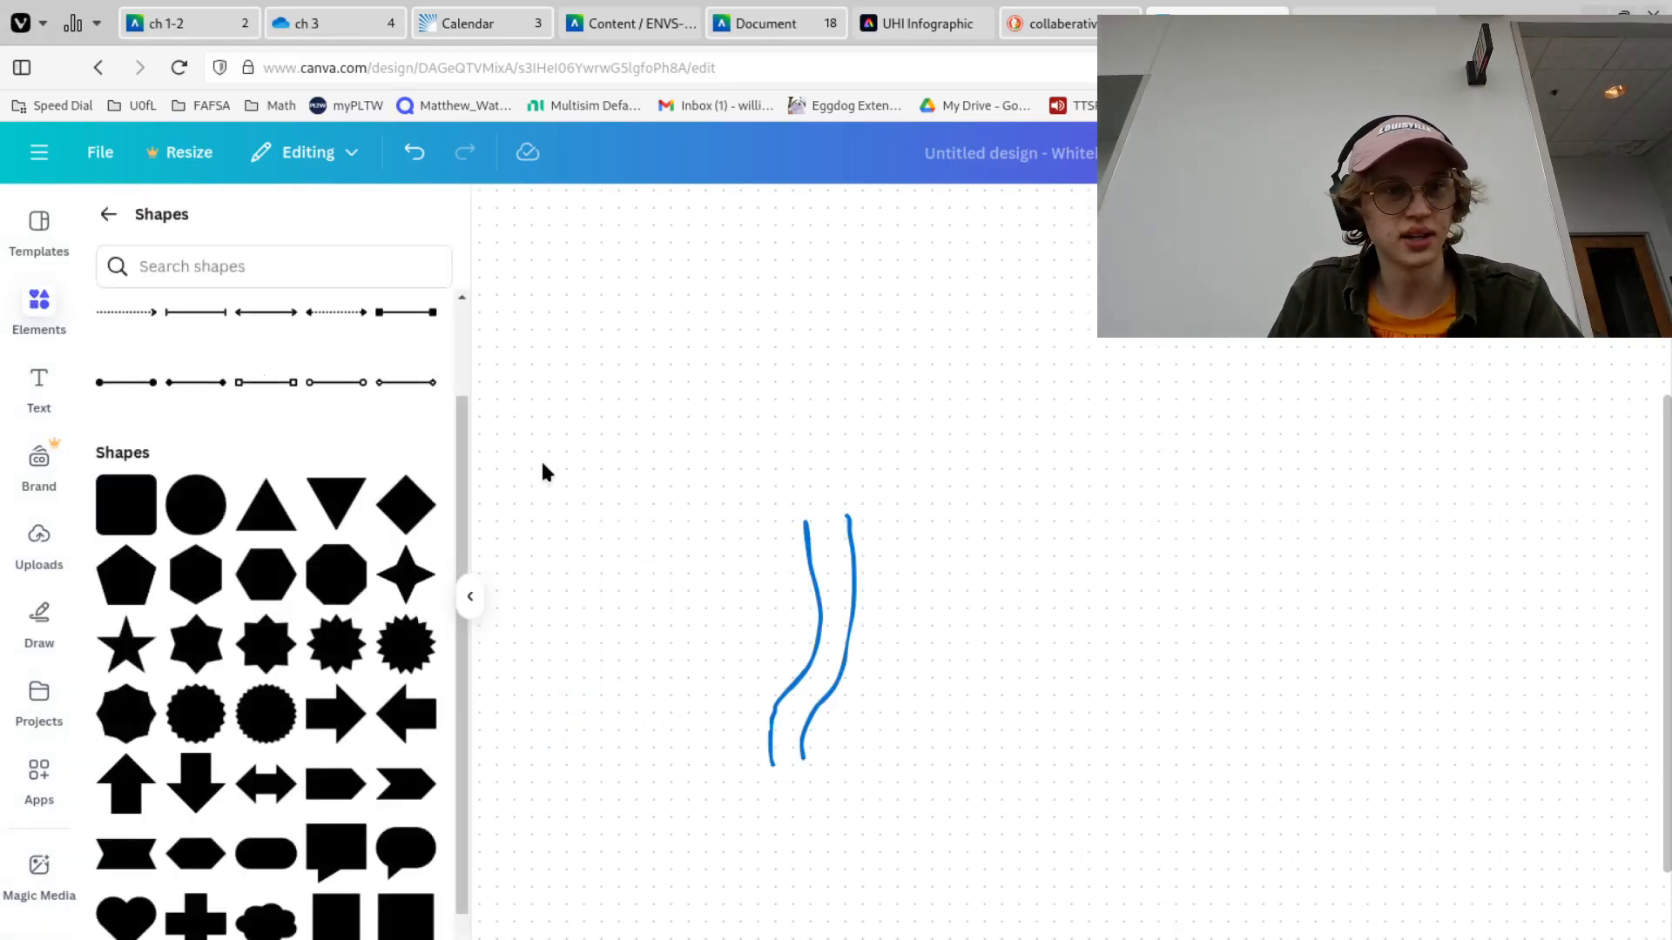
{"action": "scroll", "coordinate": [296, 544], "scroll_direction": "up", "scroll_amount": 2}
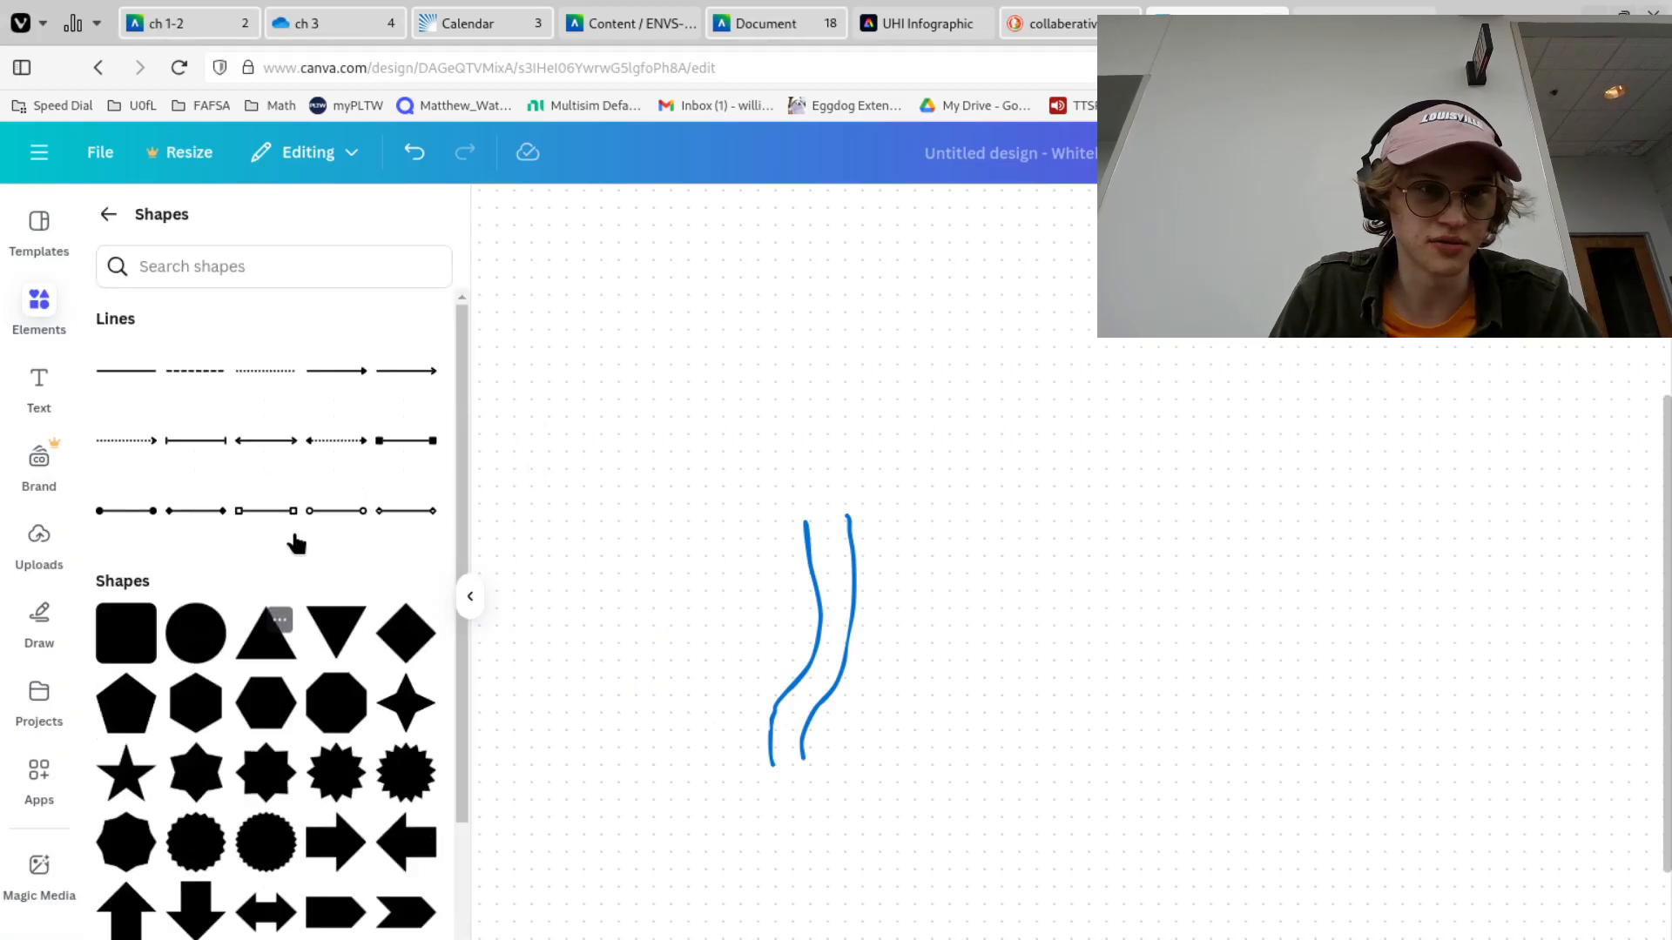
{"action": "left_click", "coordinate": [131, 510]}
{"action": "left_click_drag", "start_coordinate": [975, 574], "coordinate": [789, 363]}
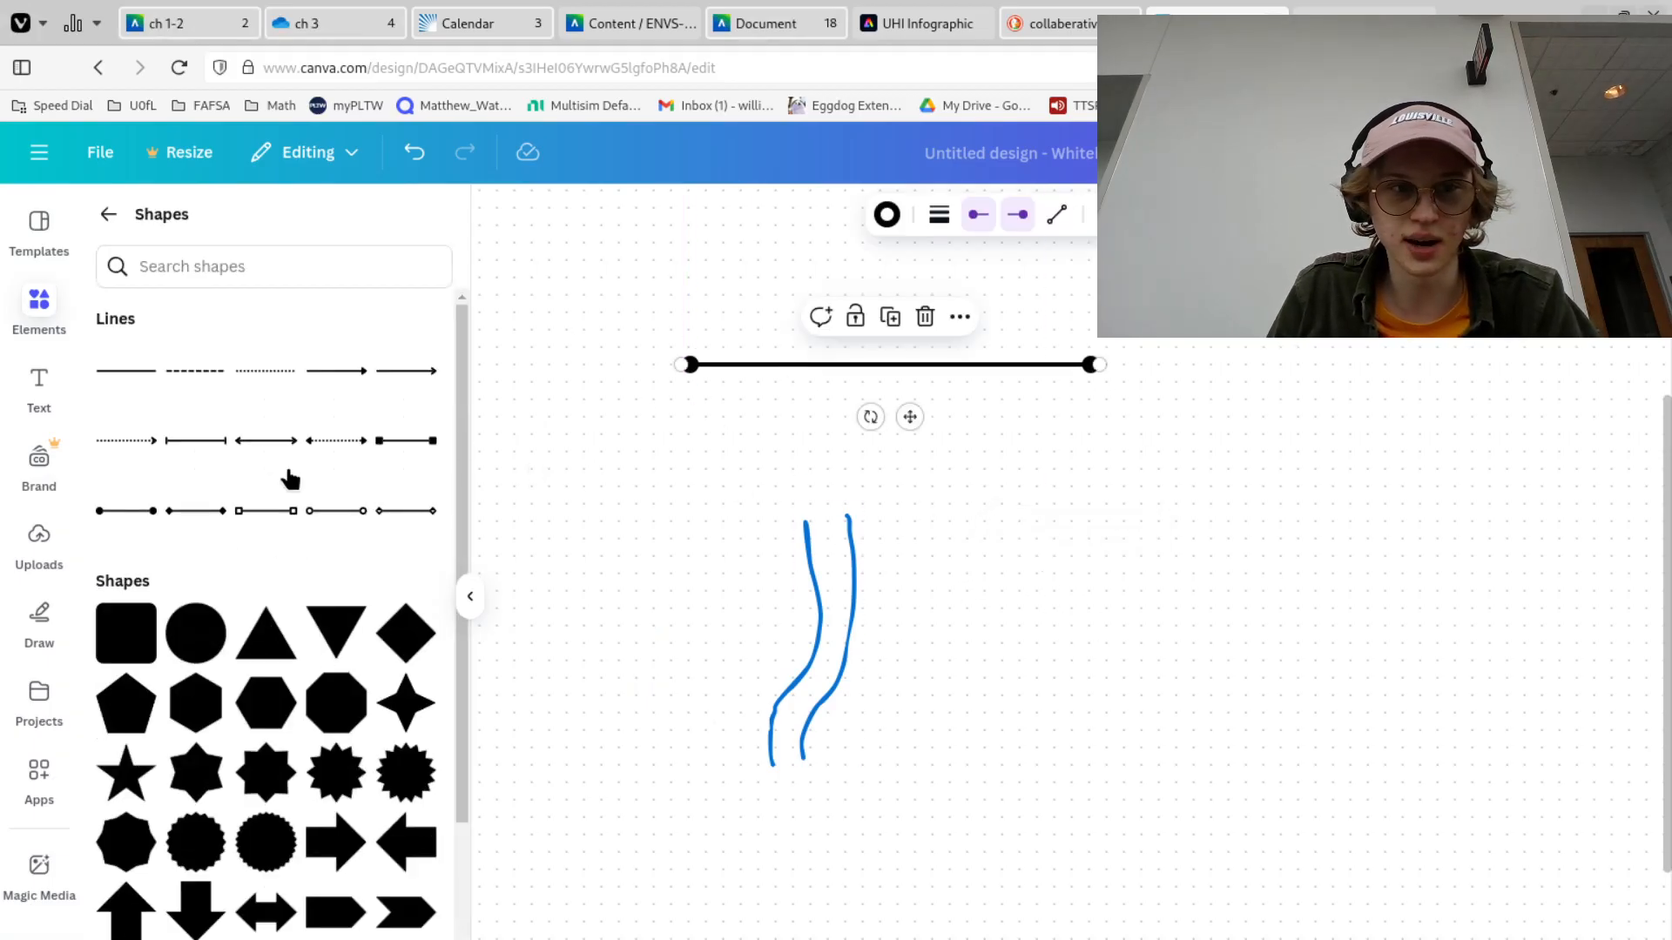
Add a second dot-ended line and set its endpoints so it runs vertically down from the first line's right end
{"action": "left_click", "coordinate": [131, 512]}
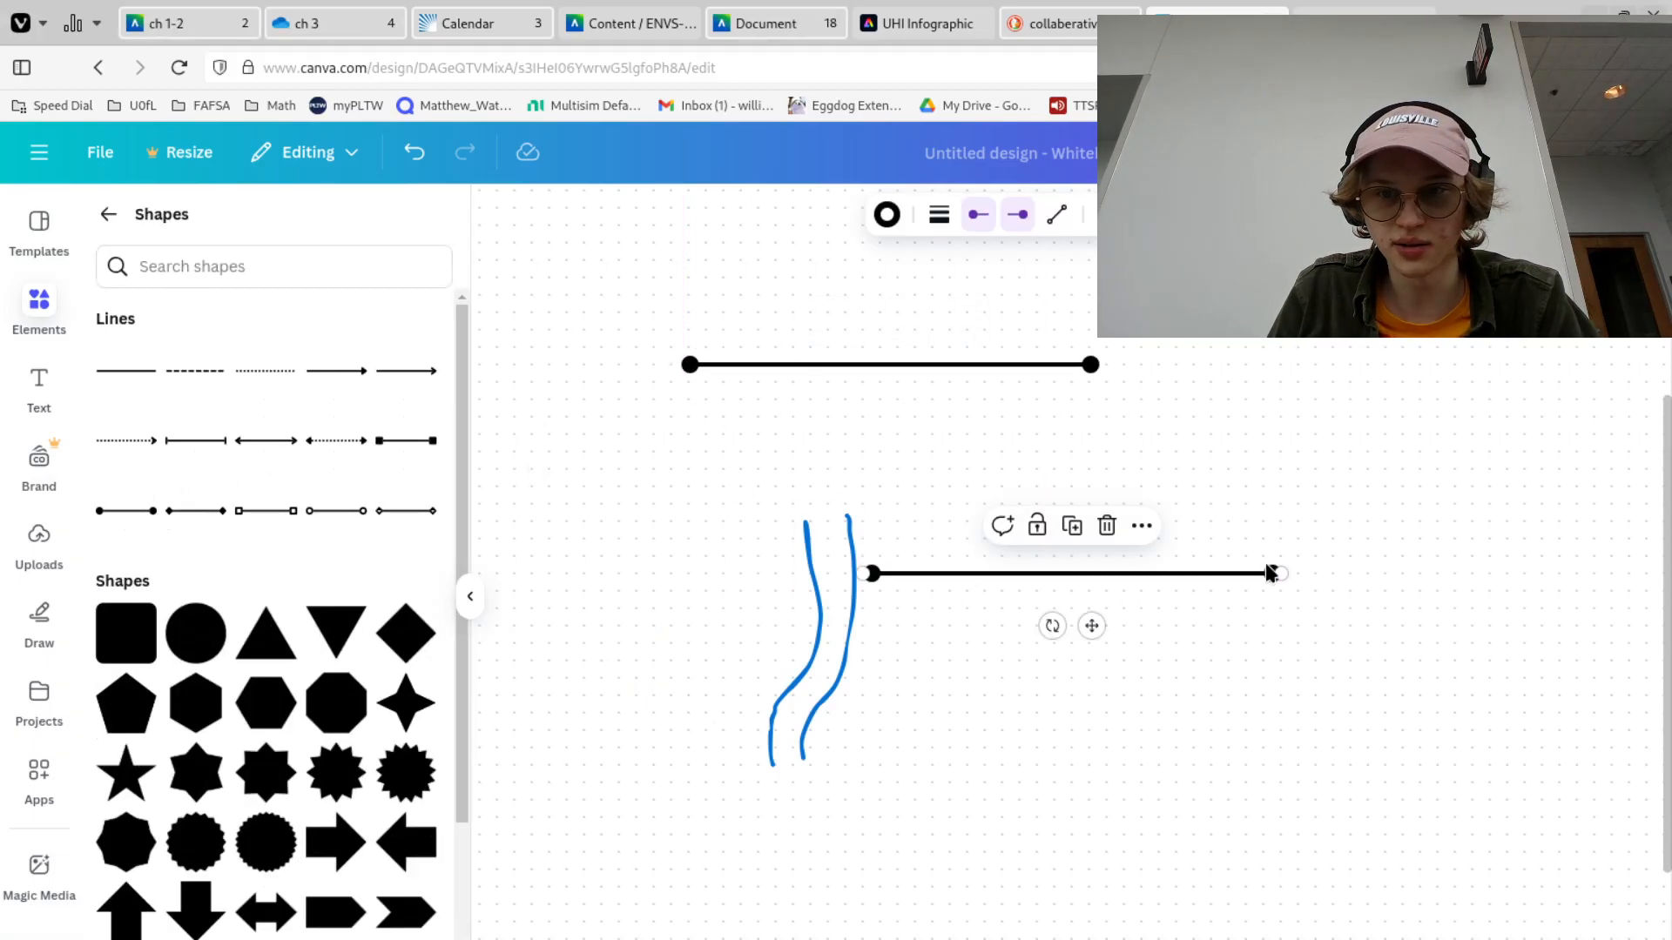
{"action": "left_click_drag", "start_coordinate": [1271, 573], "coordinate": [1092, 365]}
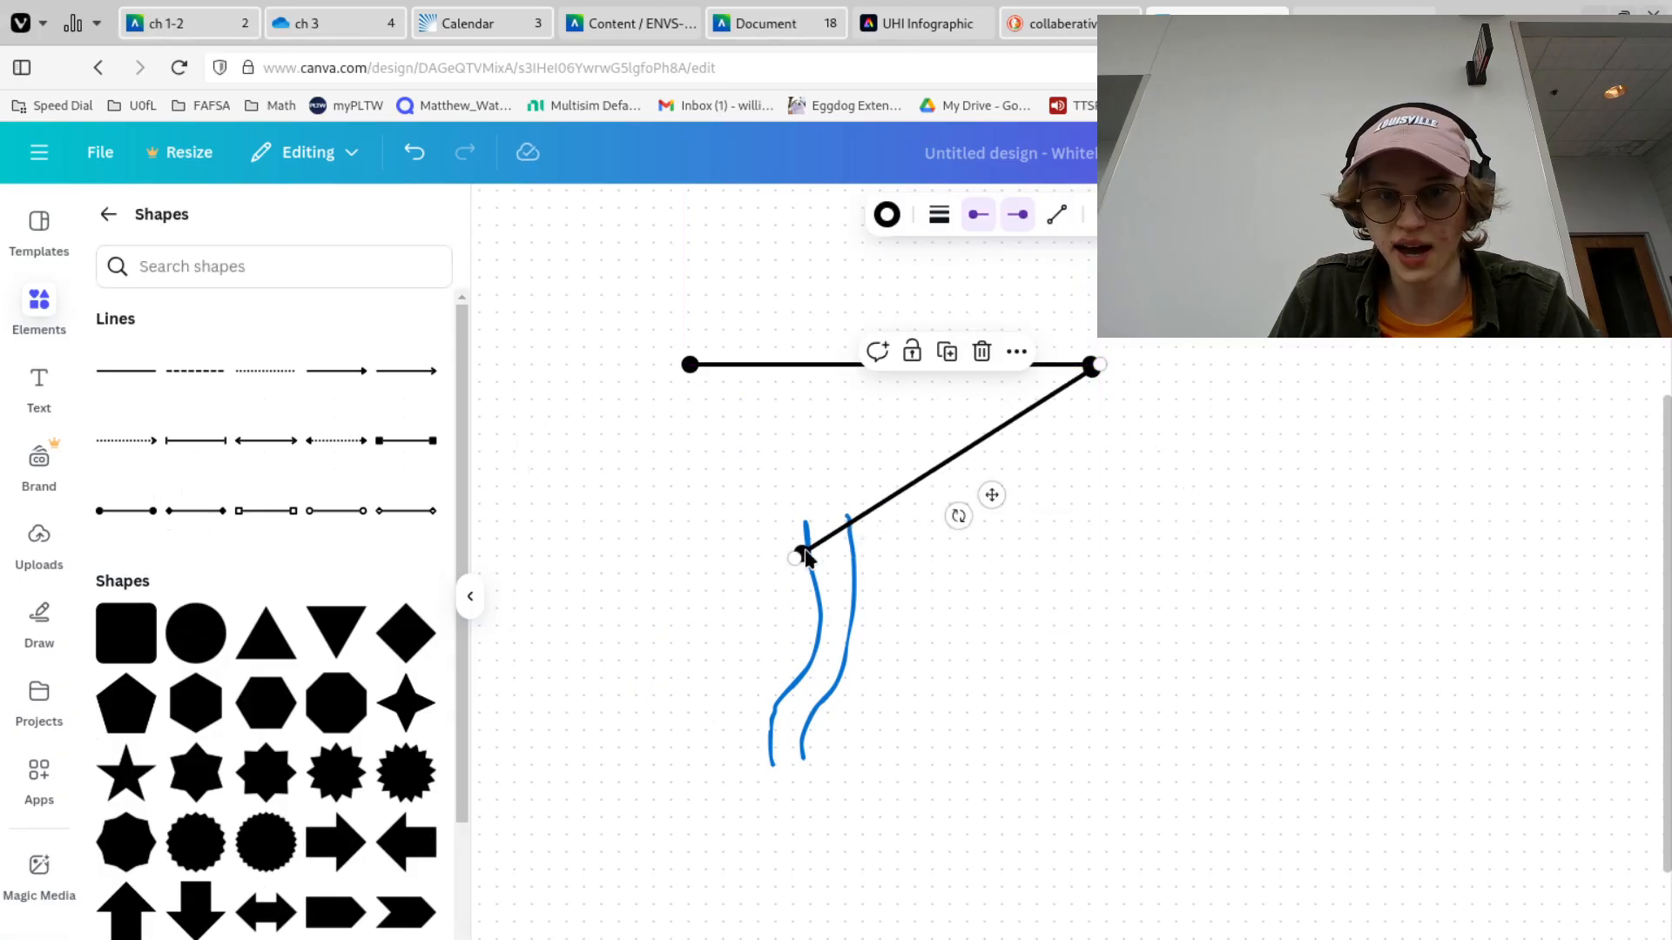
{"action": "left_click_drag", "start_coordinate": [795, 557], "coordinate": [1109, 723]}
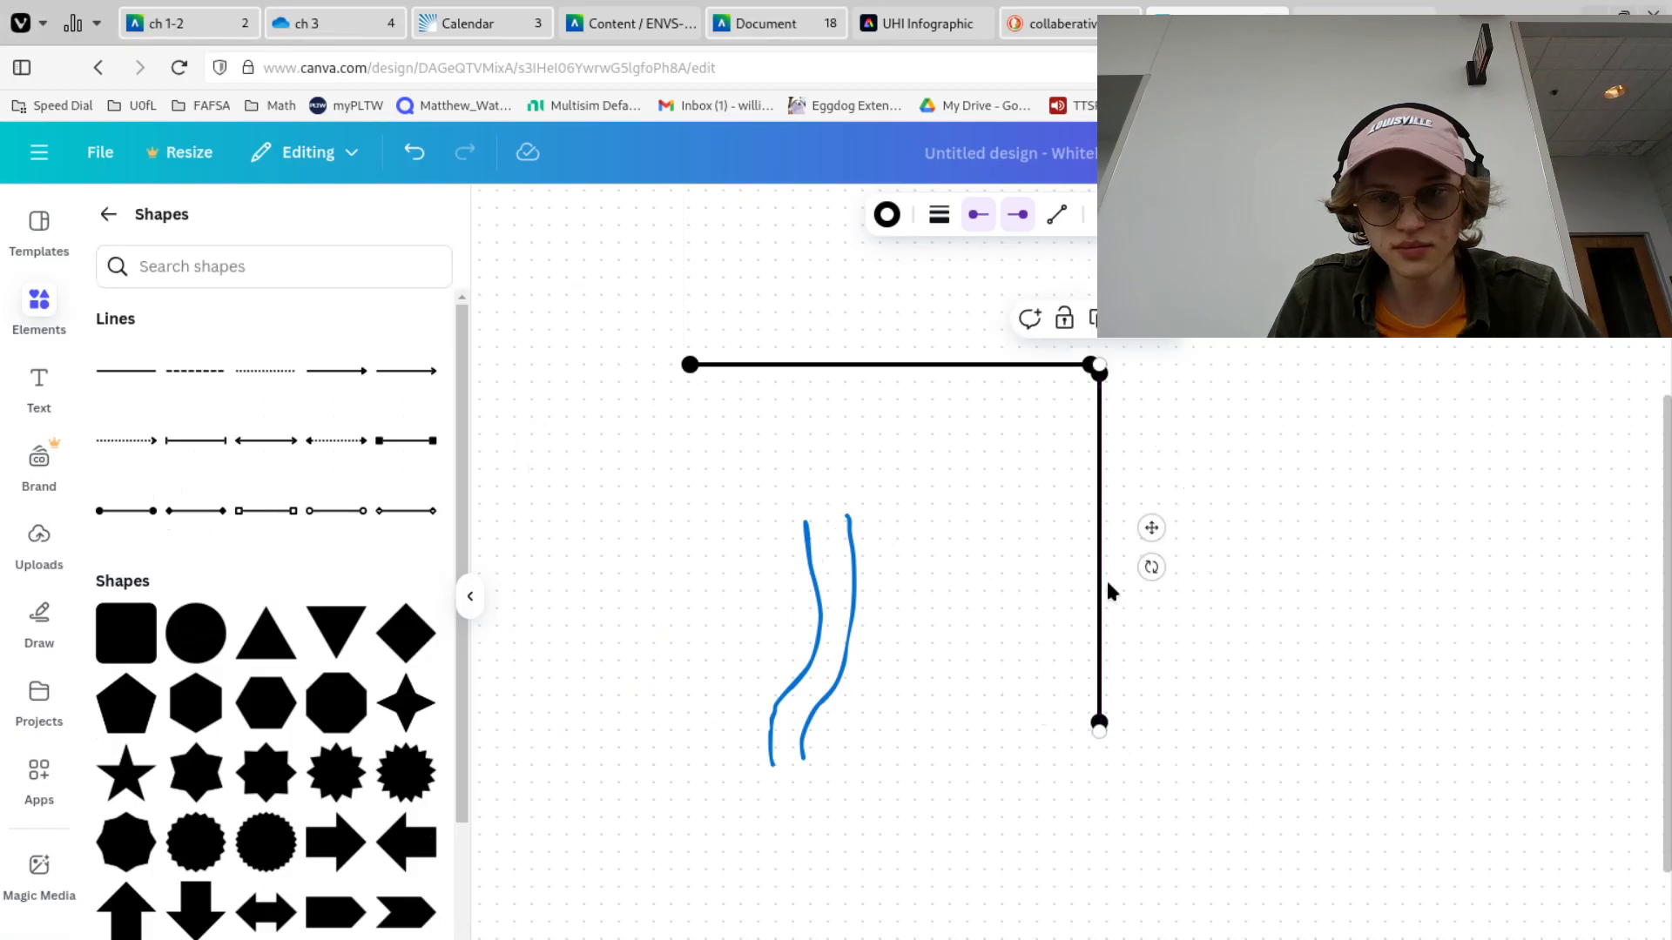
Copy the vertical line and place the copy below the horizontal line's left end, opposite the original
{"action": "key", "text": "ctrl+c"}
{"action": "key", "text": "ctrl+v"}
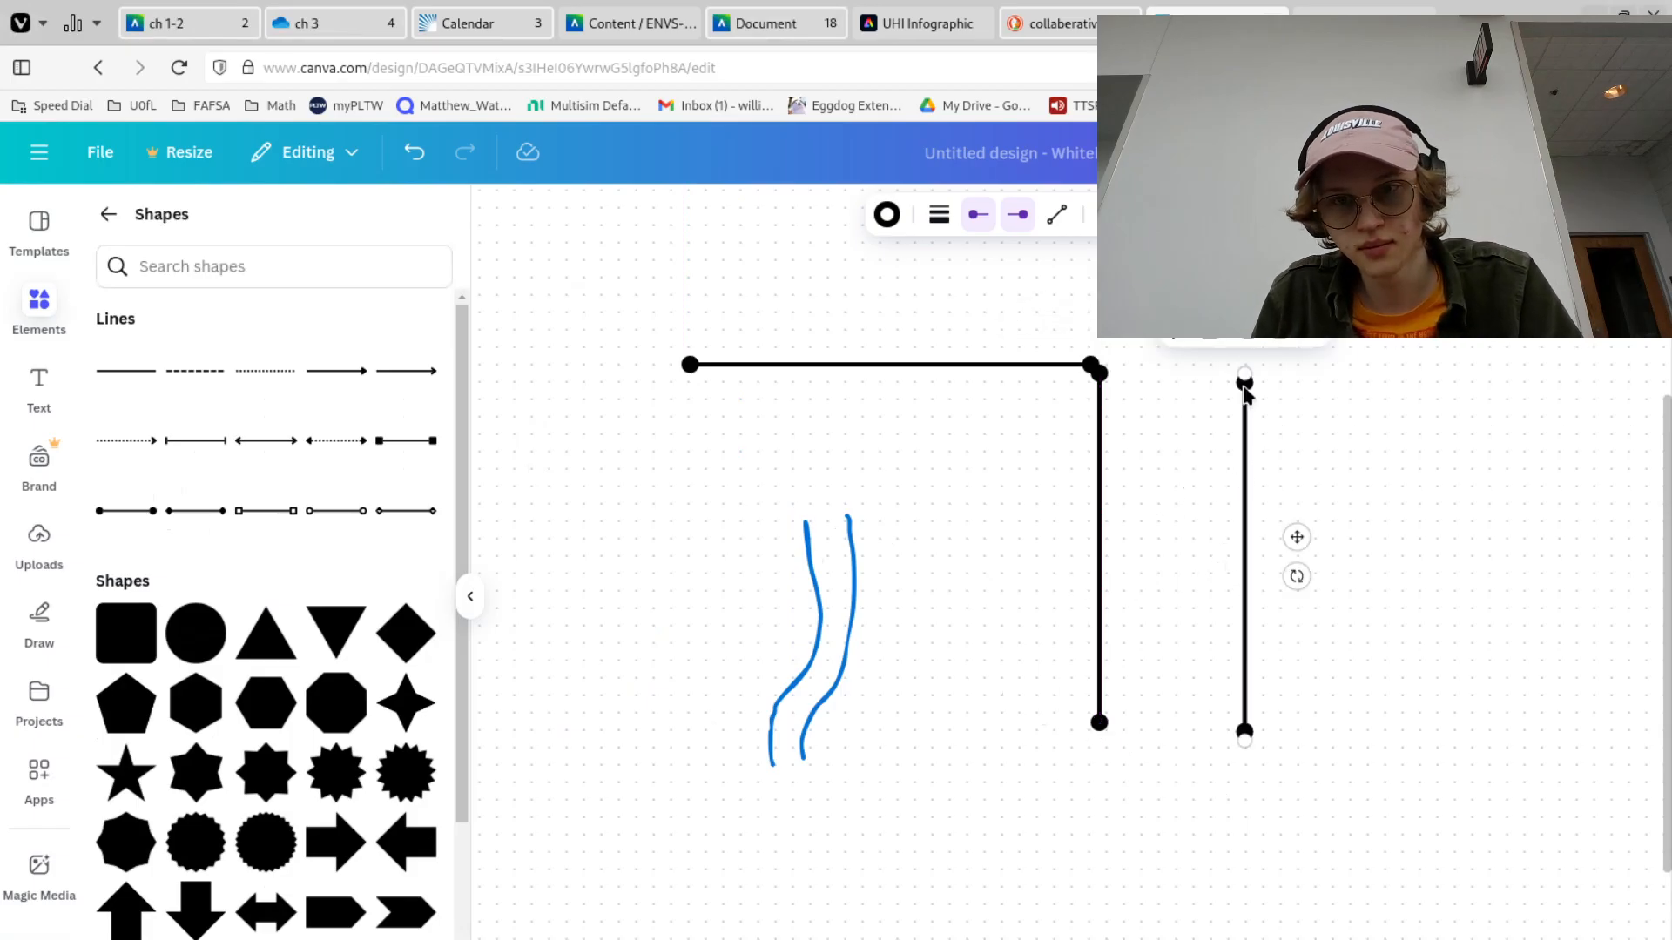
{"action": "left_click_drag", "start_coordinate": [1245, 387], "coordinate": [690, 375]}
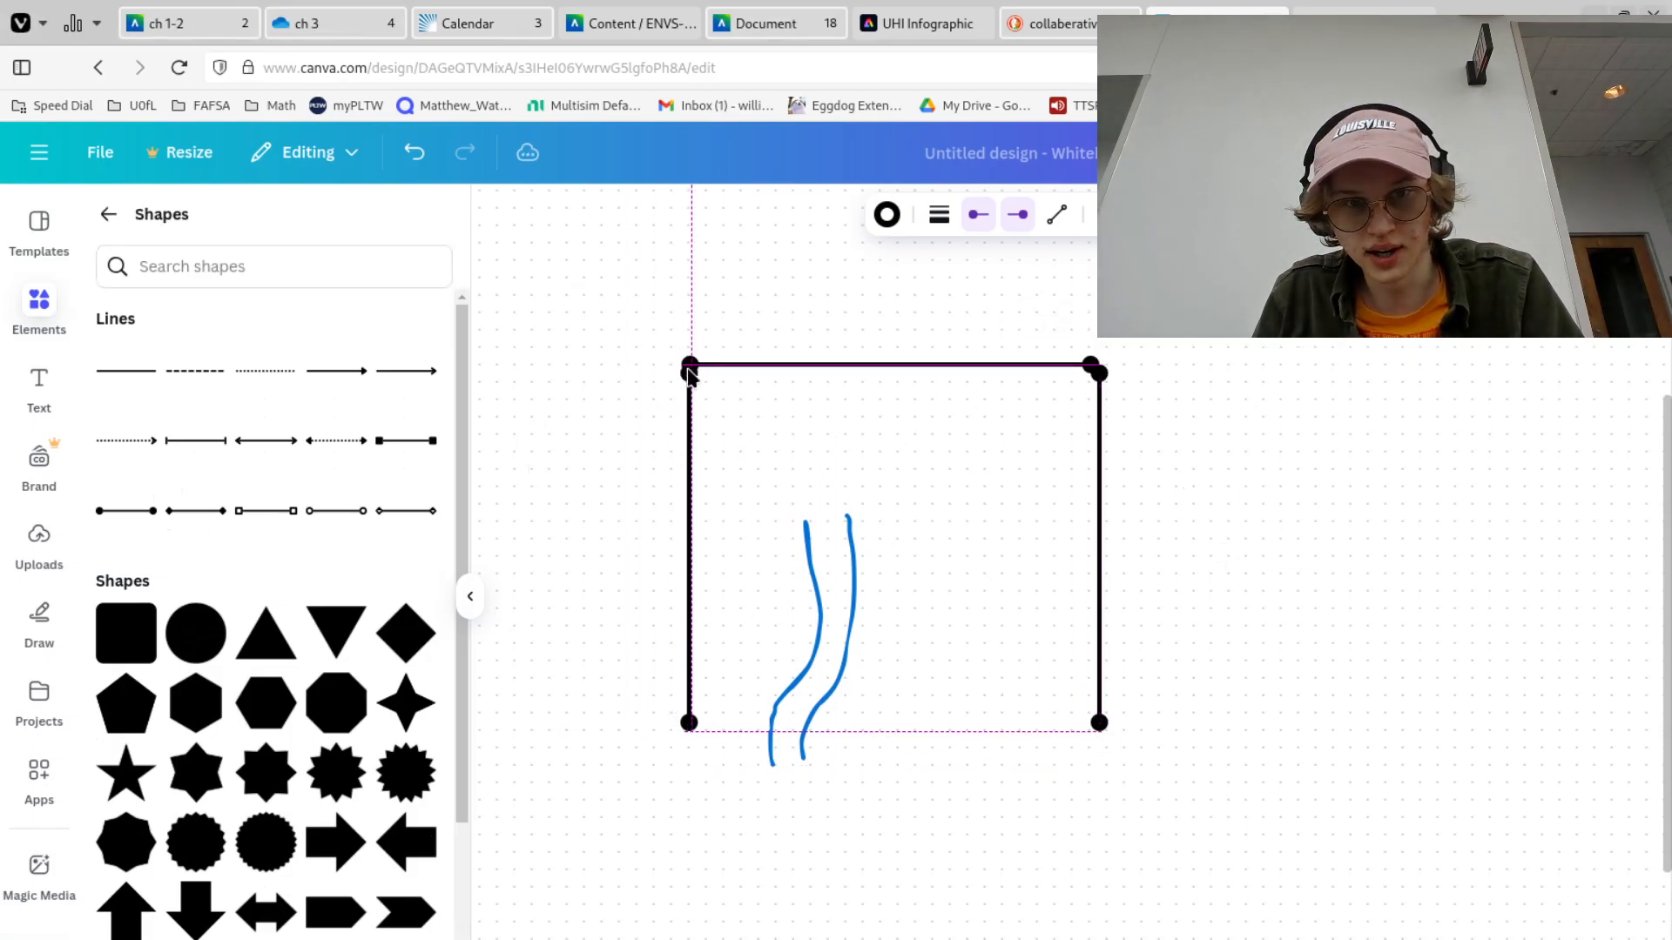
Paste another line and join the lower ends of both vertical lines with it to close the rectangular frame
{"action": "left_click", "coordinate": [817, 609]}
{"action": "key", "text": "ctrl+v"}
{"action": "left_click_drag", "start_coordinate": [828, 597], "coordinate": [1209, 765]}
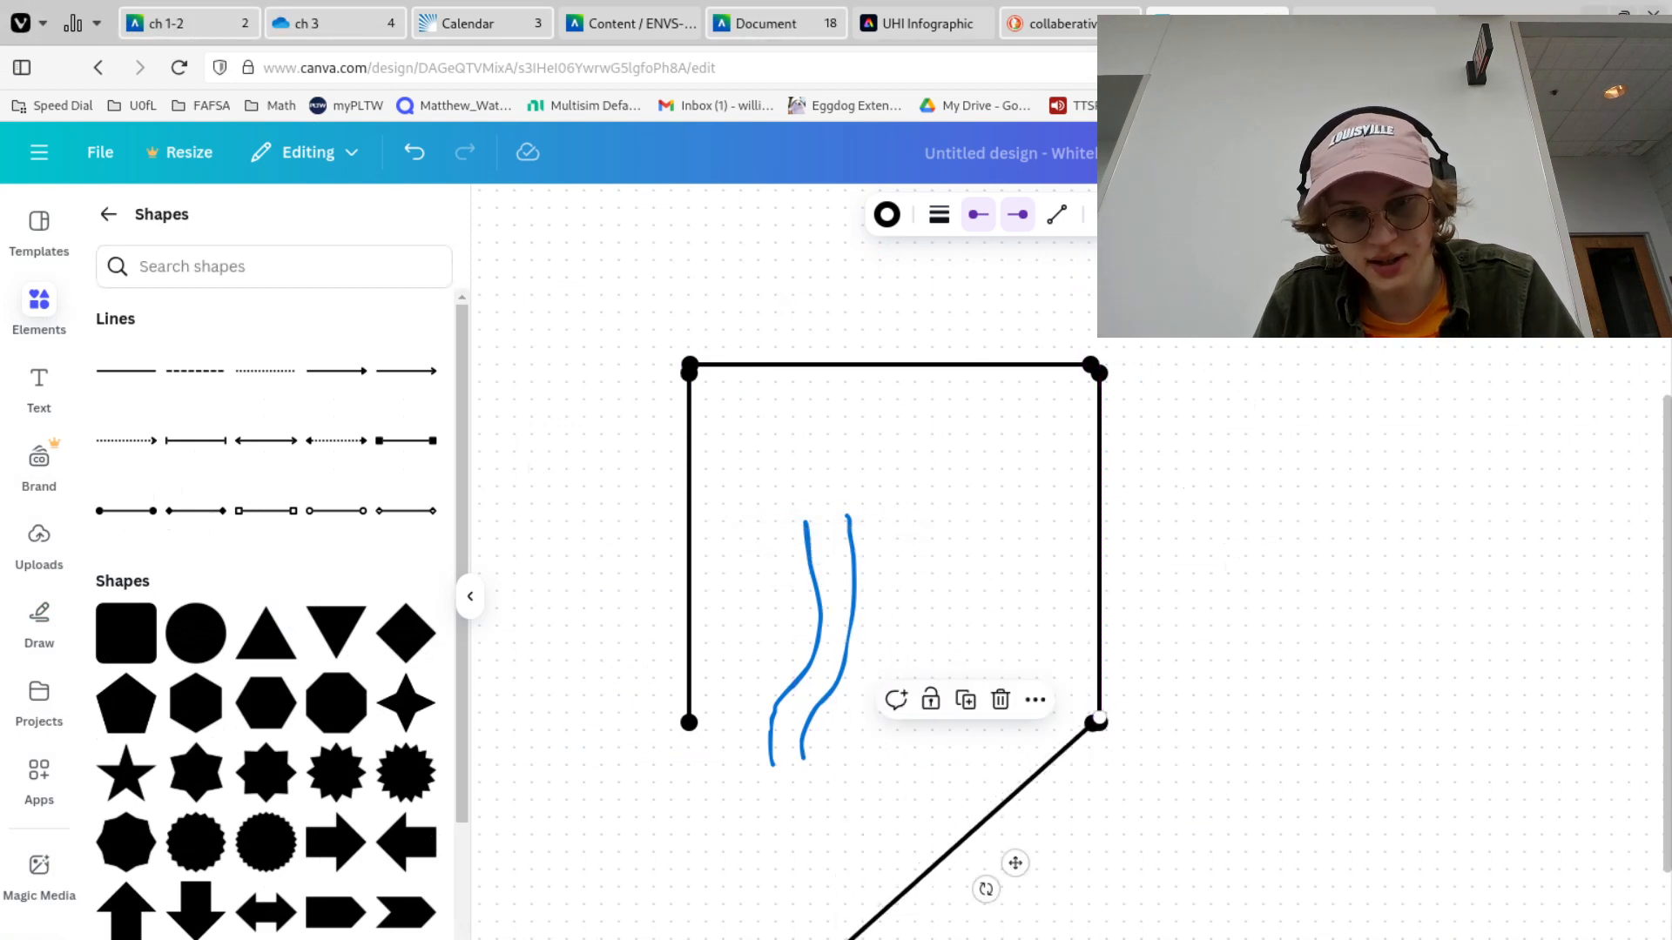
{"action": "left_click_drag", "start_coordinate": [818, 928], "coordinate": [689, 721]}
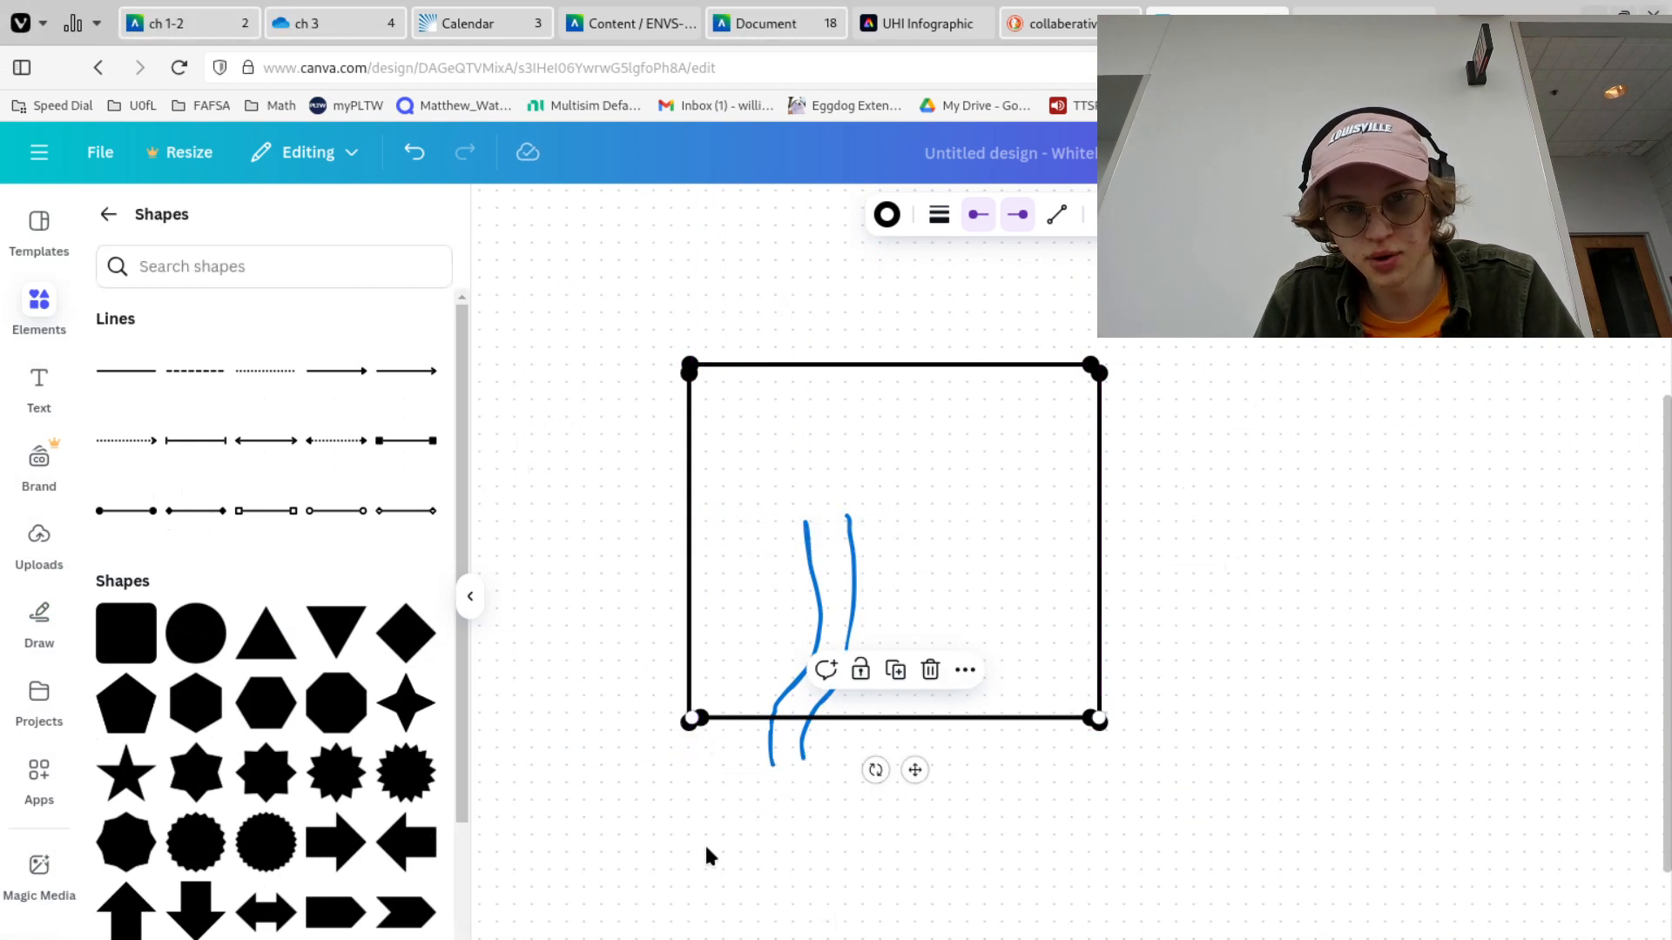
{"action": "left_click", "coordinate": [707, 856]}
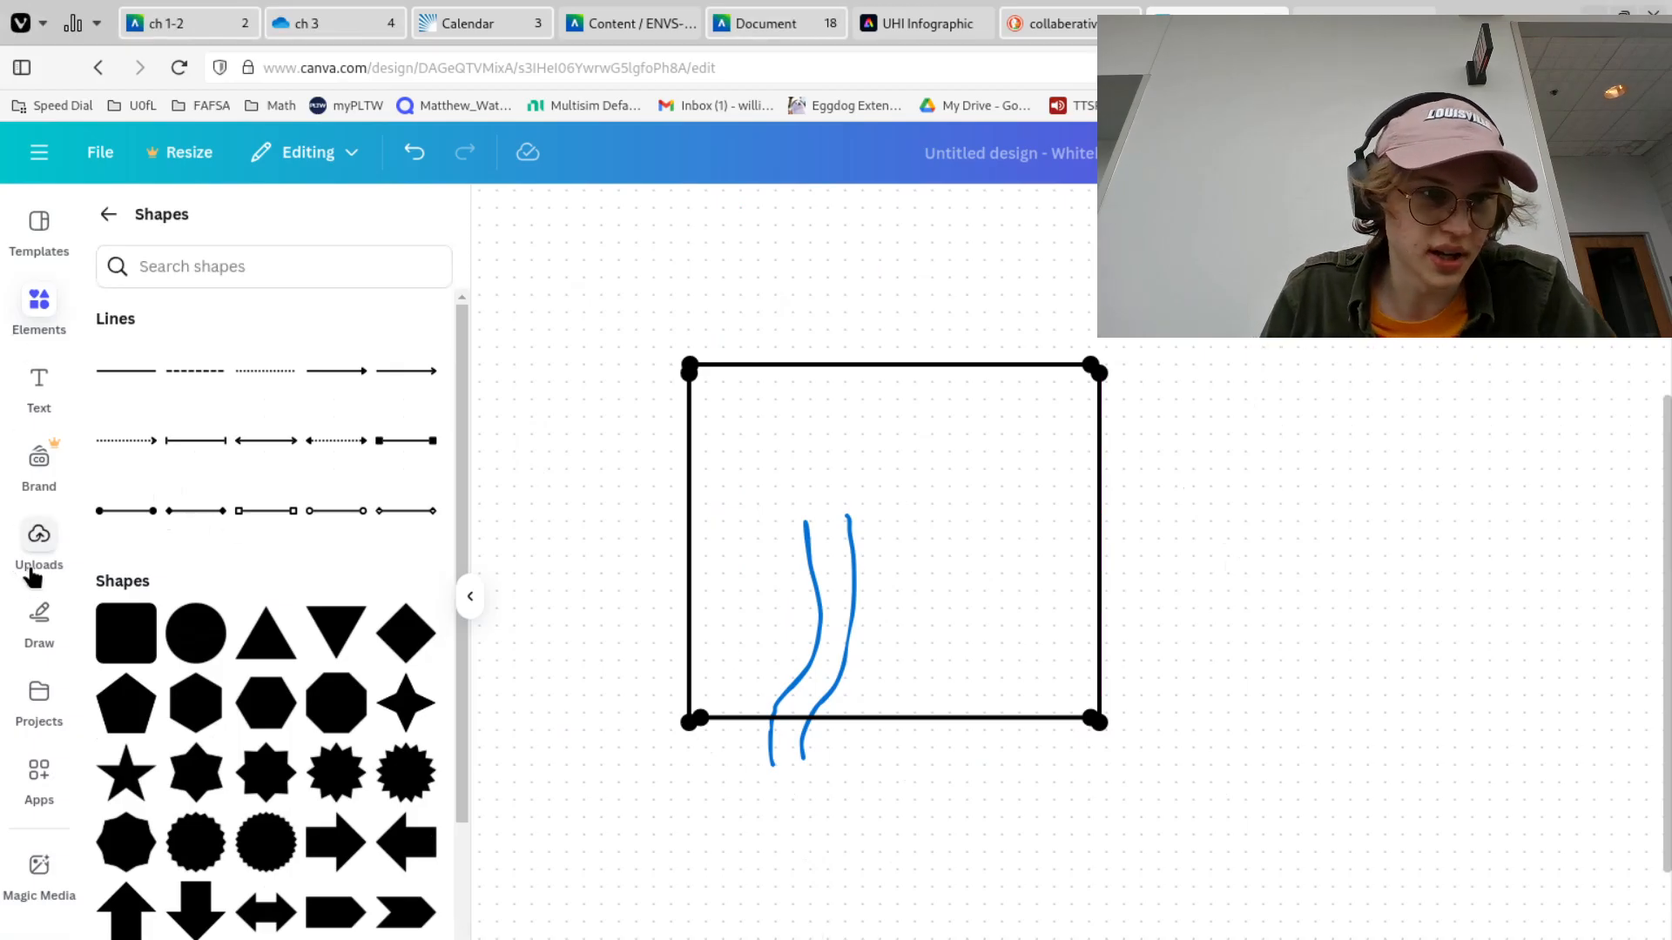
Handwrite a scale note with the blue pen above the frame, equating 5ft with 1 square
{"action": "left_click", "coordinate": [39, 620]}
{"action": "left_click", "coordinate": [123, 431]}
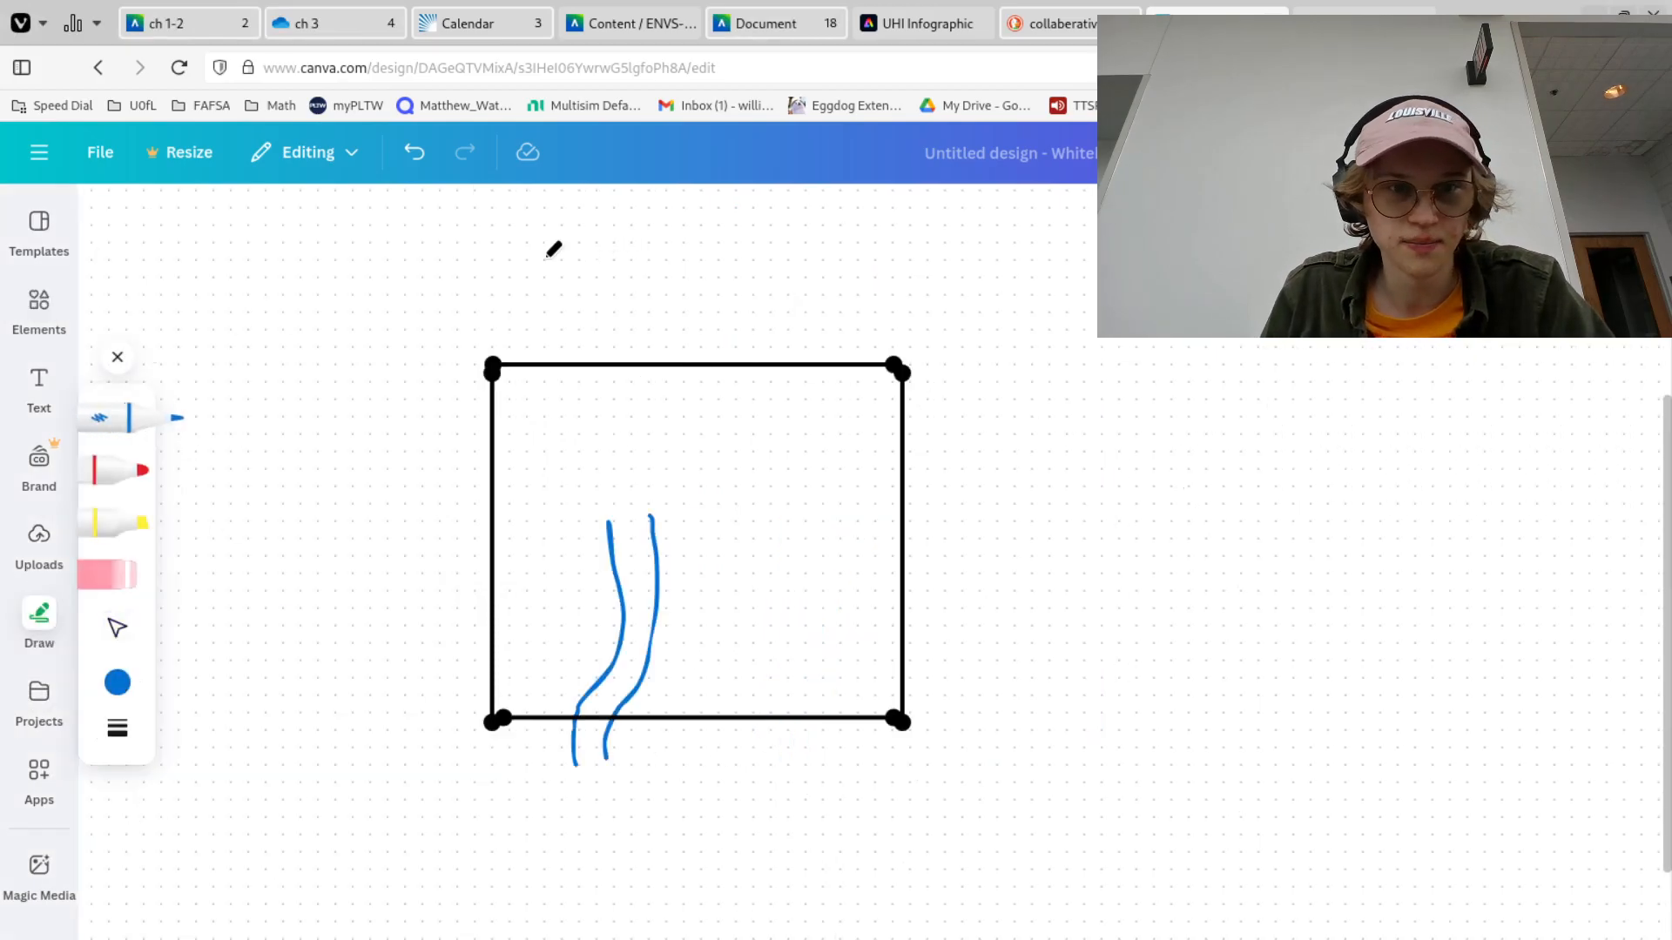
{"action": "mouse_move", "coordinate": [528, 255]}
{"action": "left_mouse_down"}
{"action": "mouse_move", "coordinate": [517, 308]}
{"action": "mouse_move", "coordinate": [476, 337]}
{"action": "mouse_move", "coordinate": [543, 337]}
{"action": "mouse_move", "coordinate": [525, 294]}
{"action": "mouse_move", "coordinate": [566, 295]}
{"action": "left_mouse_up"}
{"action": "mouse_move", "coordinate": [585, 275]}
{"action": "left_mouse_down"}
{"action": "mouse_move", "coordinate": [585, 331]}
{"action": "mouse_move", "coordinate": [649, 303]}
{"action": "left_mouse_up"}
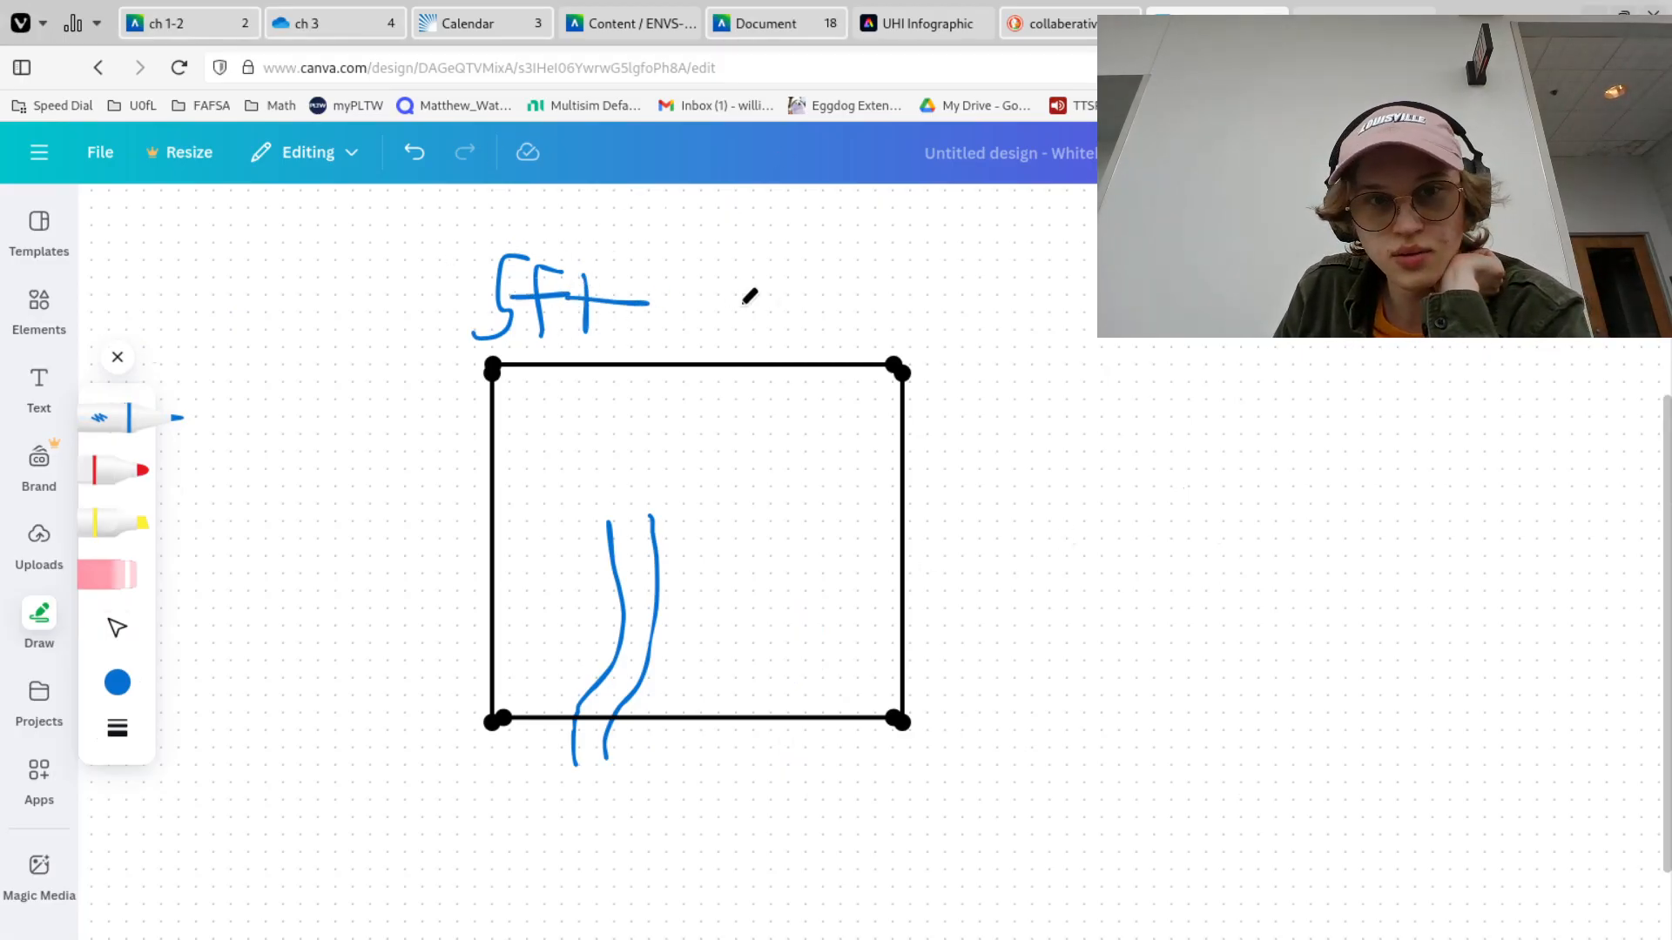
{"action": "mouse_move", "coordinate": [662, 285]}
{"action": "left_mouse_down"}
{"action": "mouse_move", "coordinate": [701, 284]}
{"action": "mouse_move", "coordinate": [736, 319]}
{"action": "left_mouse_up"}
{"action": "mouse_move", "coordinate": [776, 263]}
{"action": "left_mouse_down"}
{"action": "mouse_move", "coordinate": [754, 277]}
{"action": "mouse_move", "coordinate": [788, 329]}
{"action": "left_mouse_up"}
{"action": "mouse_move", "coordinate": [860, 279]}
{"action": "left_mouse_down"}
{"action": "mouse_move", "coordinate": [844, 272]}
{"action": "mouse_move", "coordinate": [842, 344]}
{"action": "left_mouse_up"}
{"action": "mouse_move", "coordinate": [858, 303]}
{"action": "left_mouse_down"}
{"action": "mouse_move", "coordinate": [866, 321]}
{"action": "mouse_move", "coordinate": [914, 283]}
{"action": "left_mouse_up"}
{"action": "left_click_drag", "start_coordinate": [949, 287], "coordinate": [949, 335]}
{"action": "left_click_drag", "start_coordinate": [976, 320], "coordinate": [1008, 300]}
{"action": "left_click_drag", "start_coordinate": [1064, 330], "coordinate": [1093, 317]}
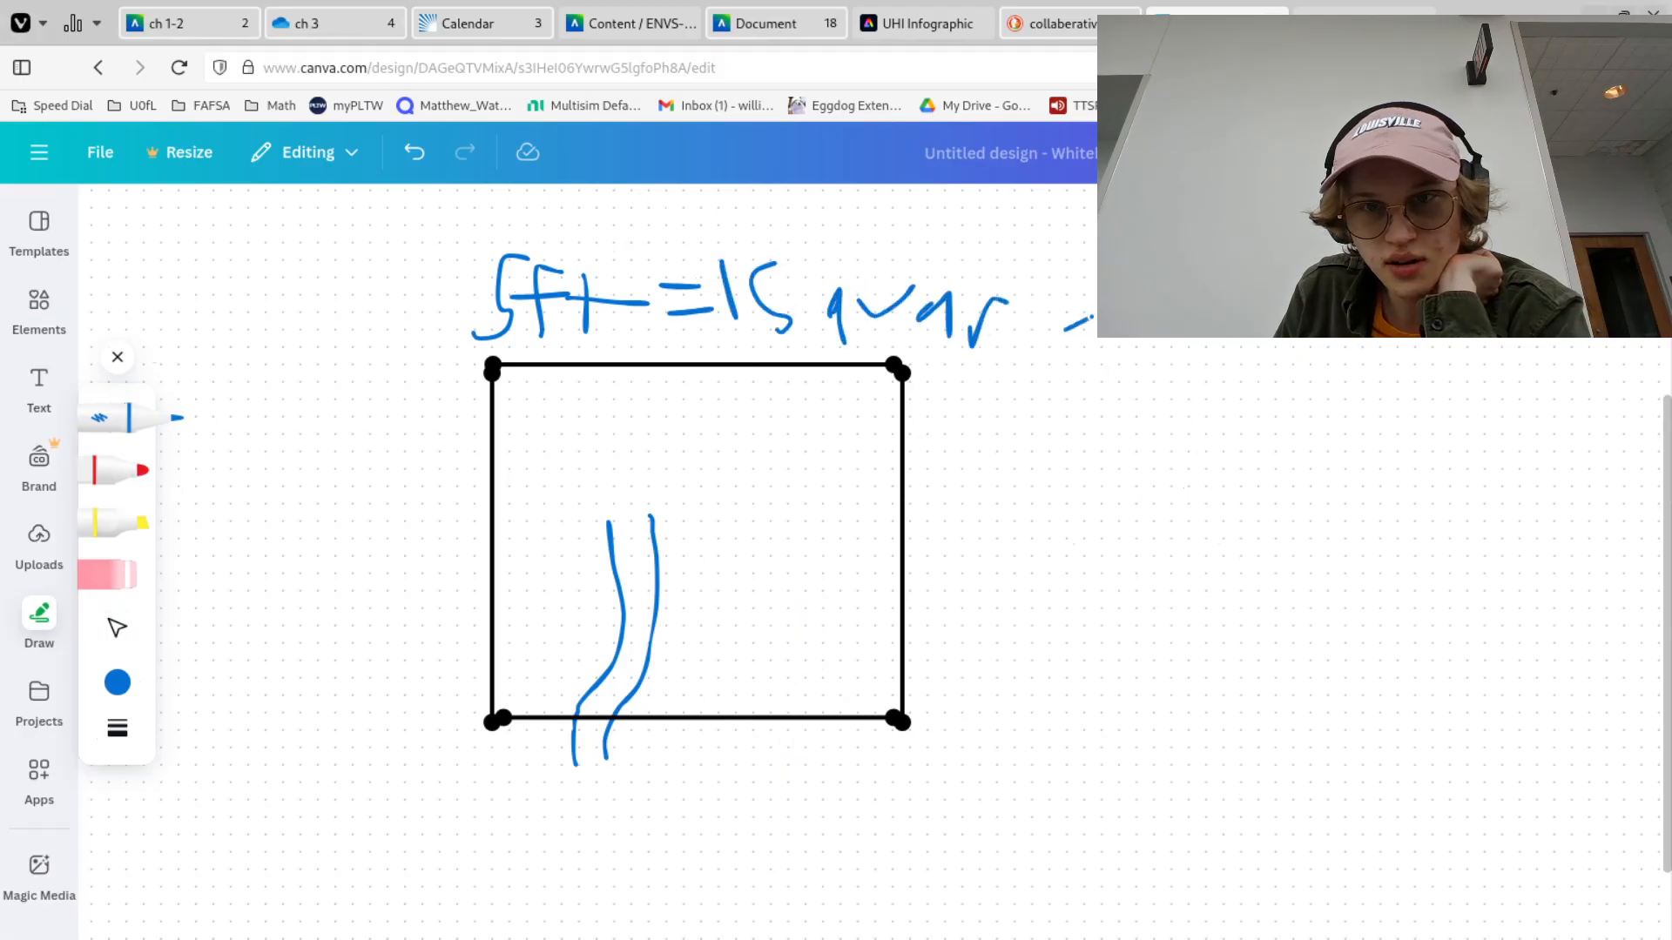
Switch to the DuckDuckGo image results and copy the enlarged blue solar panel image
{"action": "key", "text": "ctrl+Tab"}
{"action": "right_click", "coordinate": [574, 609]}
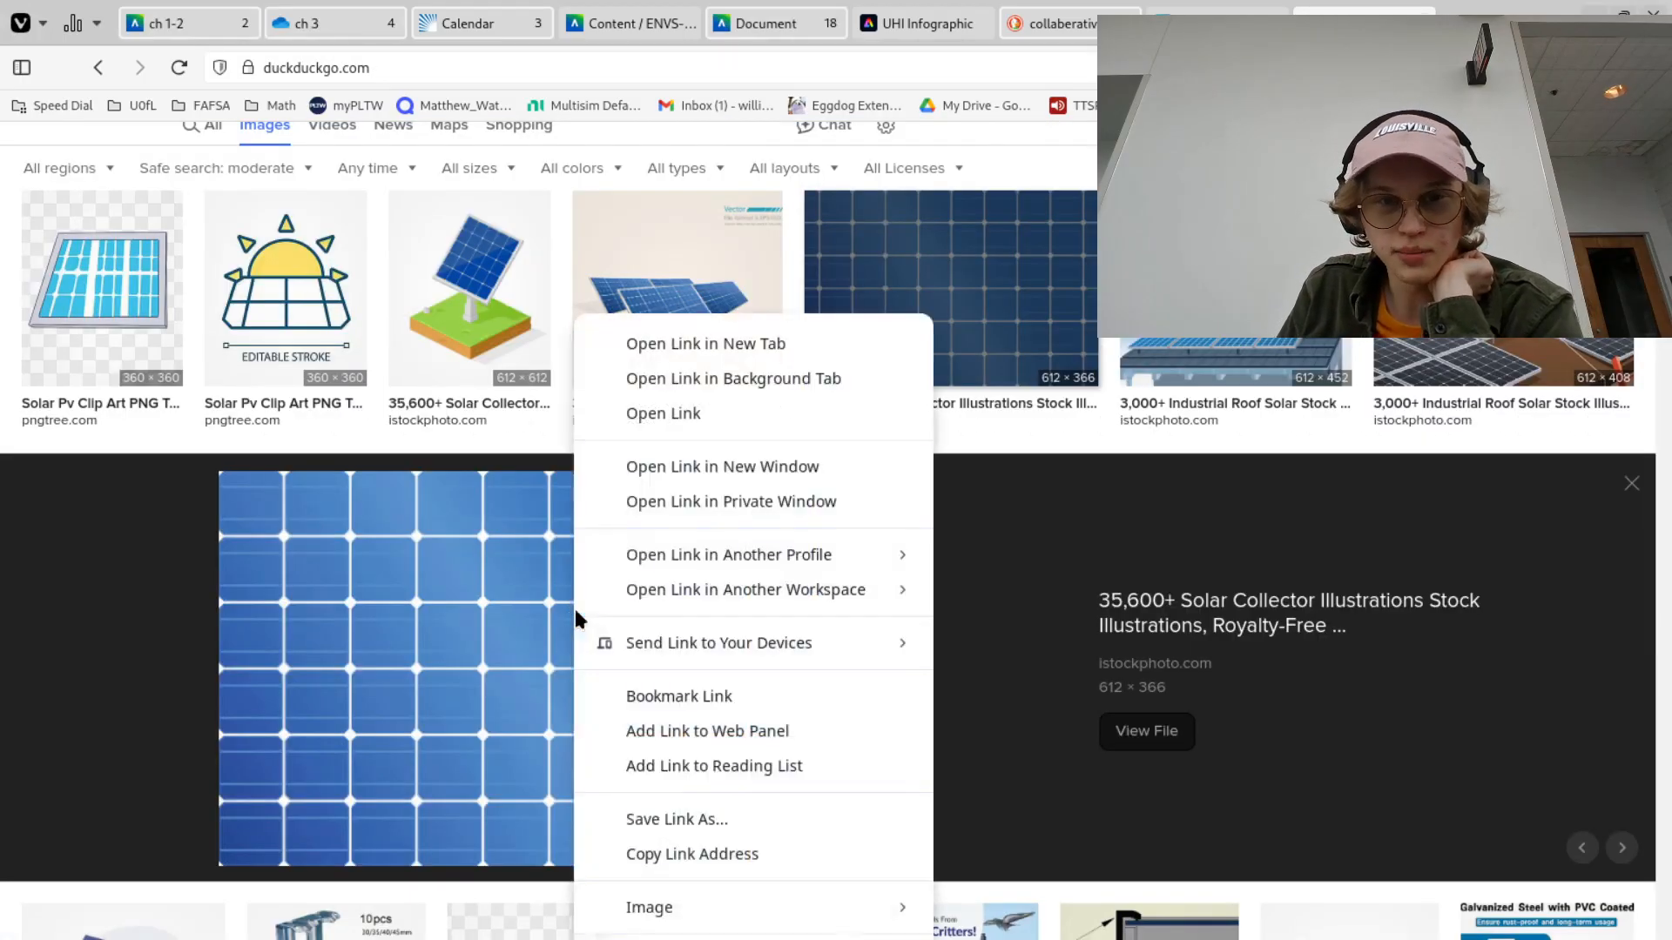
{"action": "mouse_move", "coordinate": [723, 907]}
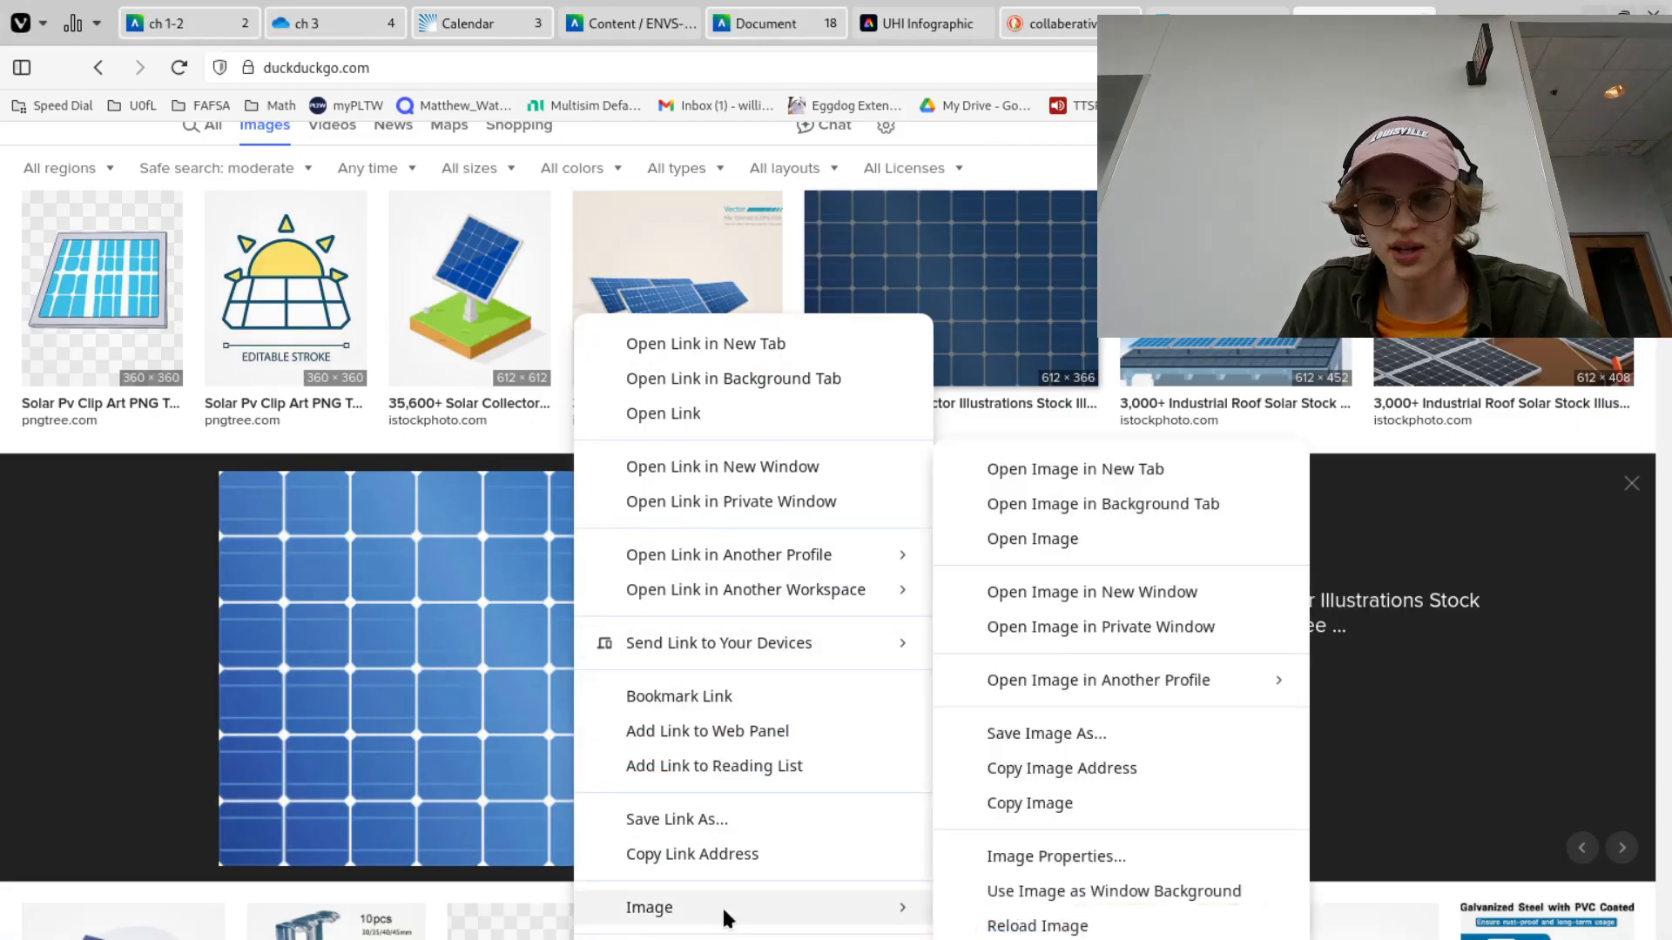
{"action": "left_click", "coordinate": [1054, 808]}
Return to the Canva whiteboard, paste the solar panel image and move it well to the right of the frame
{"action": "key", "text": "ctrl+Tab"}
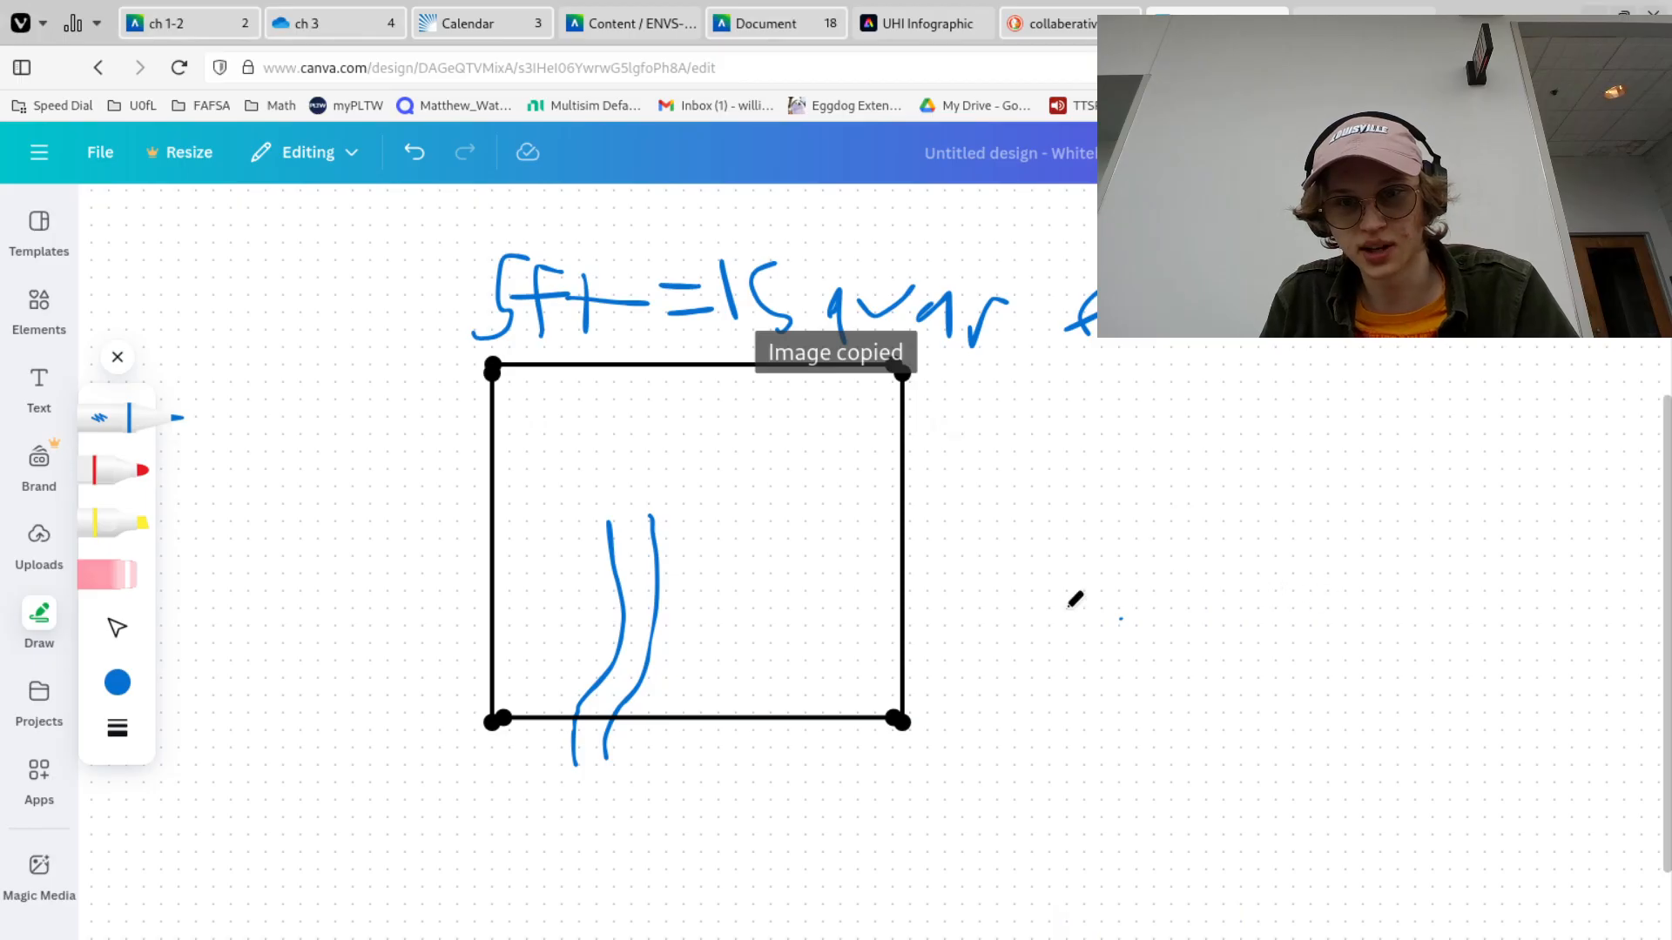
{"action": "left_click", "coordinate": [39, 301]}
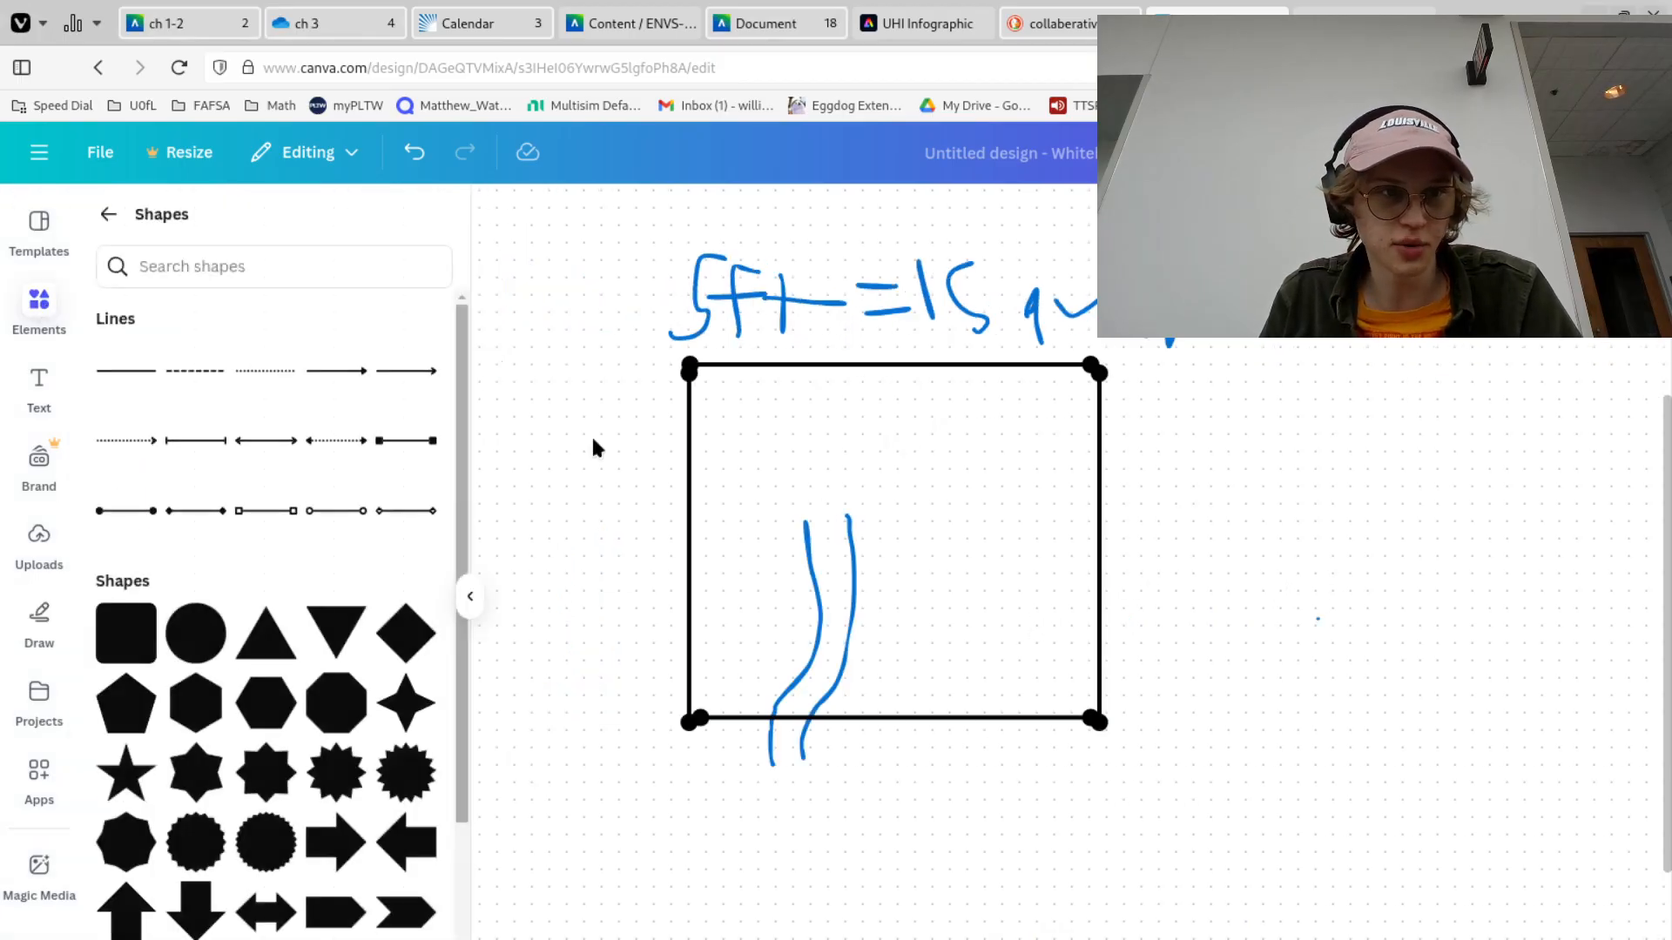
{"action": "key", "text": "ctrl+v"}
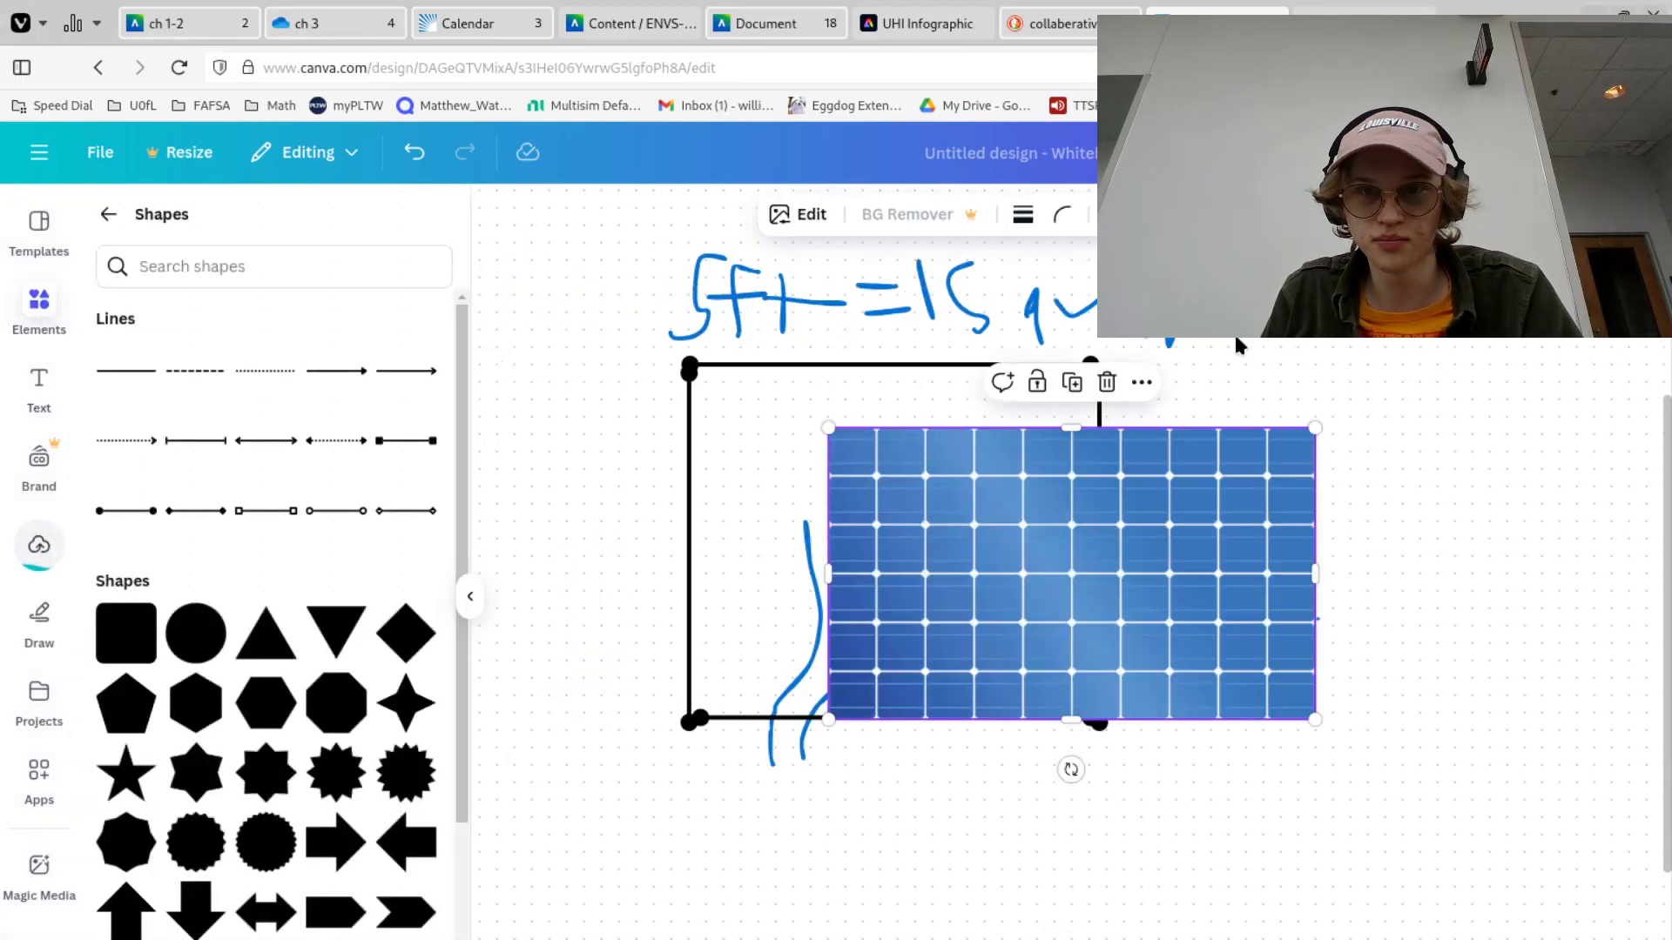
{"action": "left_click_drag", "start_coordinate": [1058, 550], "coordinate": [1647, 606]}
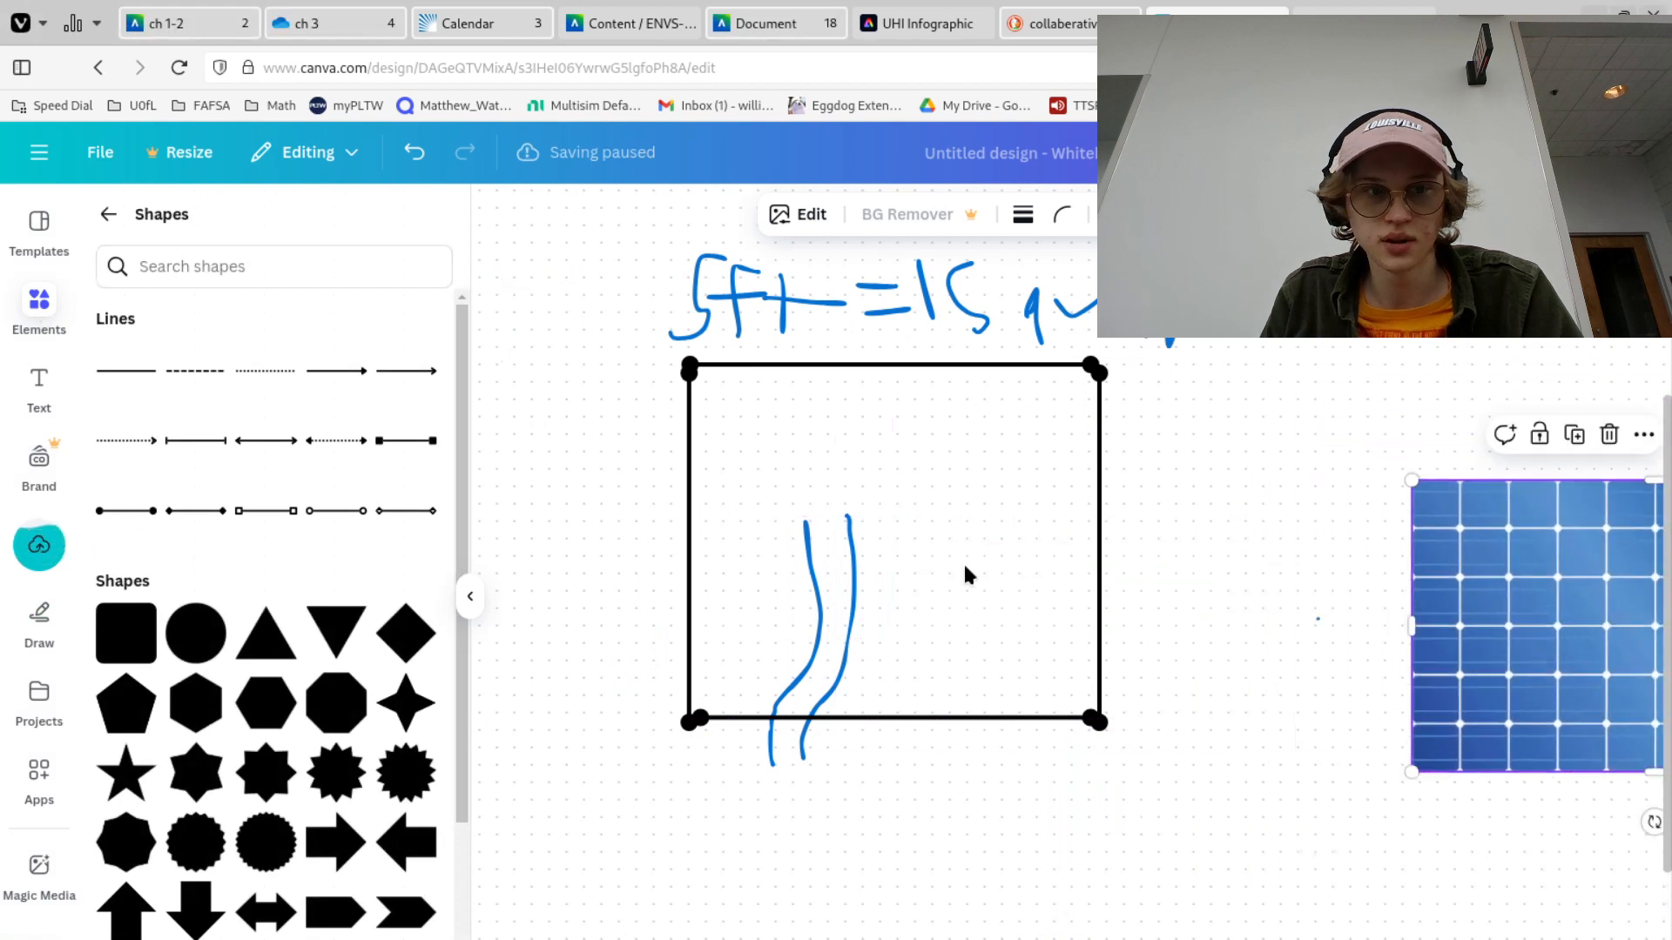
Add a rounded square beside the frame, reshape it into a rectangle about 284 wide, and fill it light gray
{"action": "left_click", "coordinate": [127, 632]}
{"action": "left_click_drag", "start_coordinate": [1106, 540], "coordinate": [1299, 738]}
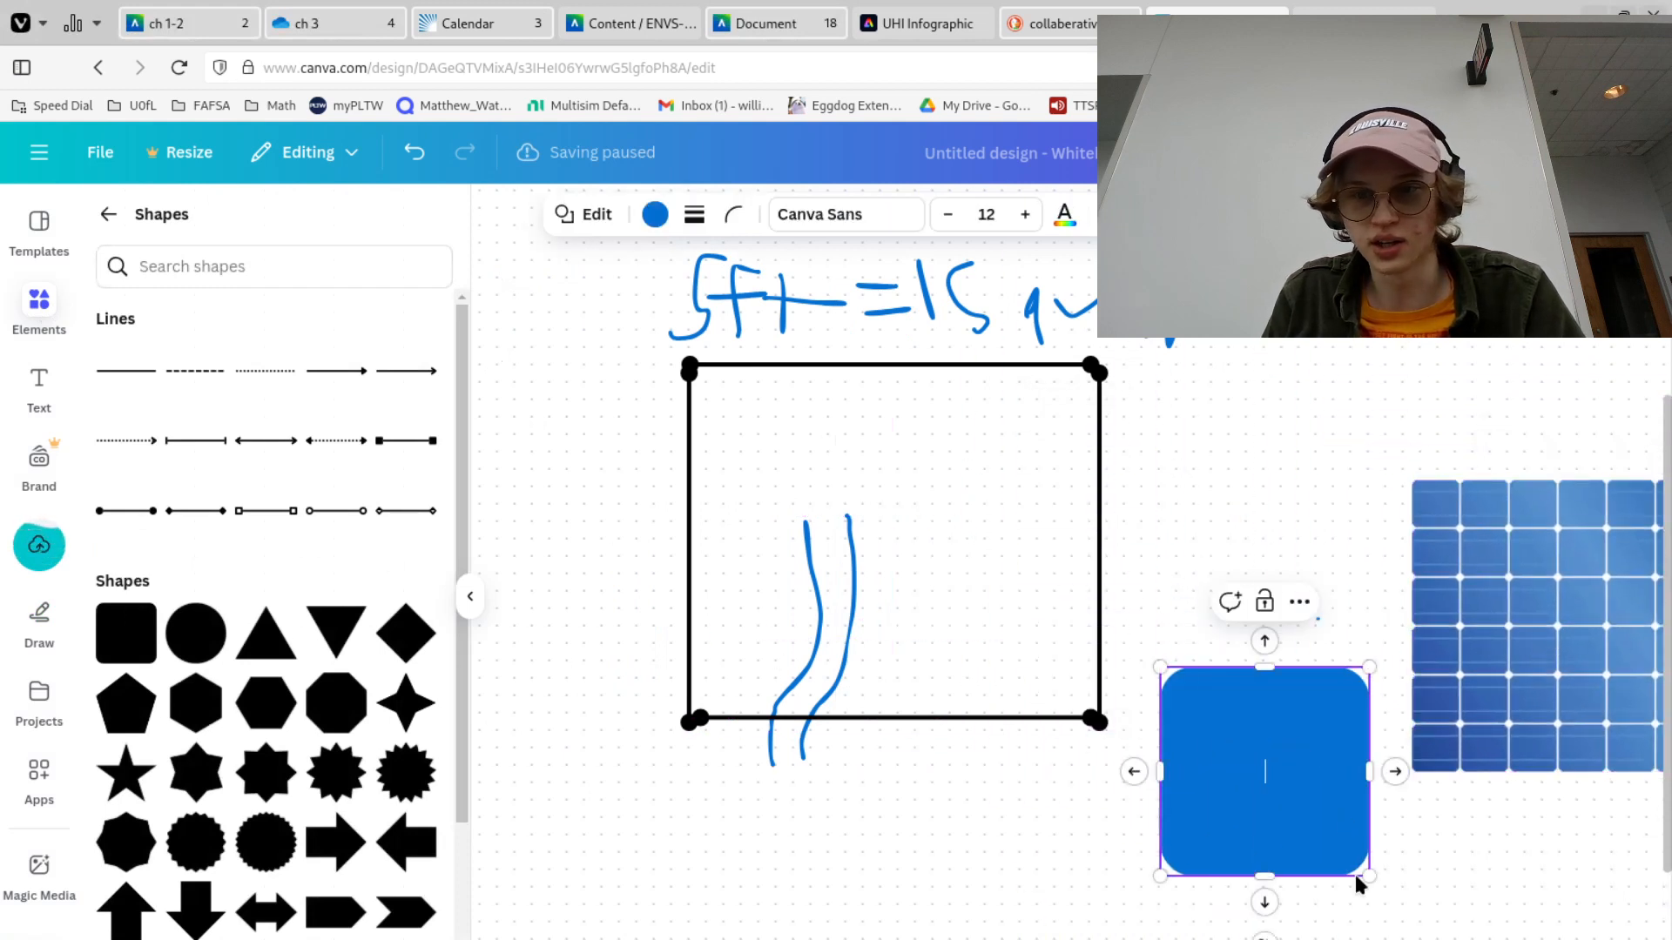
{"action": "left_click_drag", "start_coordinate": [1369, 877], "coordinate": [1470, 790]}
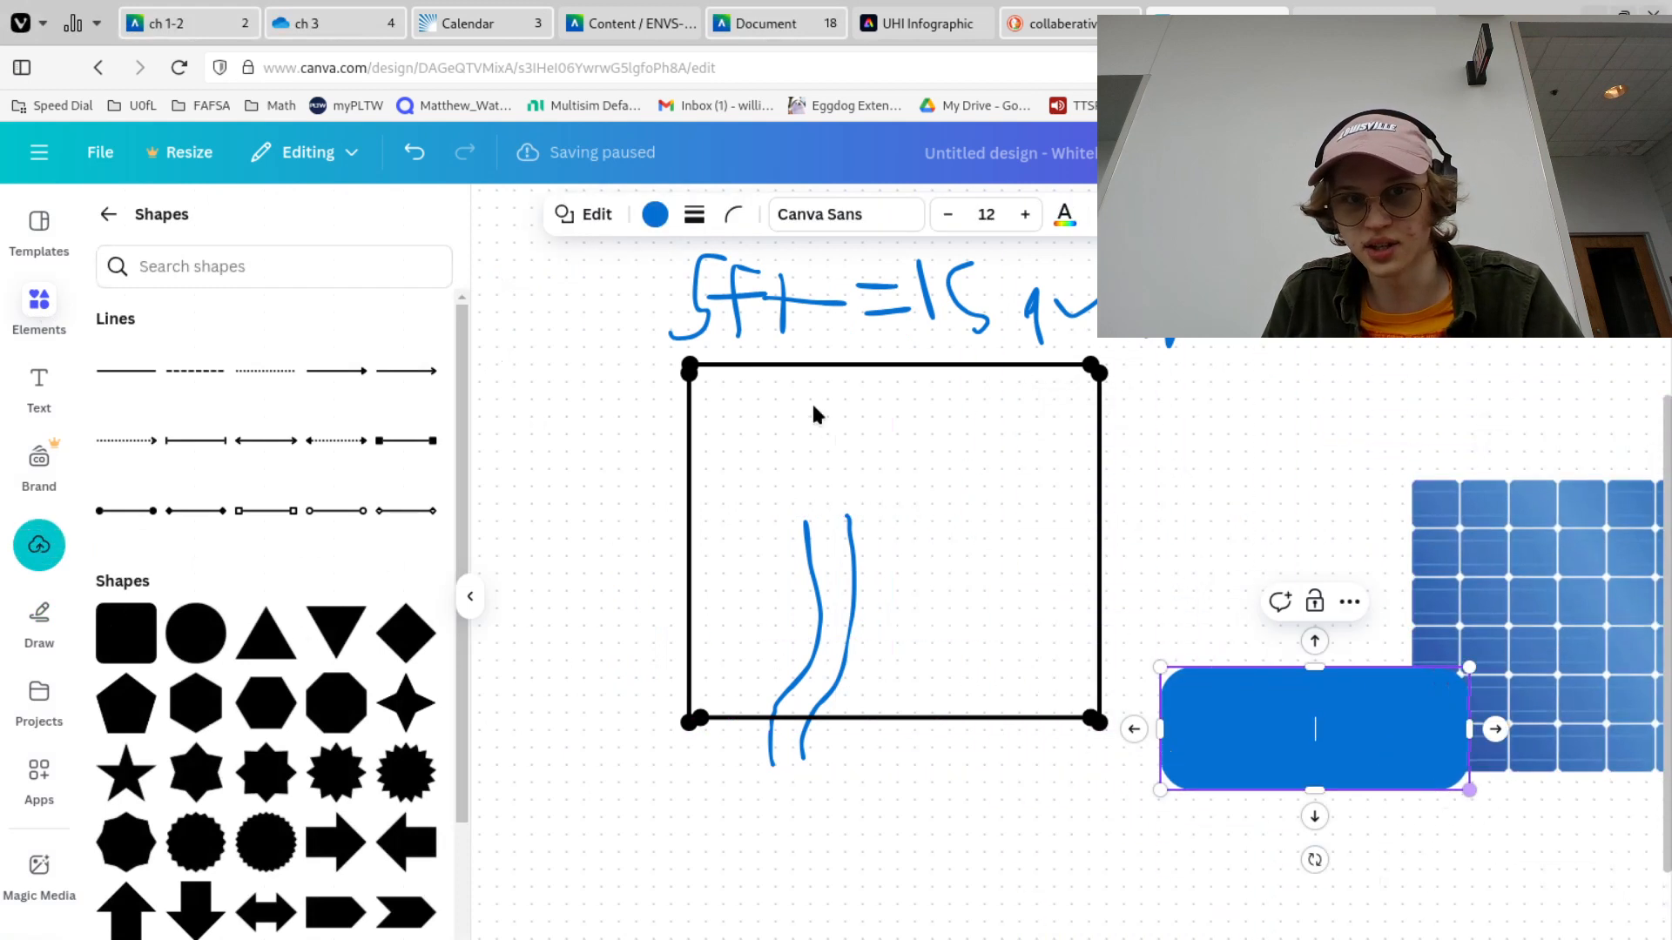
{"action": "left_click", "coordinate": [653, 215]}
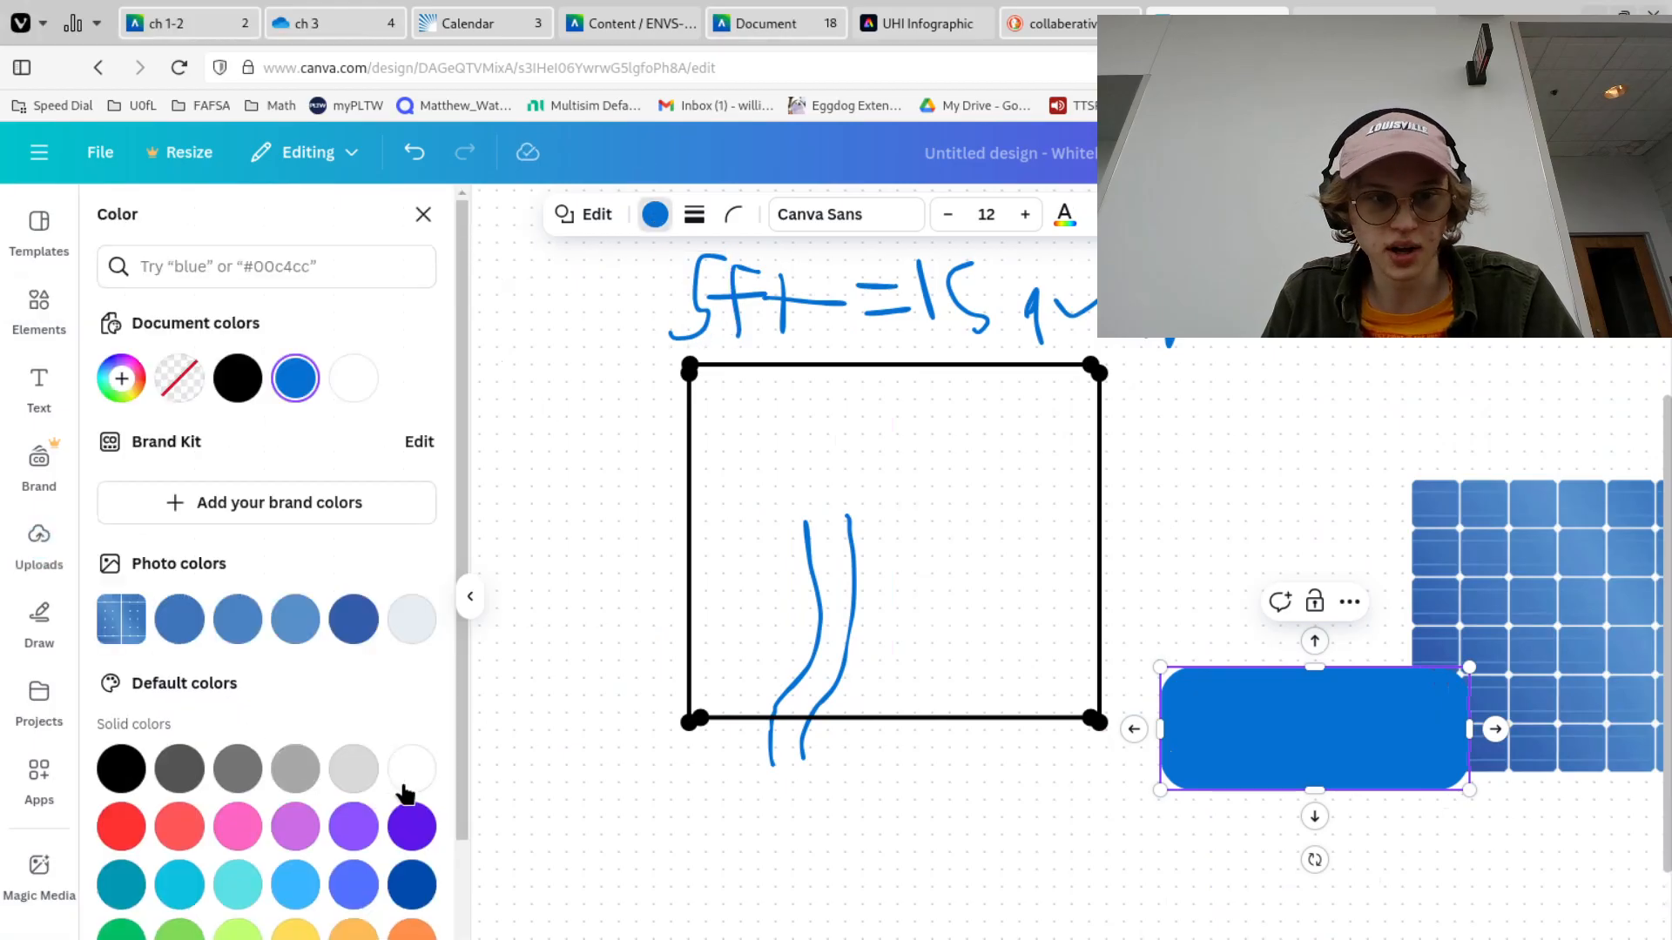
{"action": "left_click", "coordinate": [354, 770]}
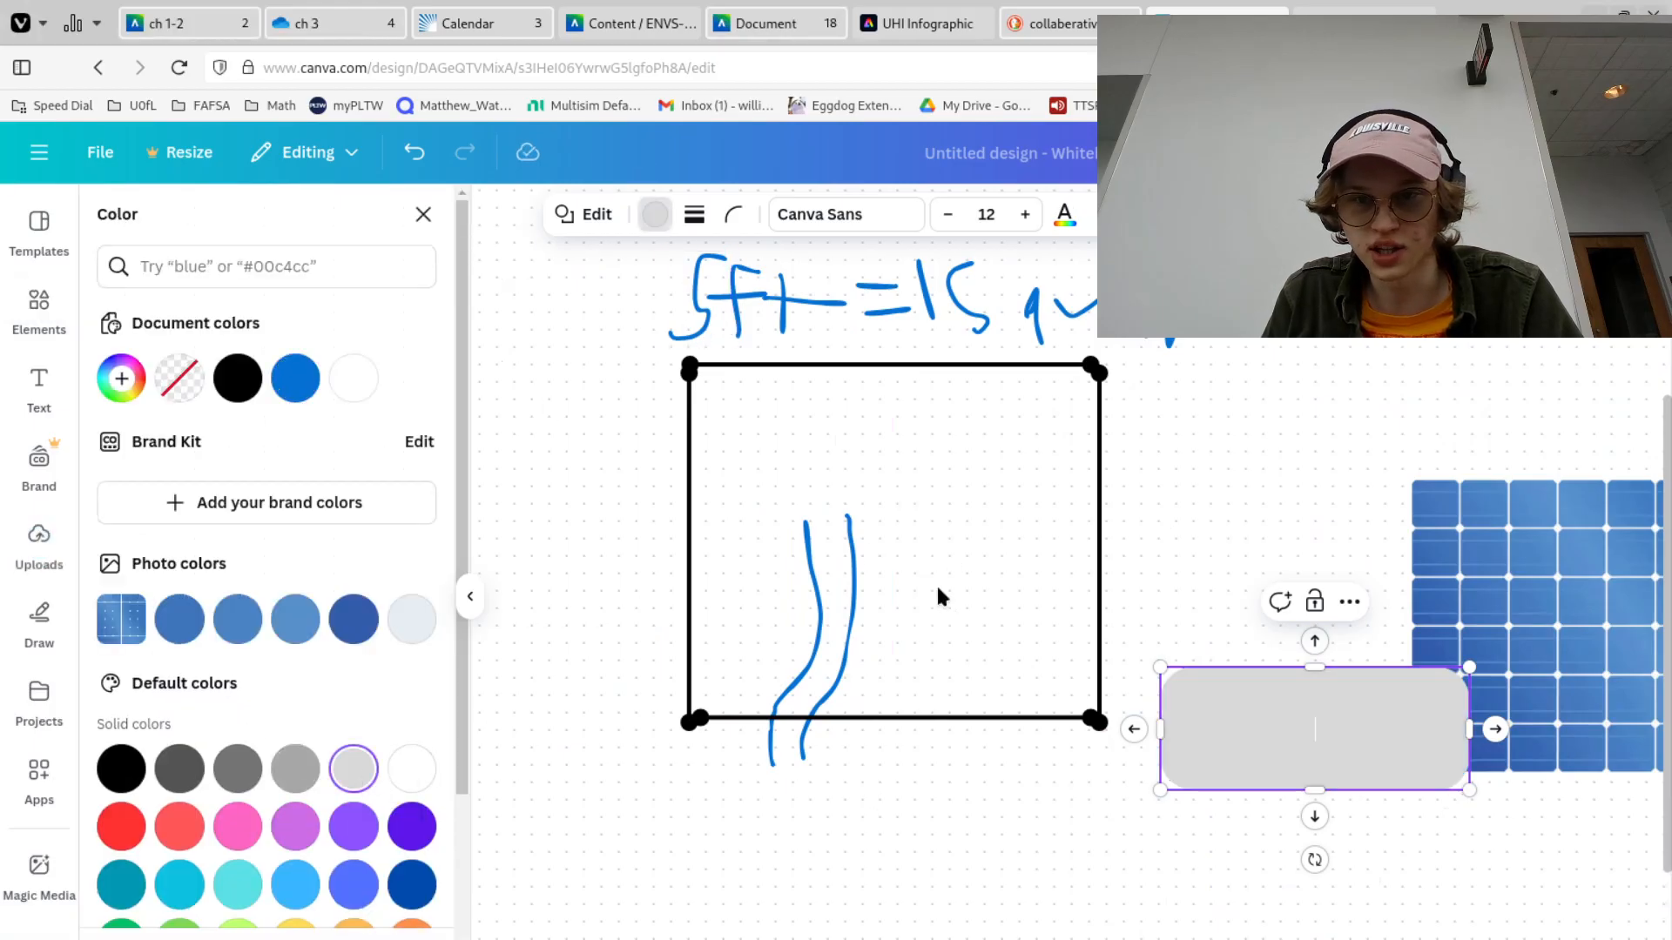
Move the gray rounded rectangle into the upper part of the frame and reduce its height to a slim bar
{"action": "left_click_drag", "start_coordinate": [1369, 706], "coordinate": [1013, 509]}
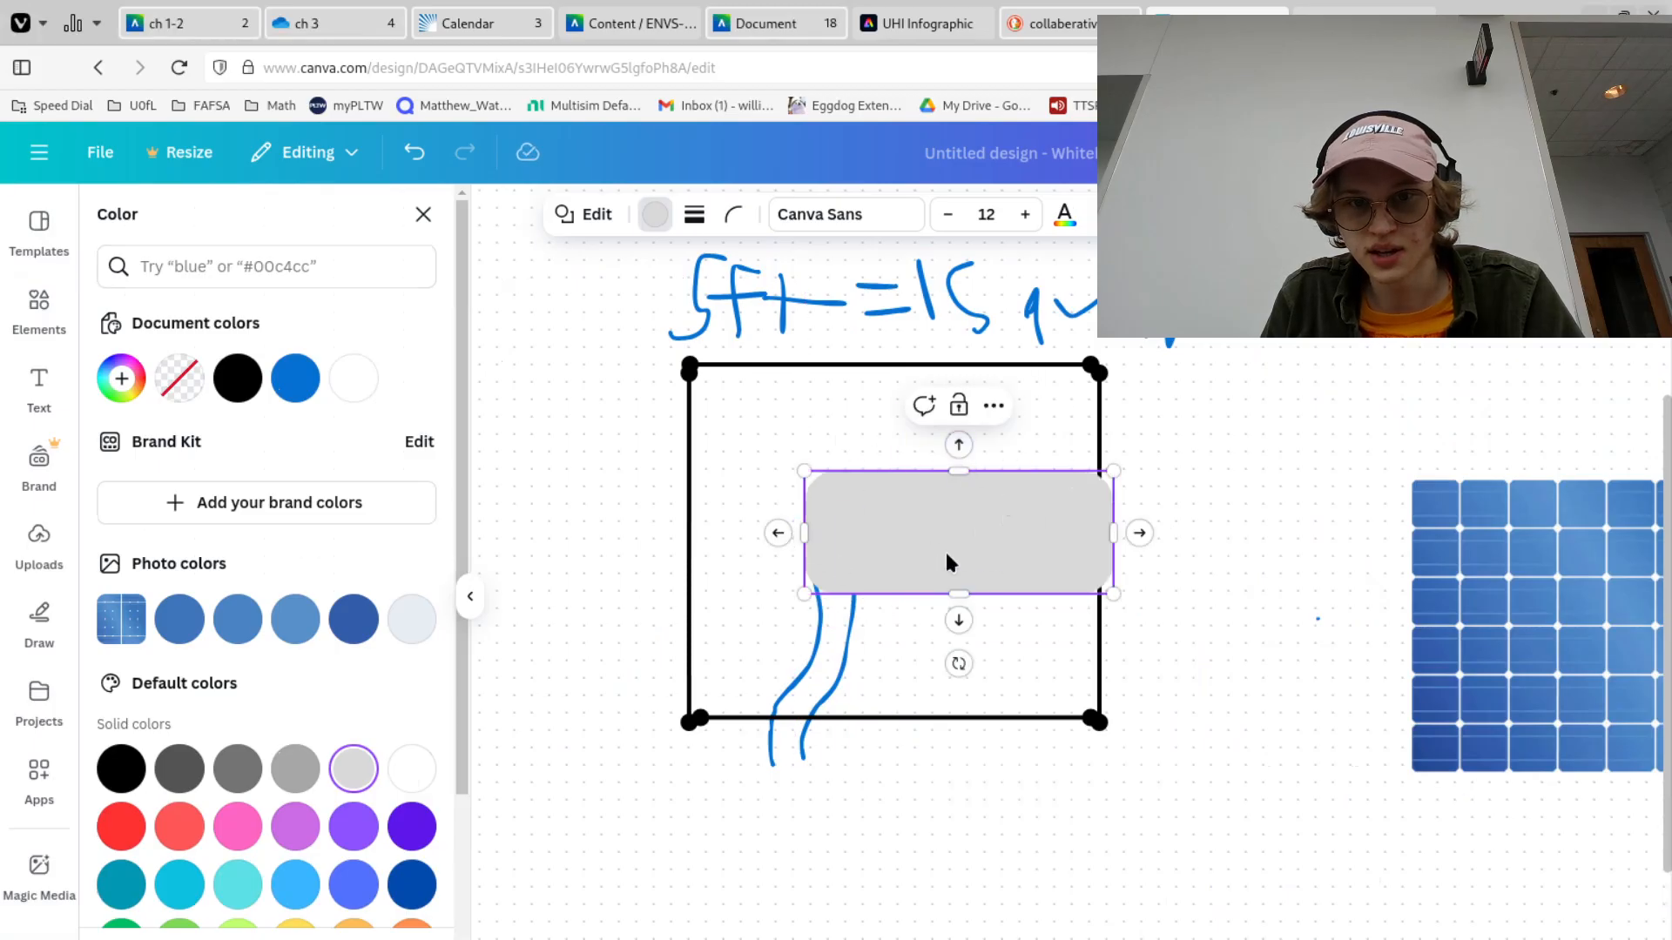
{"action": "left_click_drag", "start_coordinate": [1051, 520], "coordinate": [825, 449]}
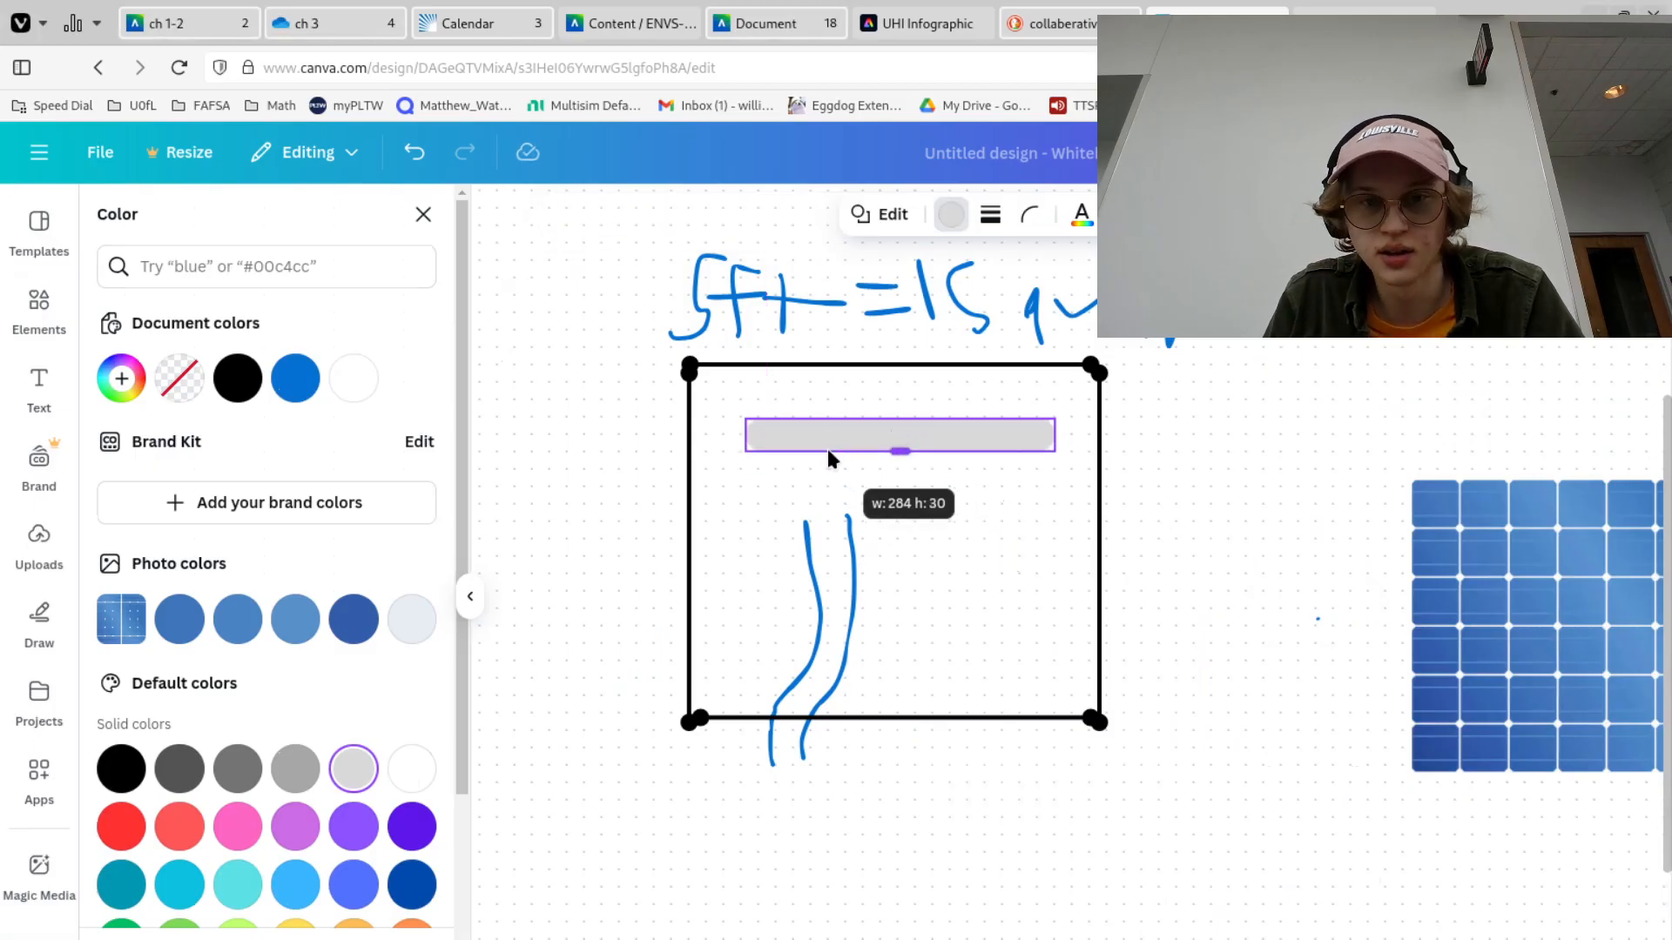
{"action": "left_click_drag", "start_coordinate": [828, 451], "coordinate": [840, 486]}
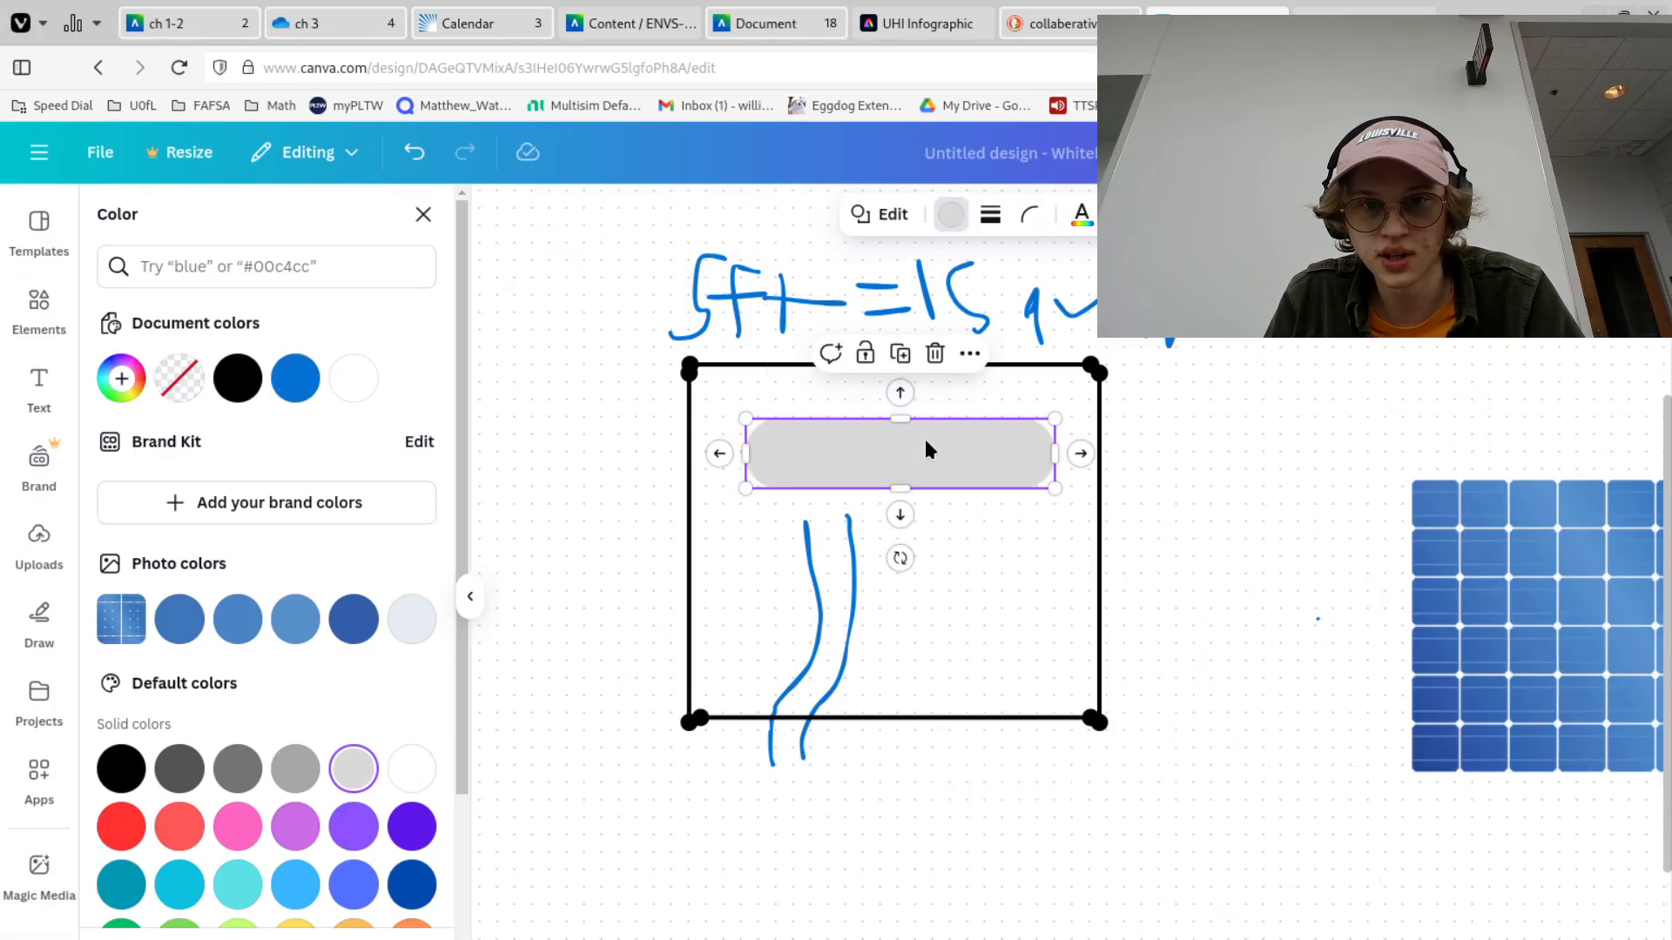
{"action": "left_click_drag", "start_coordinate": [914, 444], "coordinate": [945, 425]}
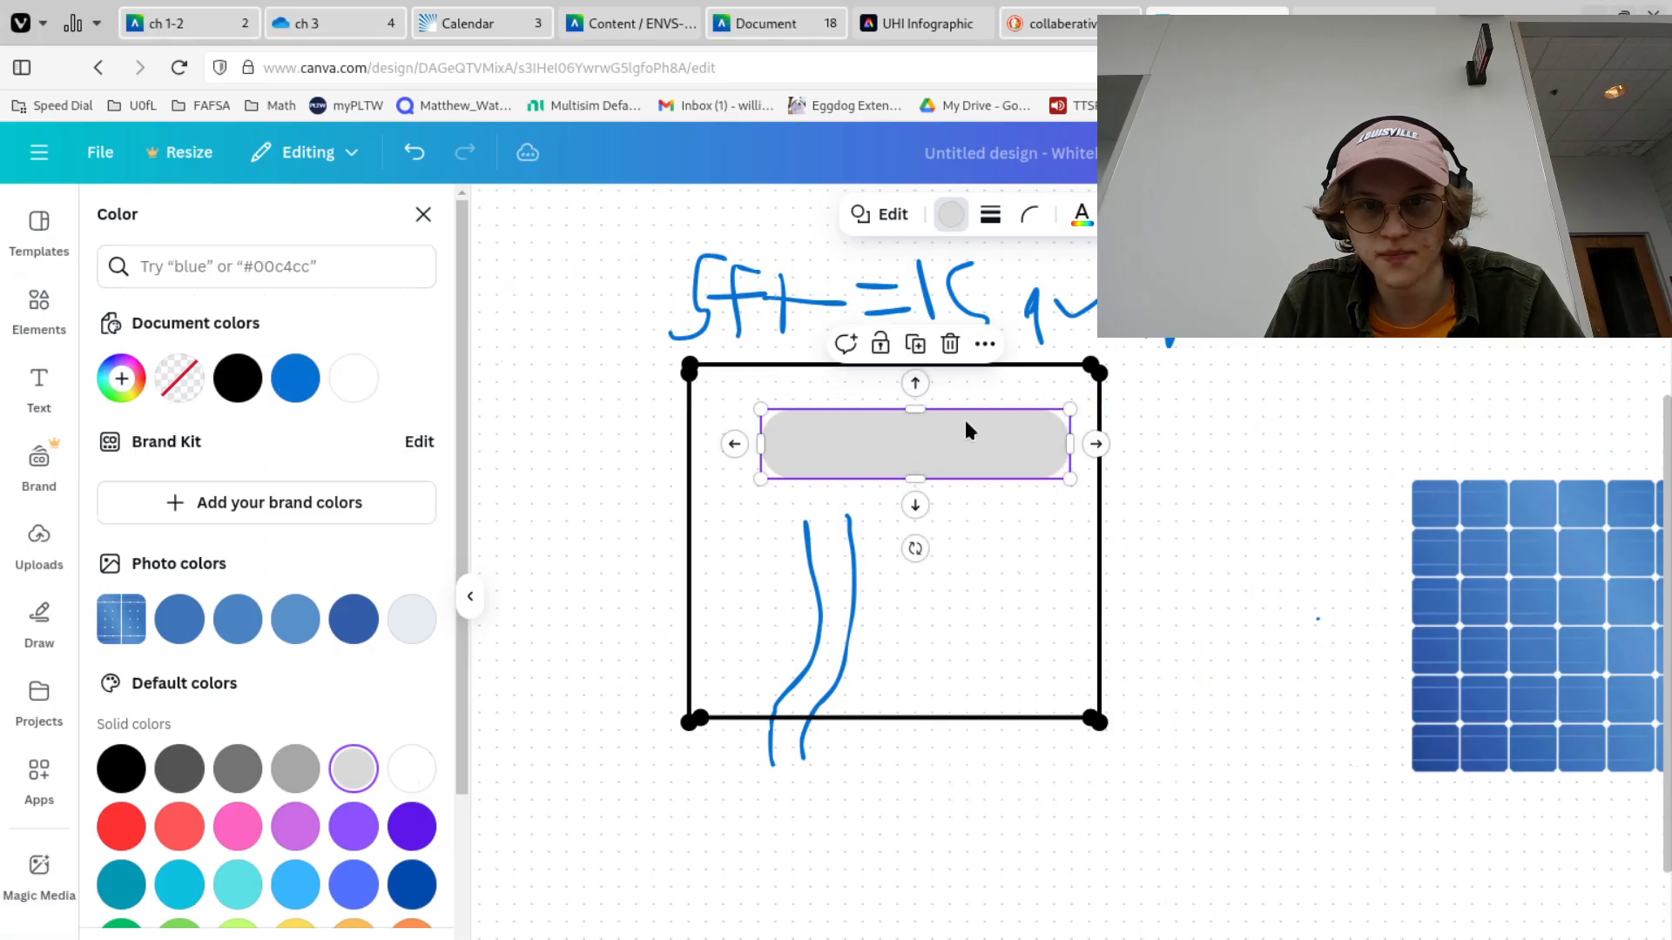
{"action": "left_click", "coordinate": [985, 347]}
{"action": "left_click", "coordinate": [906, 453]}
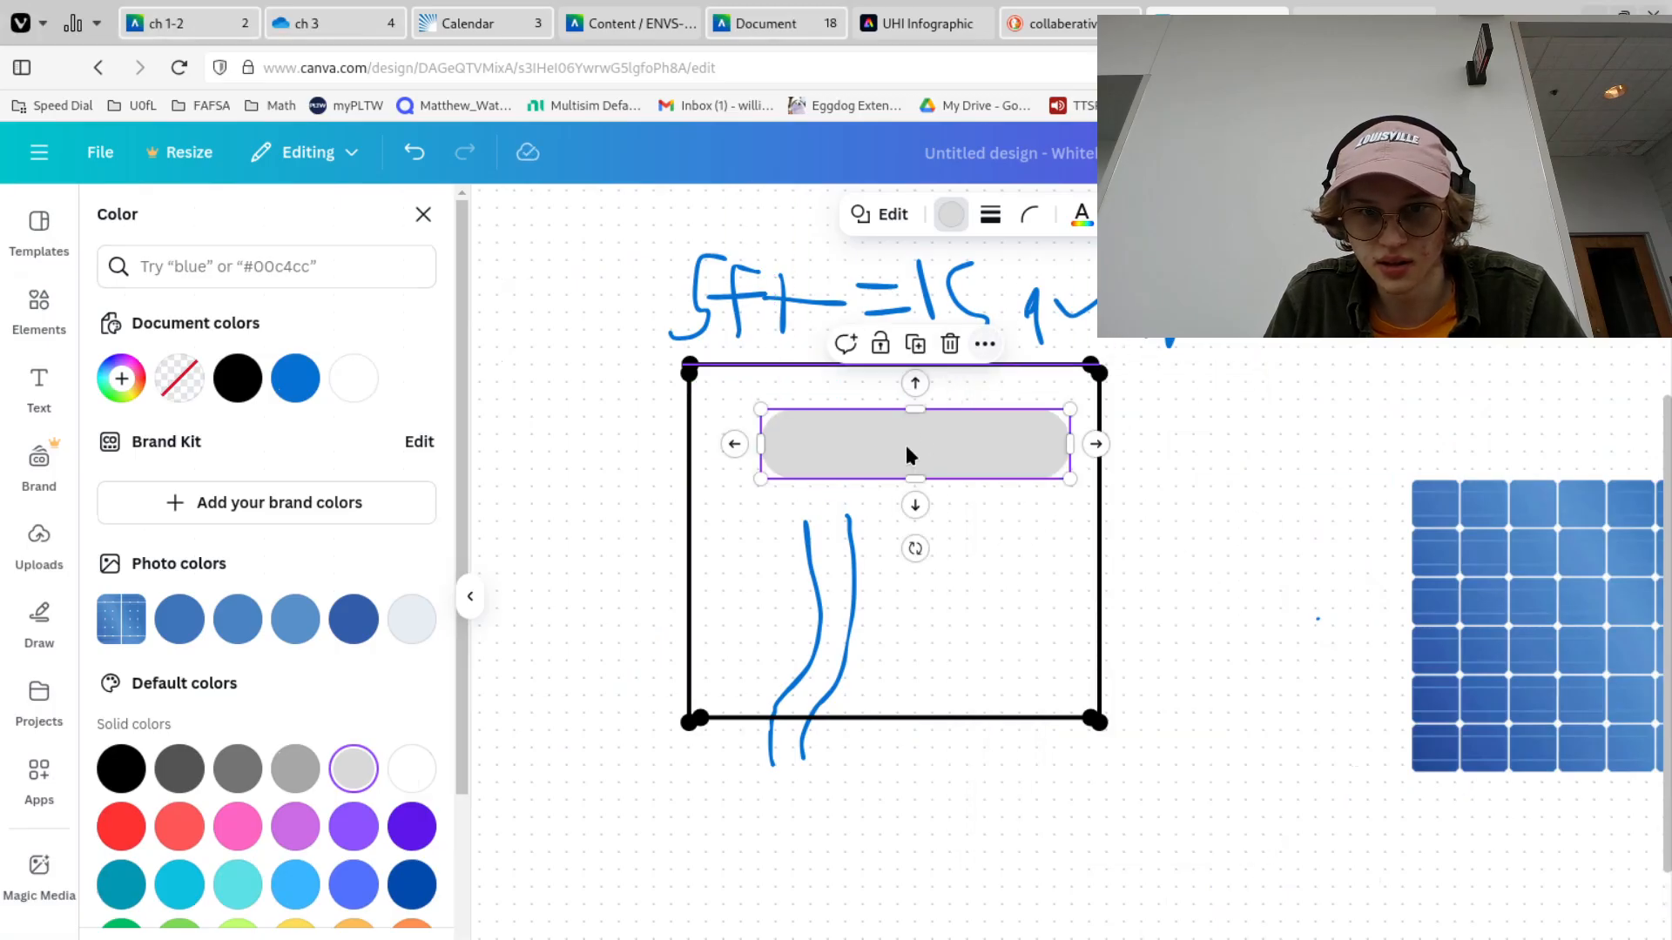
Rotate the gray bar to vertical and position it just inside the frame's right side
{"action": "left_click_drag", "start_coordinate": [914, 549], "coordinate": [1121, 458]}
{"action": "left_click_drag", "start_coordinate": [907, 374], "coordinate": [1042, 461]}
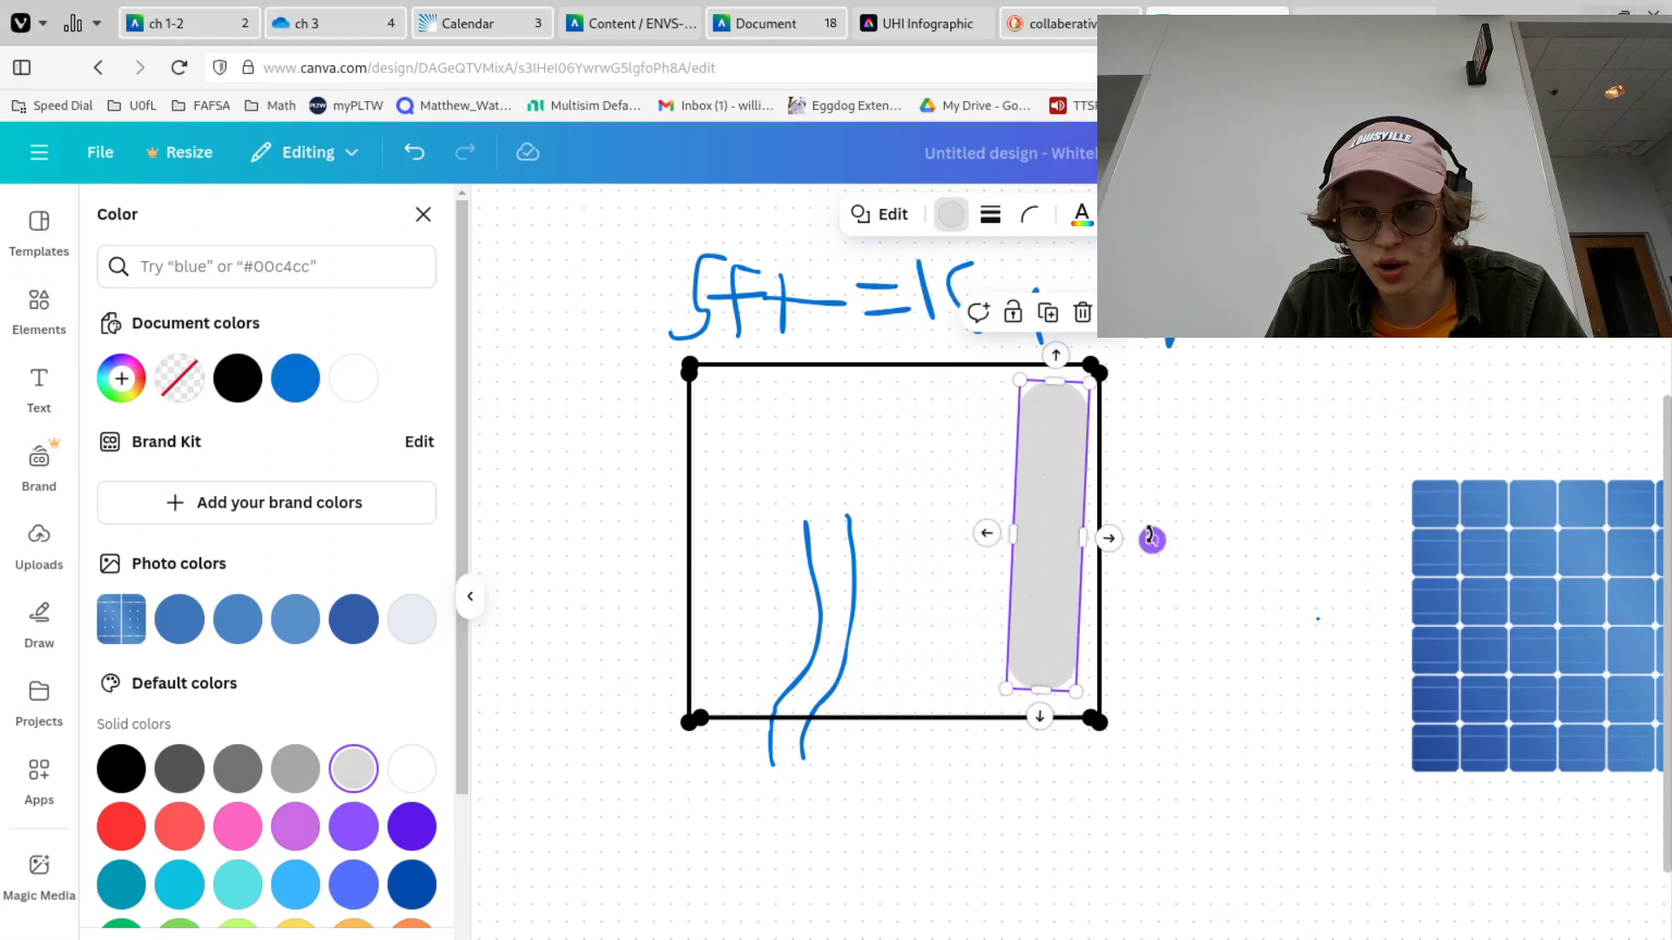
{"action": "left_click_drag", "start_coordinate": [1149, 537], "coordinate": [1157, 538]}
Rotate the solar panel image to -90°, shrink it to about 69 by 41 px, and place it right of the frame
{"action": "left_click", "coordinate": [1553, 583]}
{"action": "left_click_drag", "start_coordinate": [1552, 583], "coordinate": [1491, 657]}
{"action": "left_click_drag", "start_coordinate": [1364, 862], "coordinate": [1507, 693]}
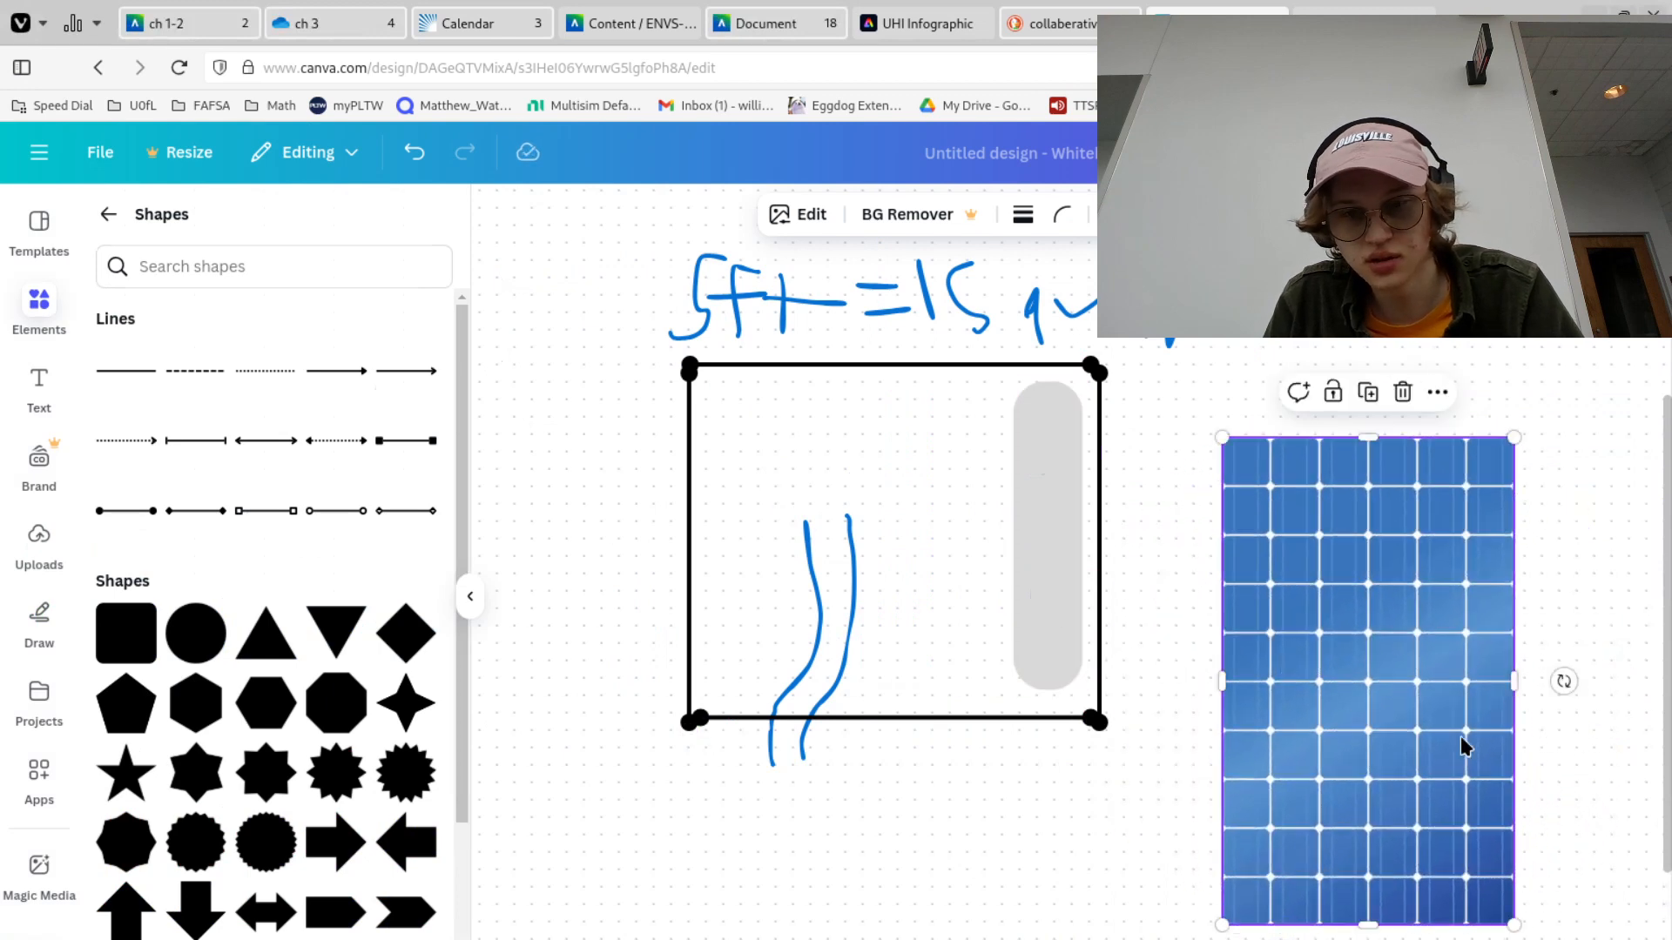
{"action": "left_click_drag", "start_coordinate": [1220, 929], "coordinate": [1210, 452]}
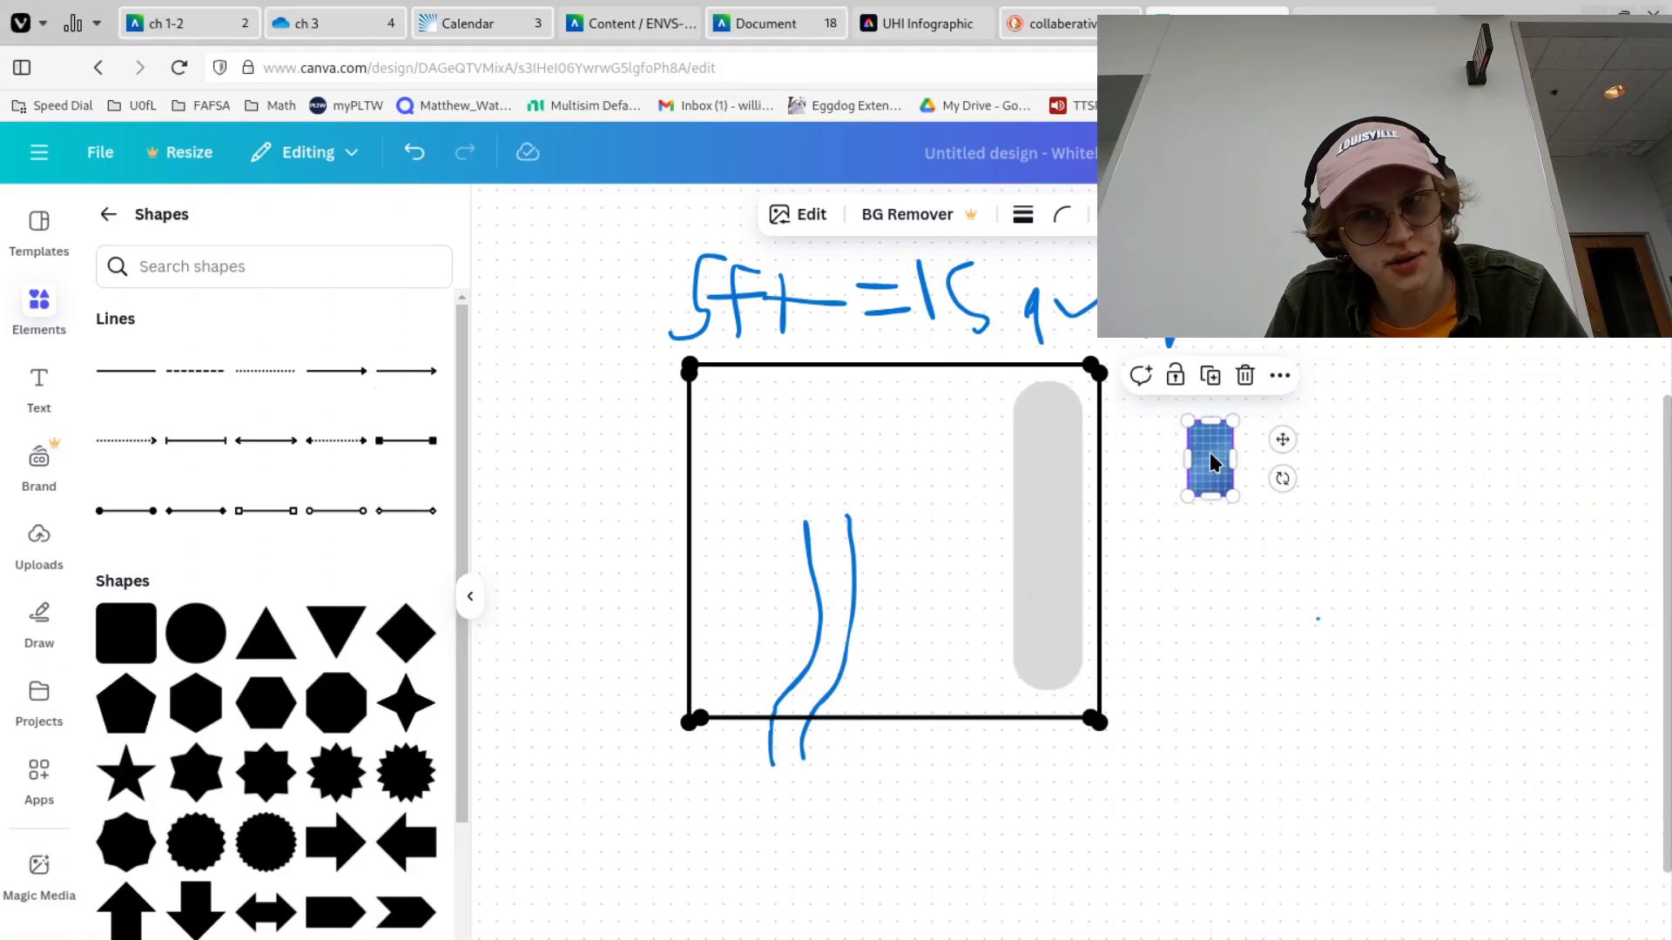
Move the small solar panel onto the upper part of the gray bar and bring it forward over the bar
{"action": "left_click", "coordinate": [1279, 377]}
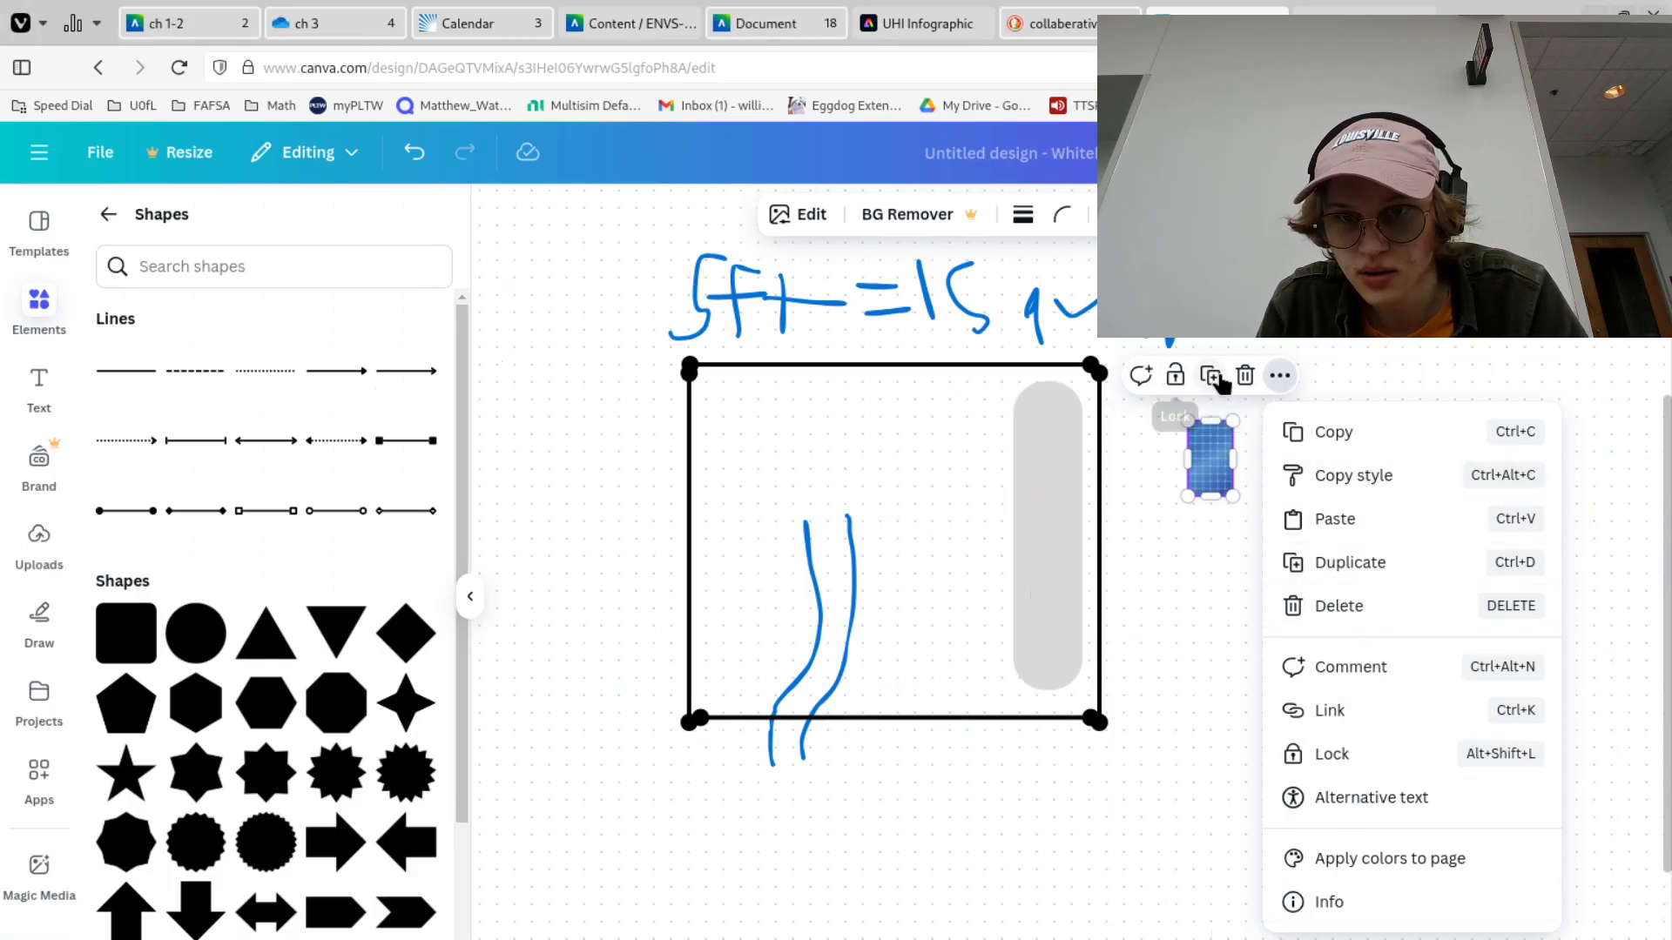
{"action": "left_click", "coordinate": [1176, 376]}
{"action": "left_click", "coordinate": [1227, 376]}
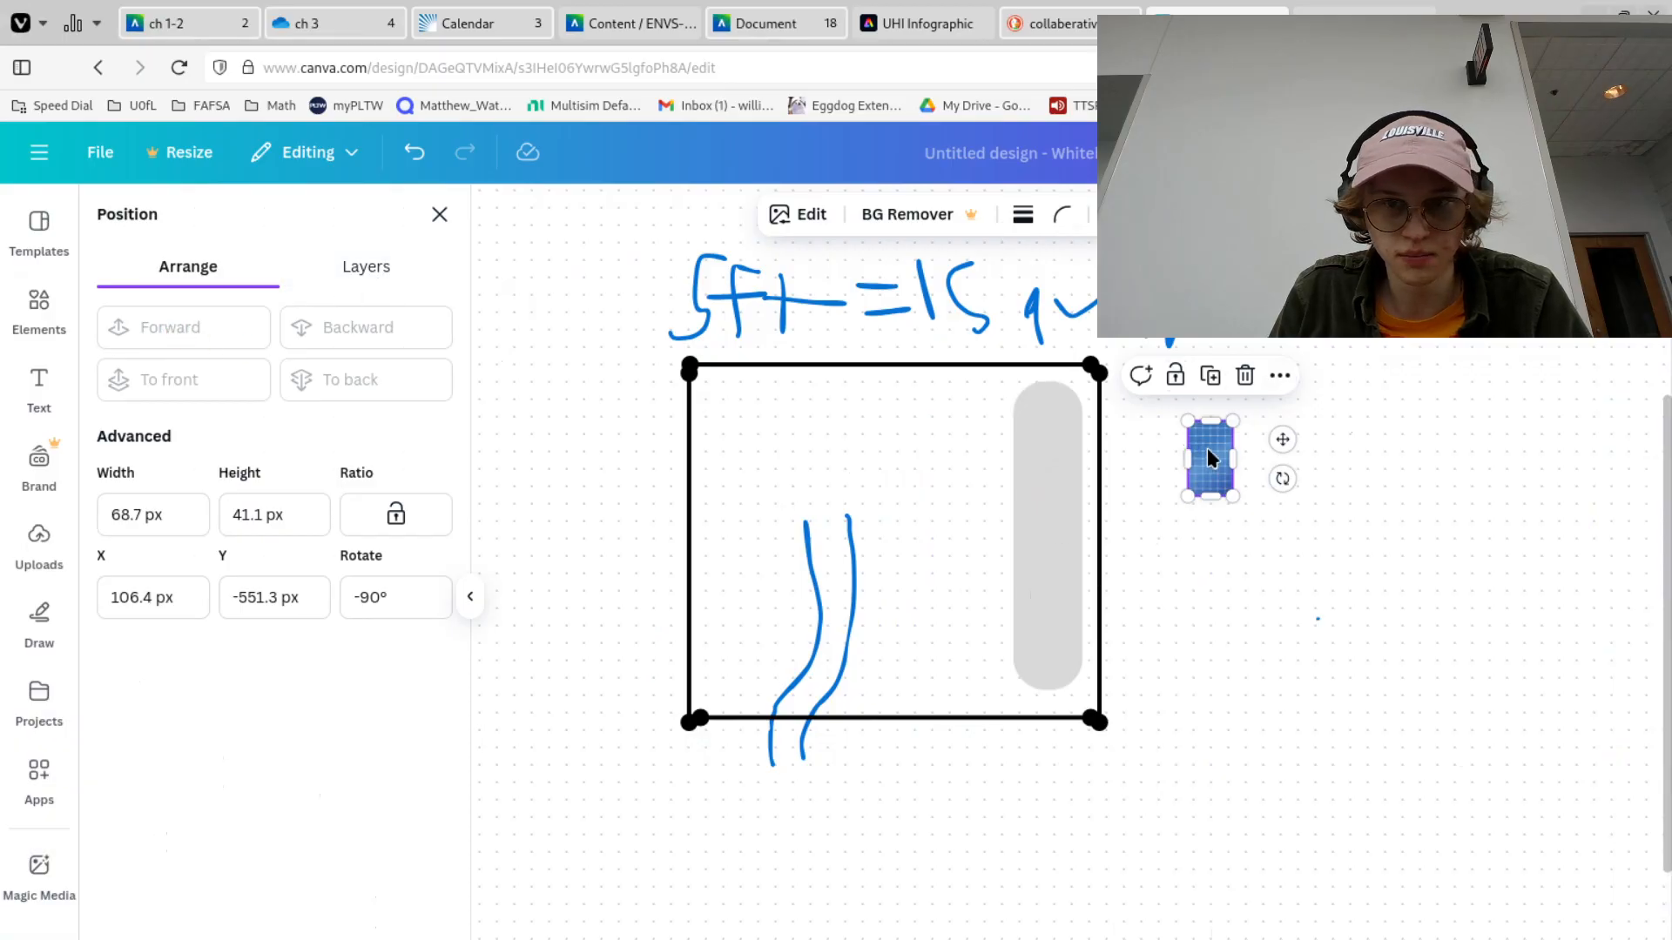
{"action": "left_click_drag", "start_coordinate": [1207, 451], "coordinate": [1052, 441]}
{"action": "left_click", "coordinate": [178, 327]}
Copy the solar panel twice and stack the copies beneath the original on the gray bar
{"action": "key", "text": "ctrl+c"}
{"action": "key", "text": "ctrl+v"}
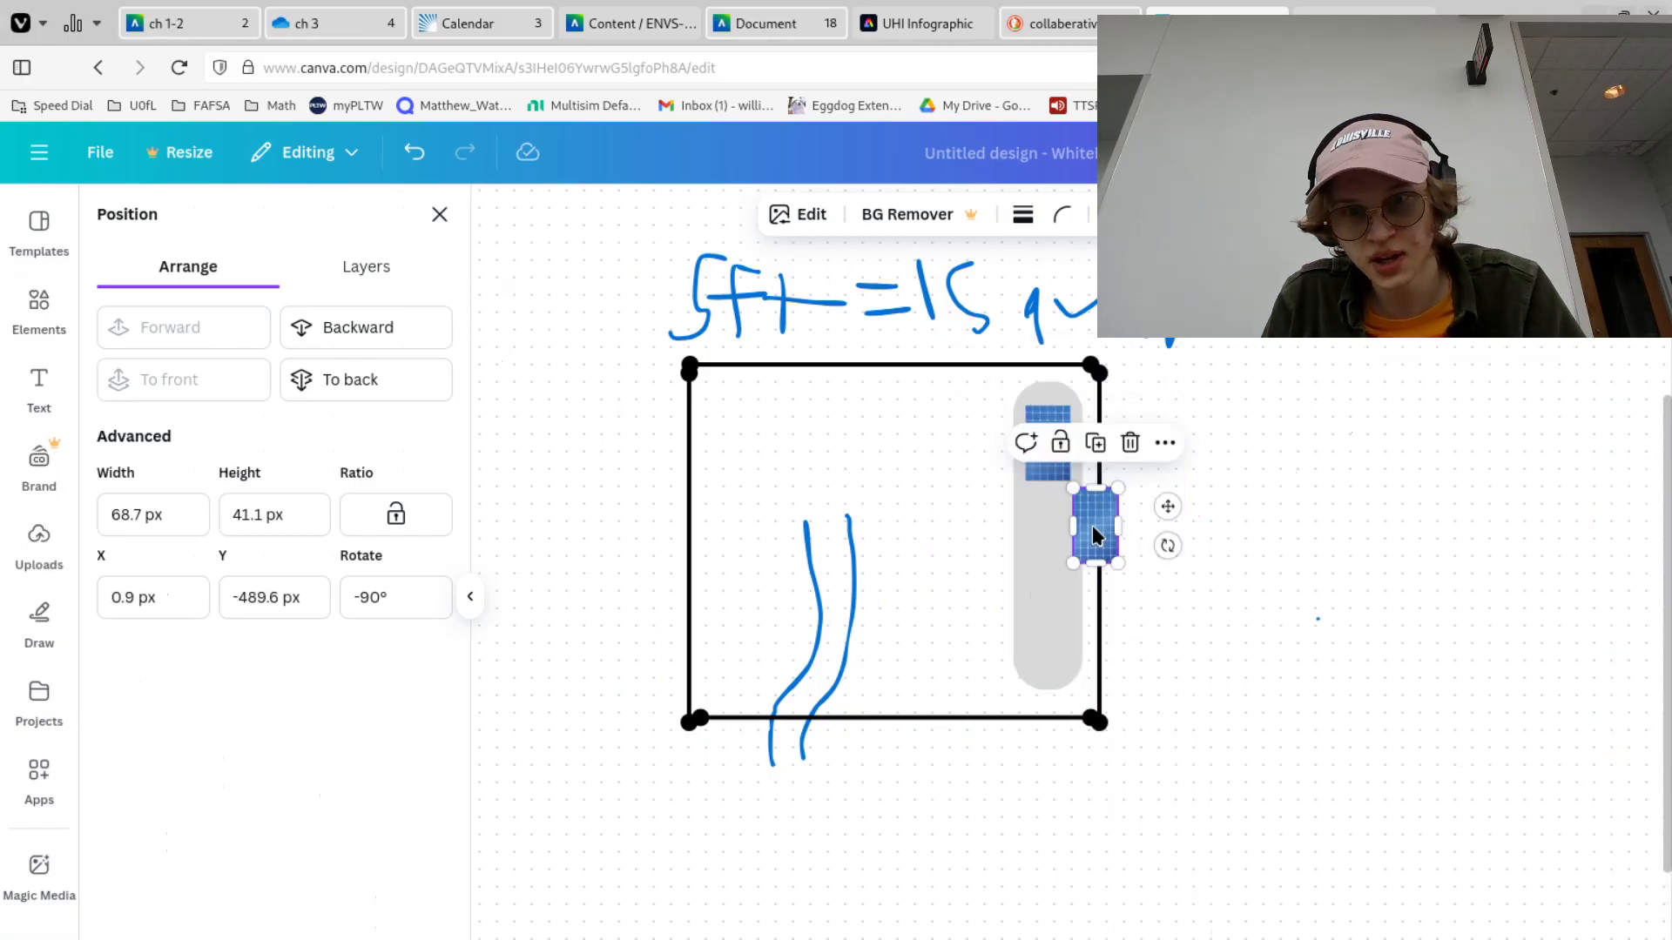
{"action": "left_click_drag", "start_coordinate": [1093, 526], "coordinate": [1069, 614]}
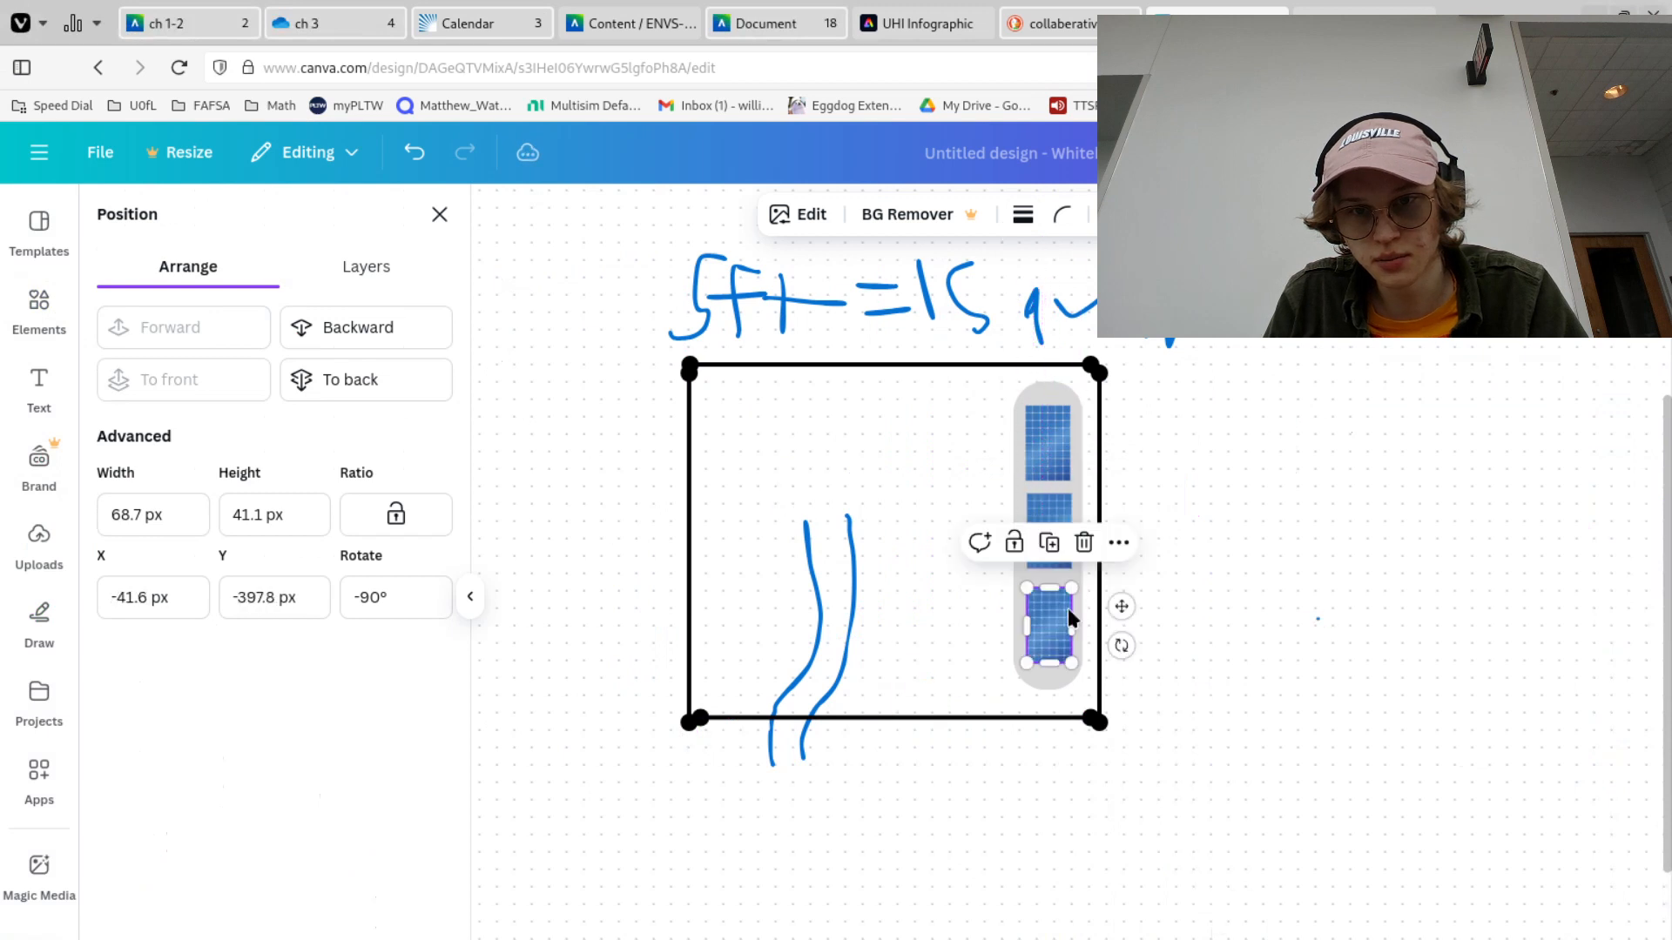
Close the image's position settings and switch to the OBS window
{"action": "key", "text": "Escape"}
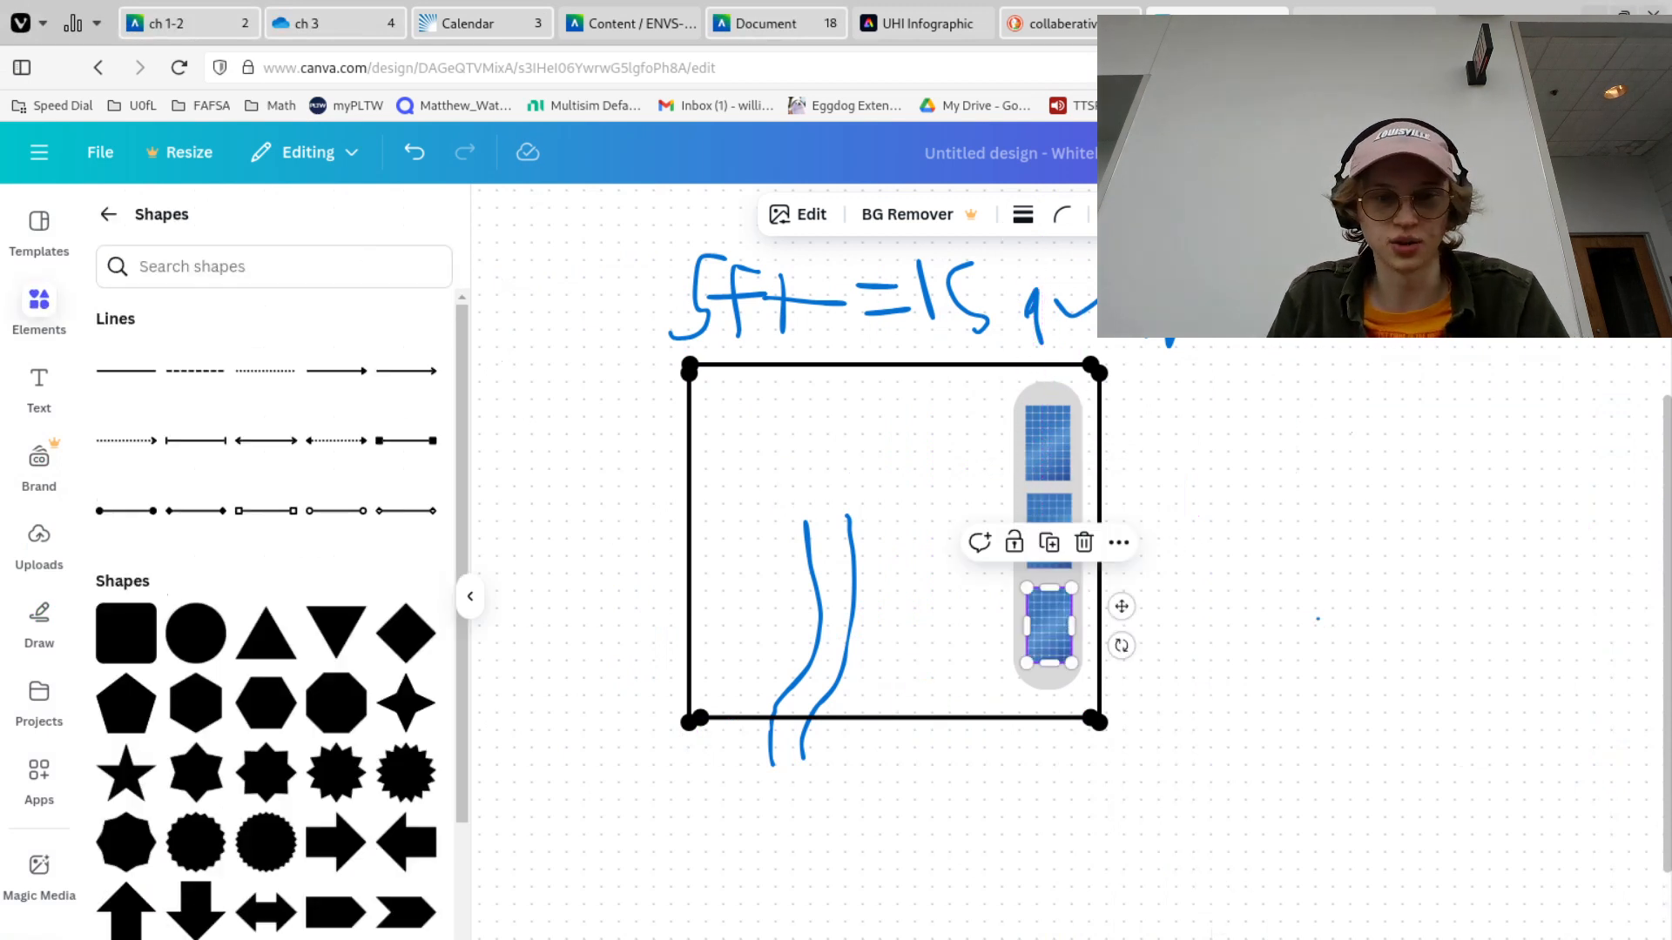
{"action": "key", "text": "alt+Tab"}
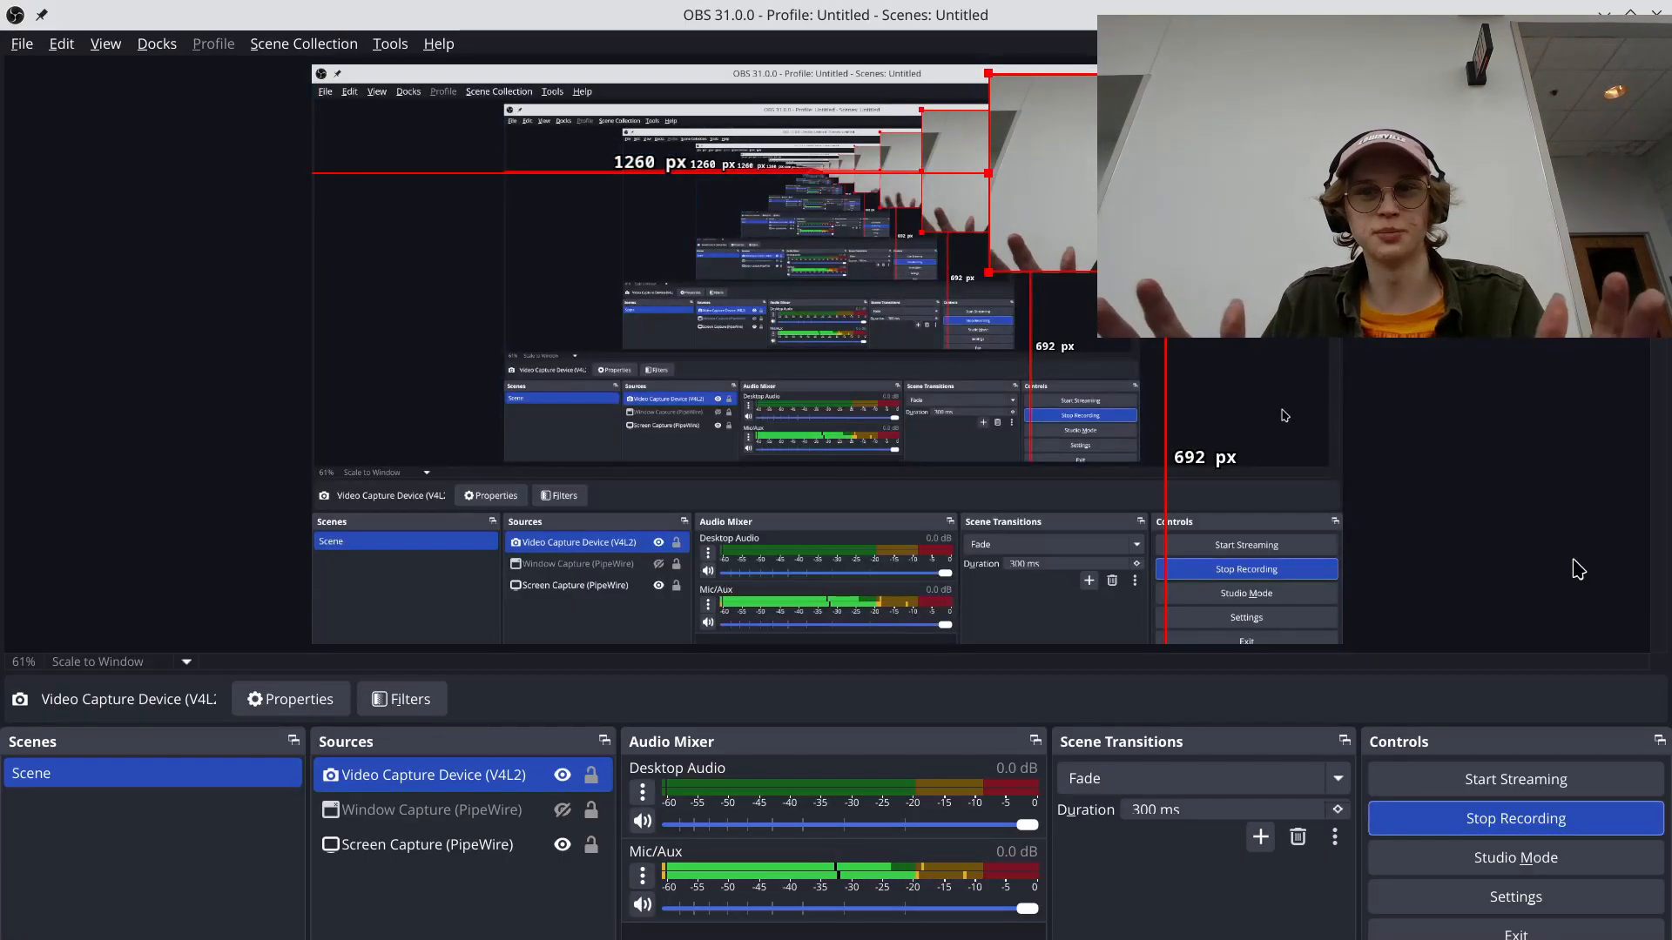